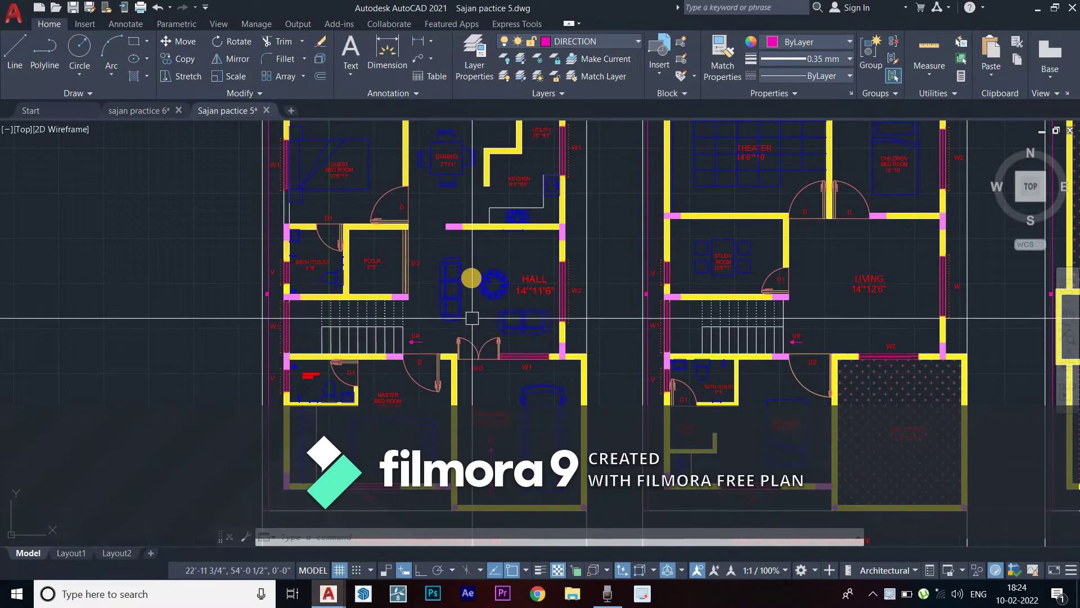
# Zoom in on the DINING 7'*11' label, then select and deselect it to inspect it
pyautogui.moveTo(469, 254); pyautogui.dragTo(465, 270, button='middle')
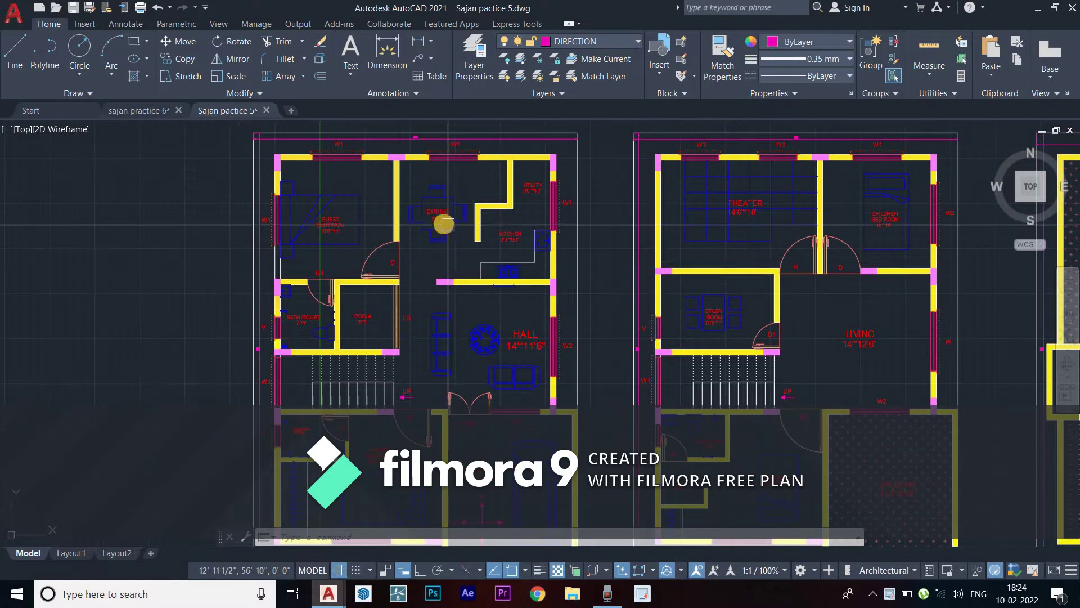
pyautogui.scroll(2, 437, 209)
pyautogui.scroll(2, 437, 209)
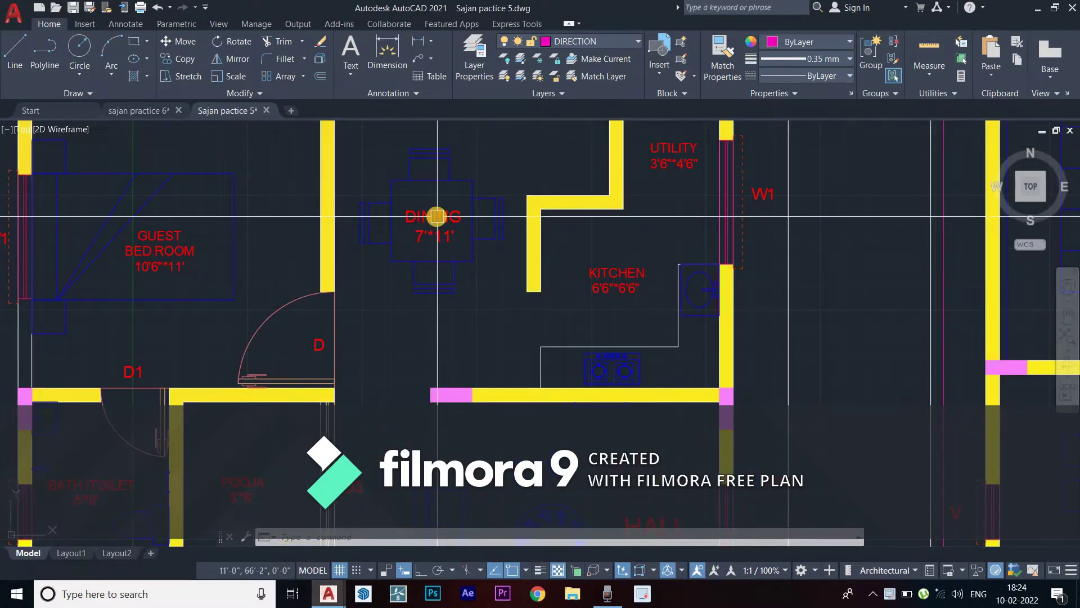
pyautogui.click(437, 216)
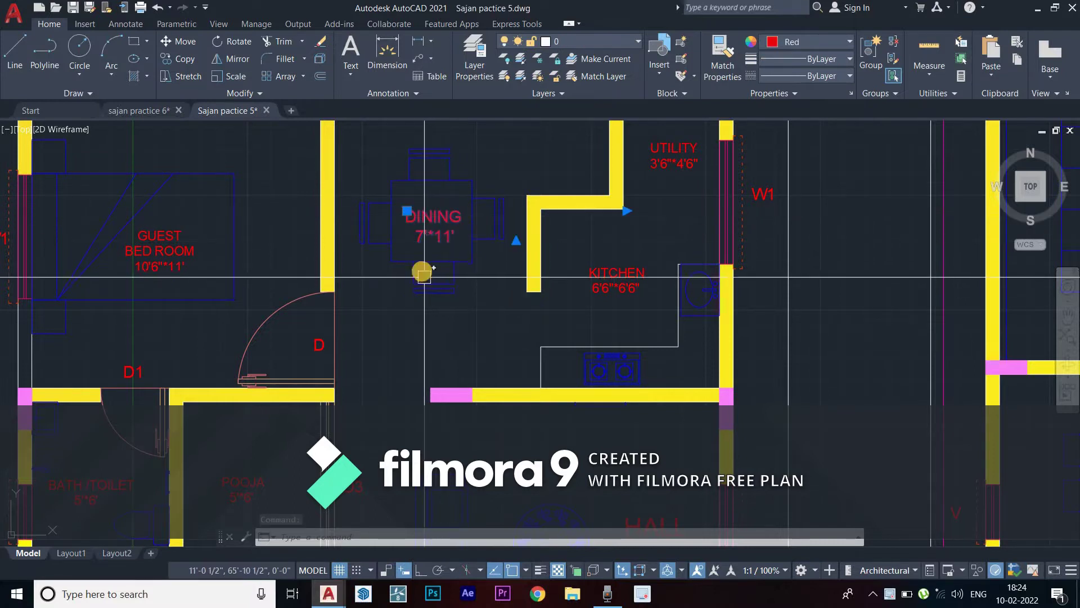
pyautogui.press('Escape')
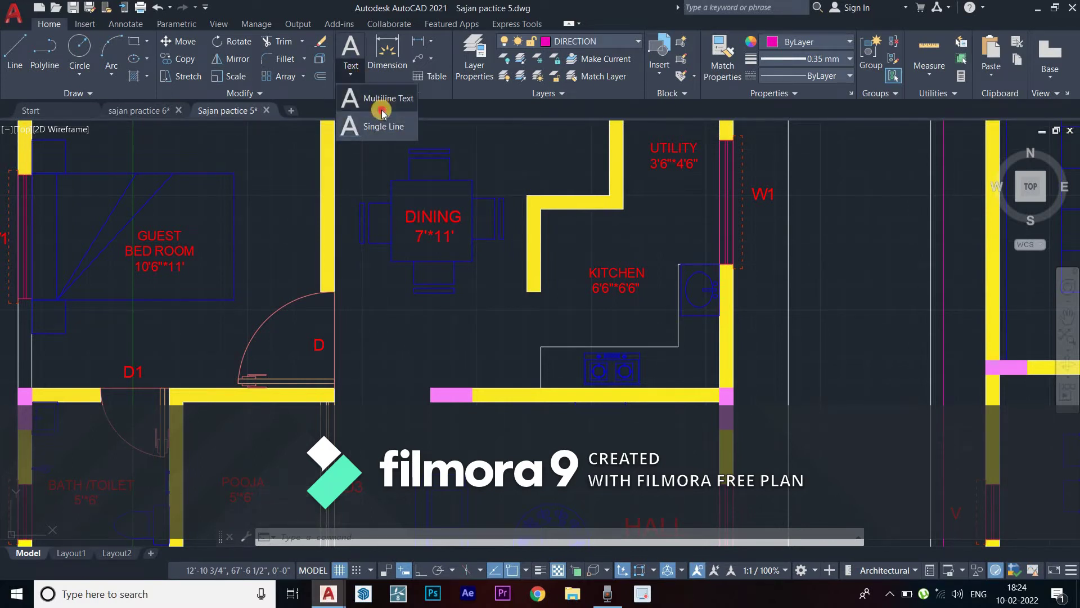
# Place a multiline text label reading 'bed room' in the empty area left of the floor plan
pyautogui.click(381, 111)
pyautogui.scroll(-2, 569, 244)
pyautogui.scroll(-2, 546, 246)
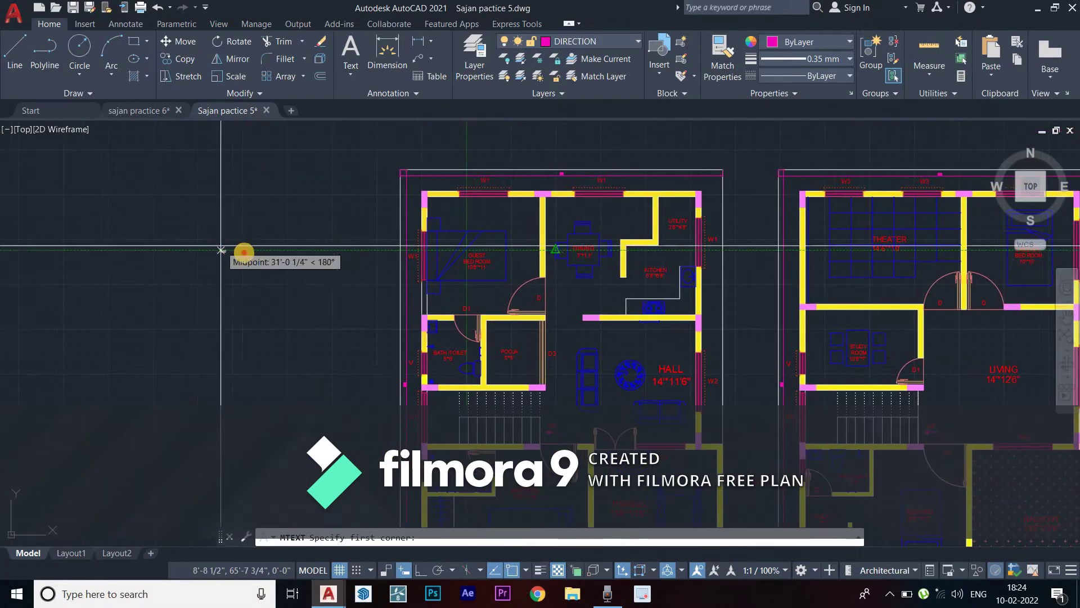
pyautogui.click(244, 251)
pyautogui.click(369, 287)
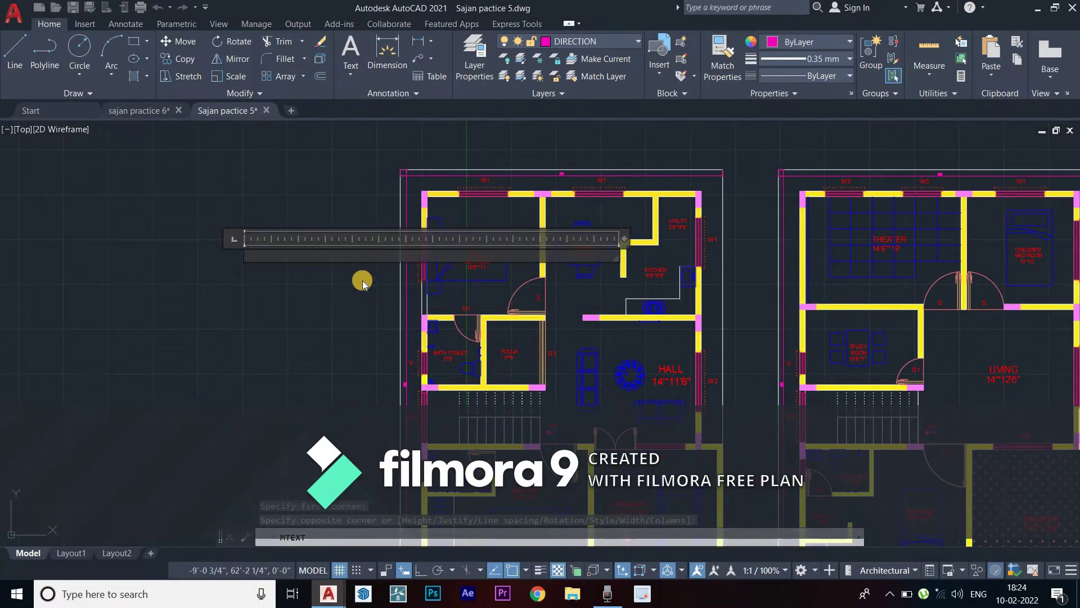
pyautogui.write('bed')
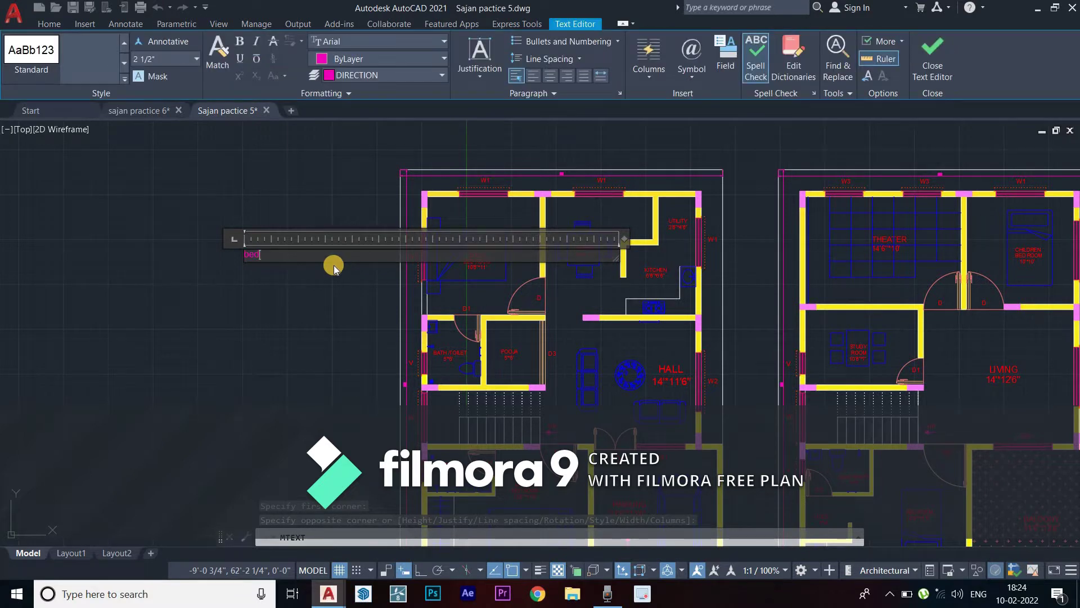
pyautogui.write(' room')
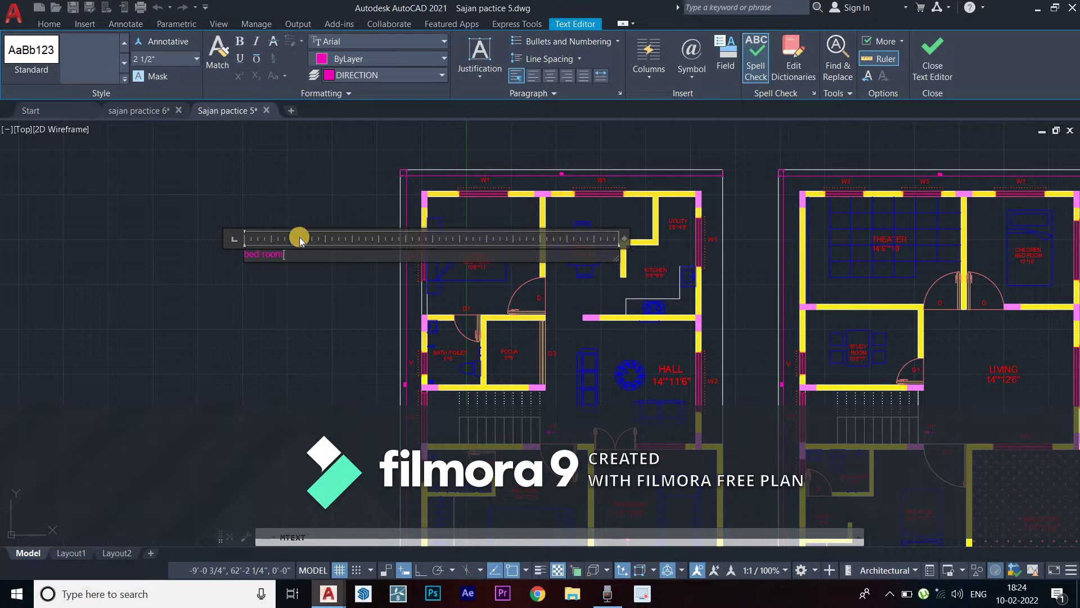
pyautogui.click(306, 302)
pyautogui.click(282, 256)
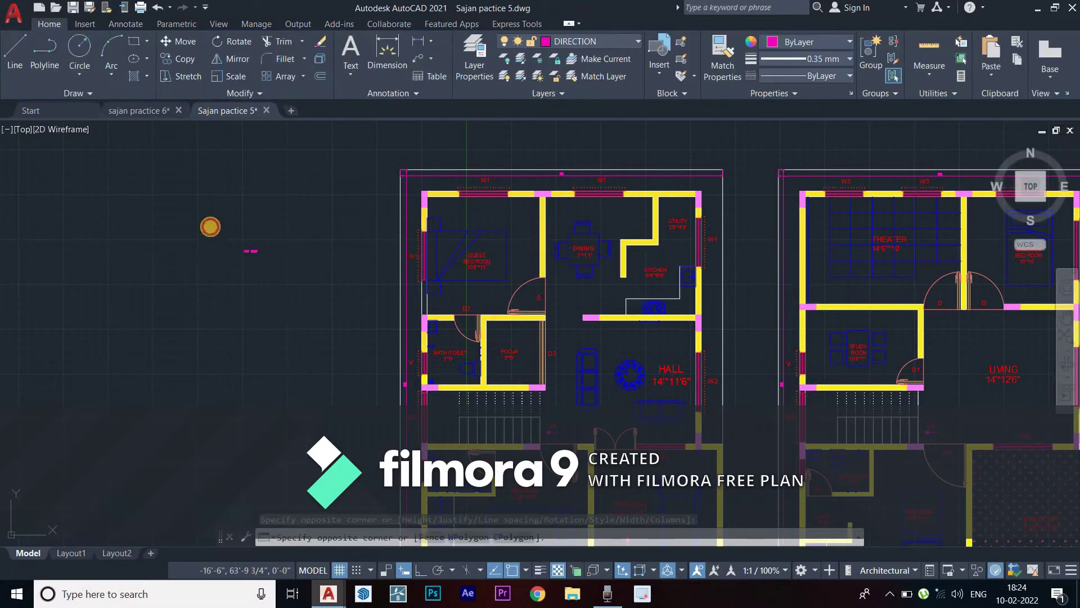
# Set the 'bed room' label's text height to 10" in its Properties
pyautogui.rightClick(250, 275)
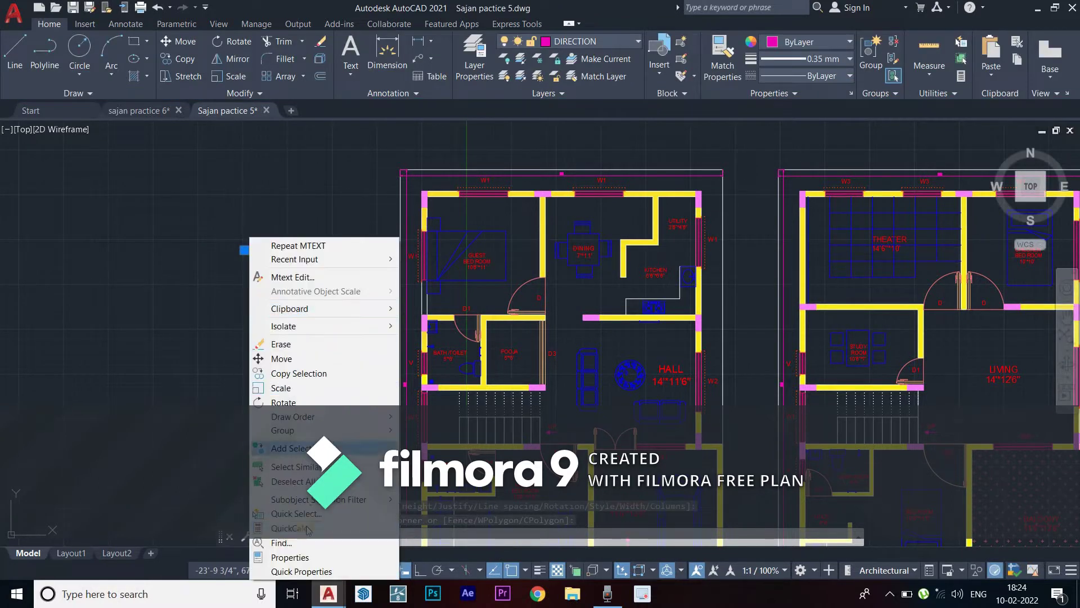
pyautogui.click(283, 557)
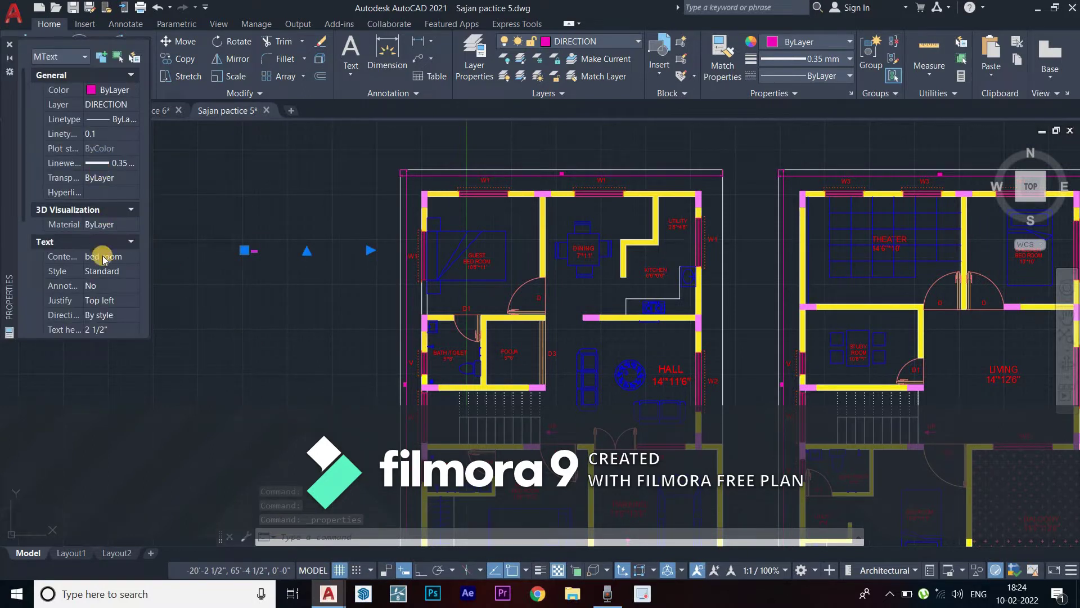
pyautogui.scroll(-2, 103, 259)
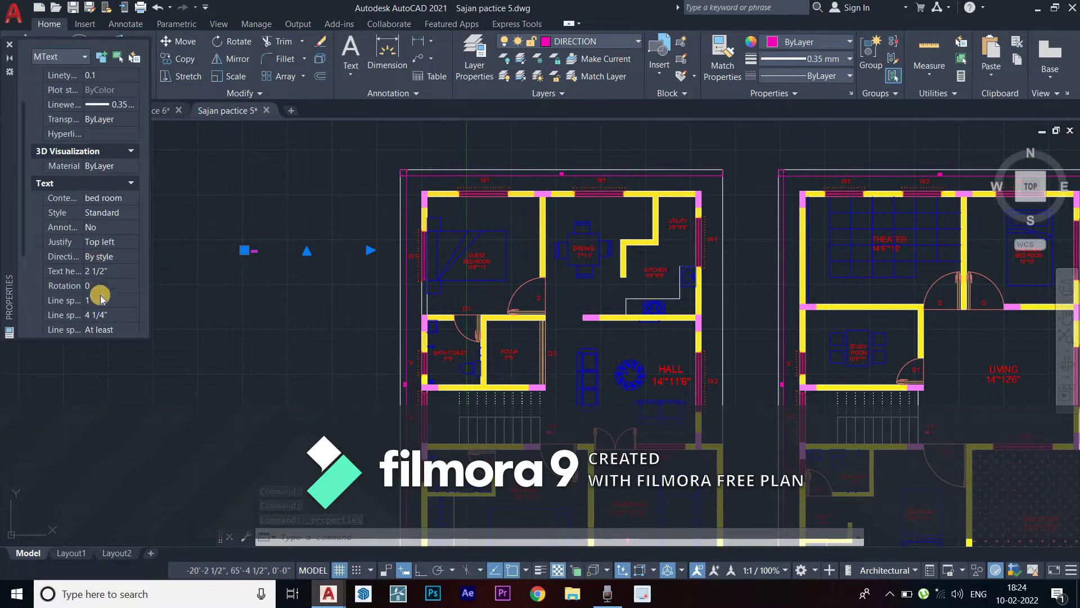
pyautogui.scroll(2, 100, 212)
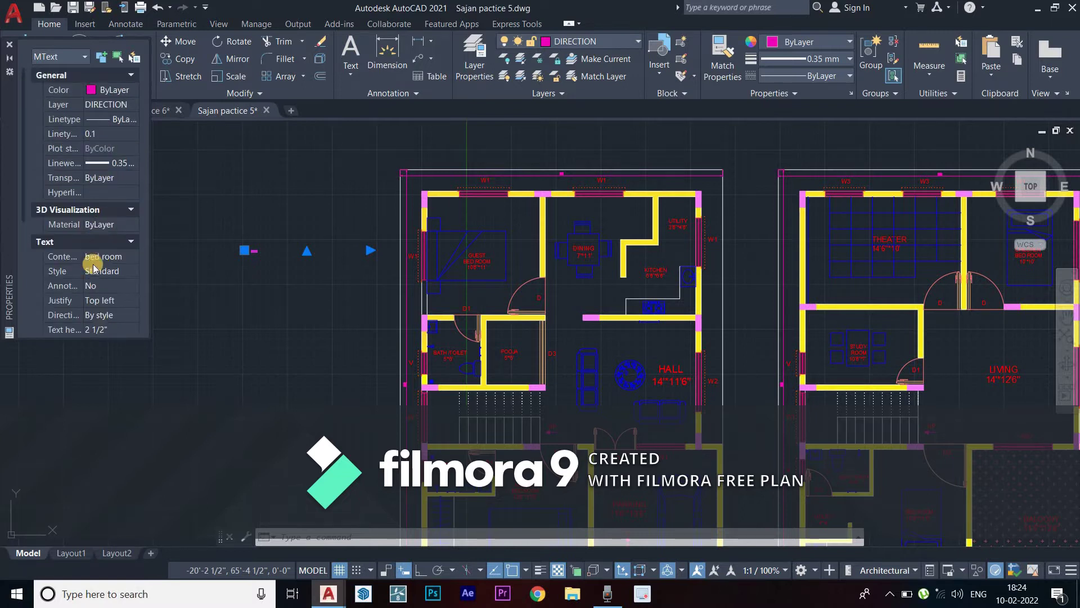
pyautogui.click(105, 331)
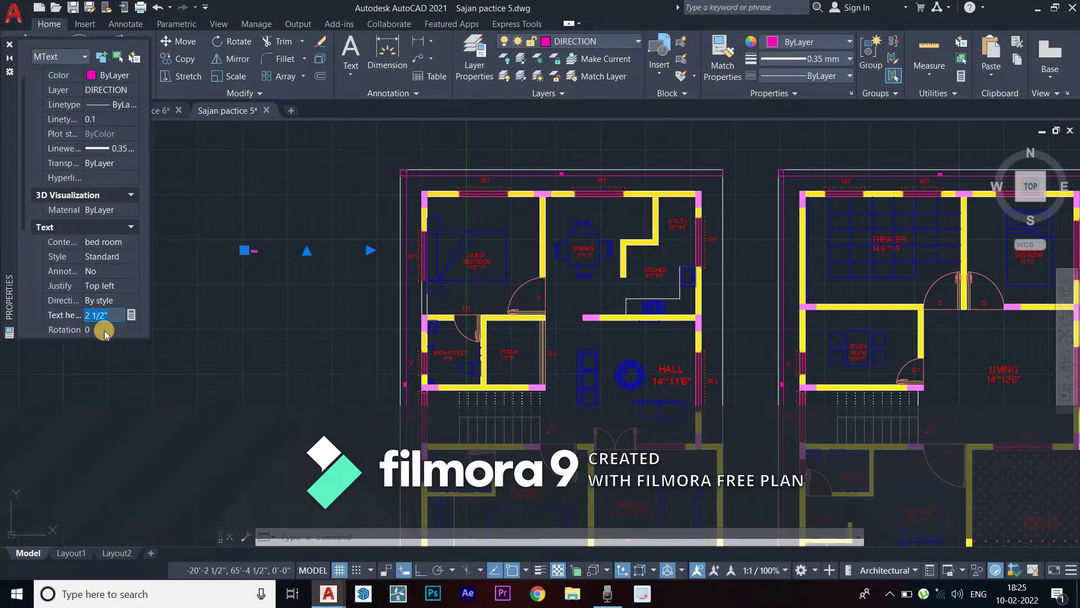
pyautogui.write('1')
pyautogui.press('Return')
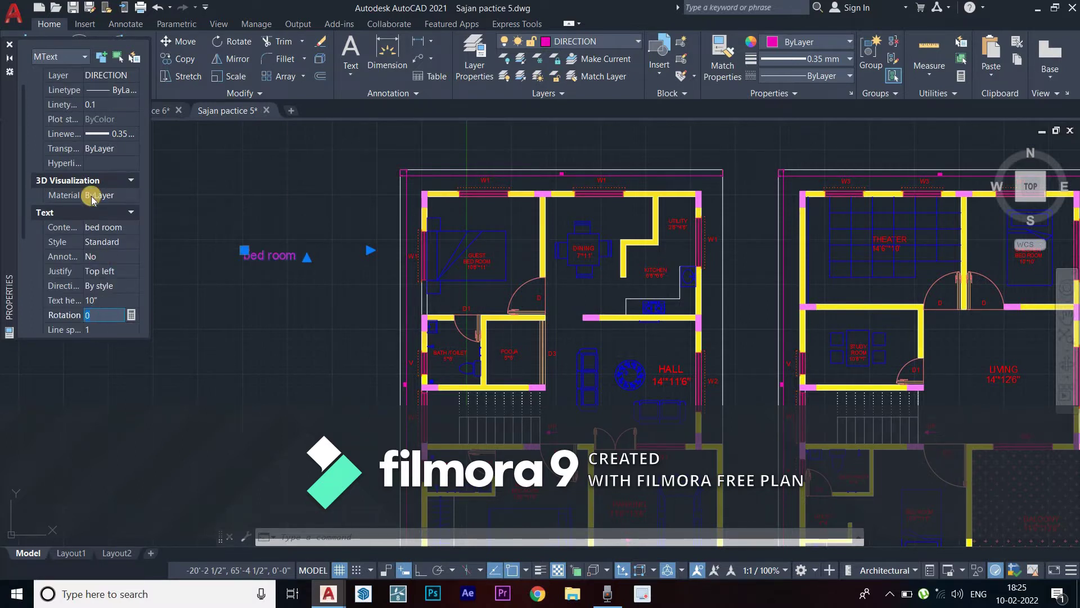
pyautogui.click(9, 46)
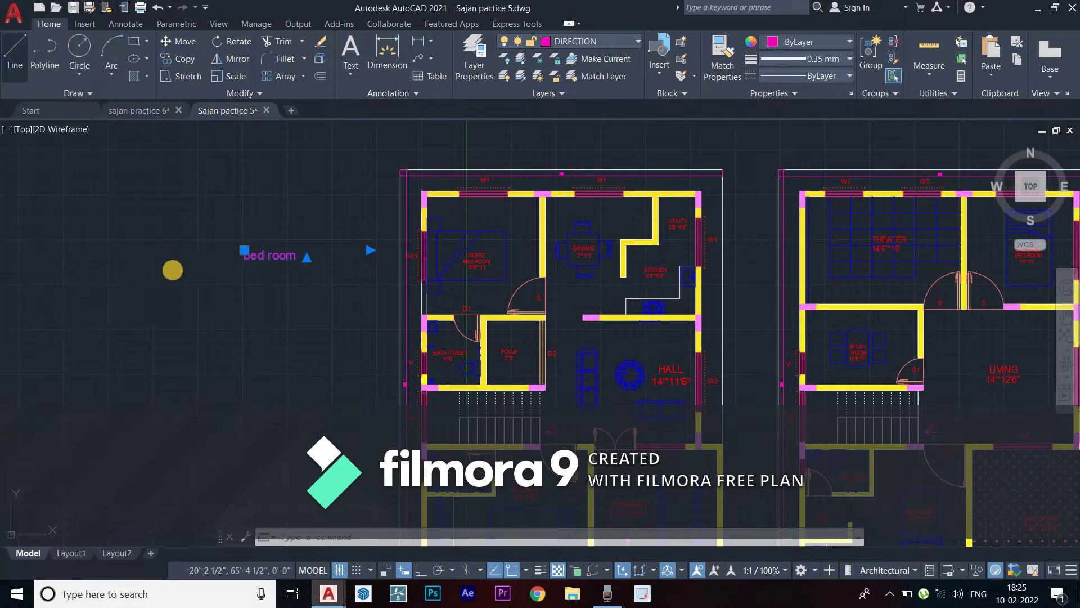
pyautogui.scroll(4, 258, 247)
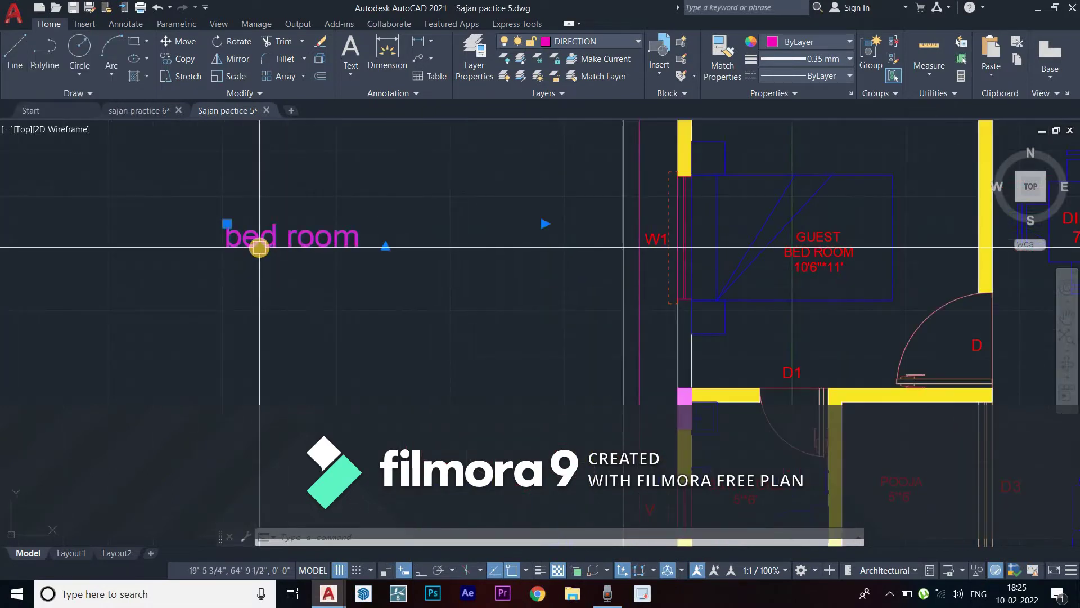
pyautogui.write('m')
pyautogui.press('Return')
pyautogui.click(224, 229)
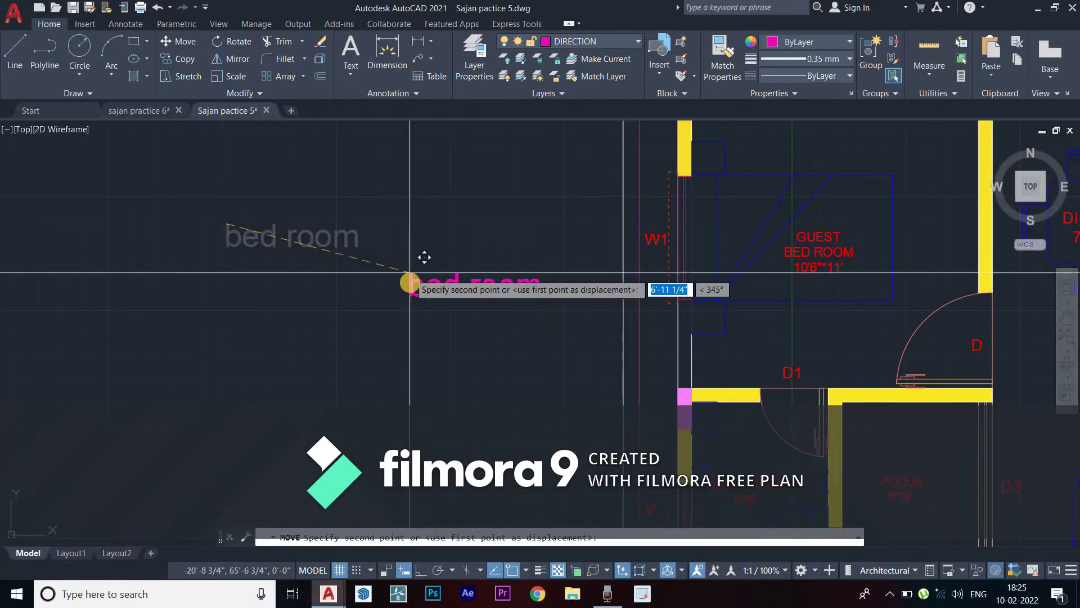
pyautogui.scroll(-5, 410, 283)
pyautogui.moveTo(364, 284); pyautogui.dragTo(253, 297, button='middle')
pyautogui.scroll(4, 563, 270)
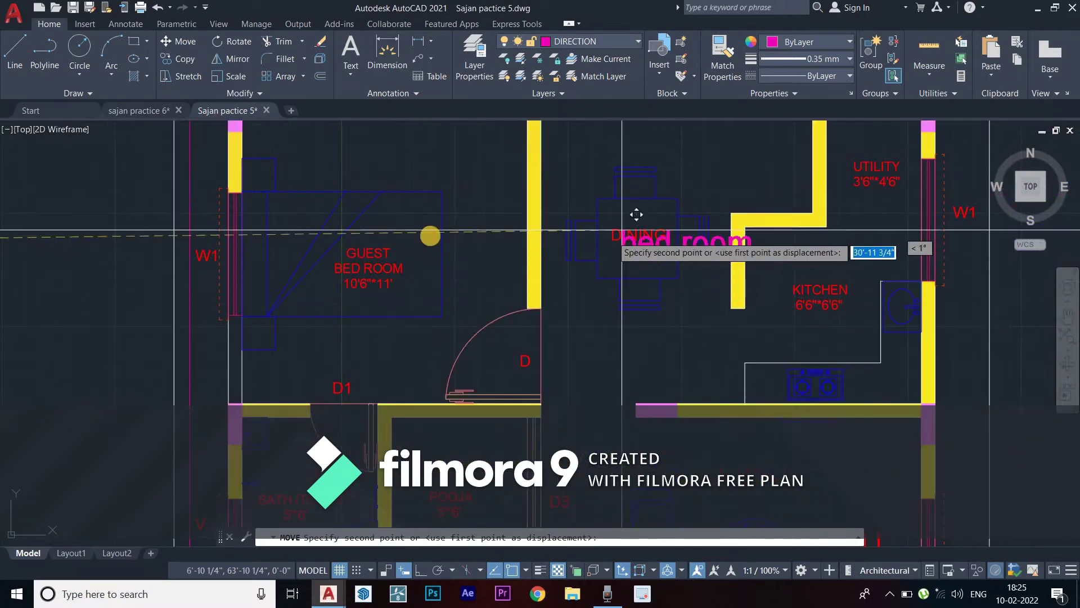
pyautogui.moveTo(454, 201); pyautogui.dragTo(467, 148, button='middle')
pyautogui.click(405, 289)
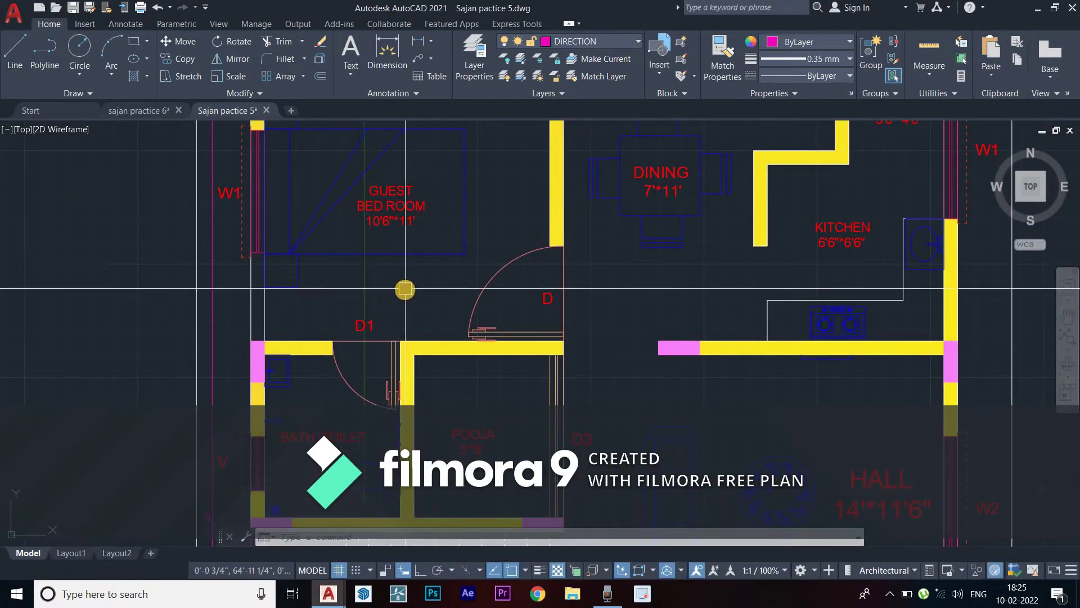
pyautogui.scroll(-4, 406, 284)
pyautogui.click(206, 249)
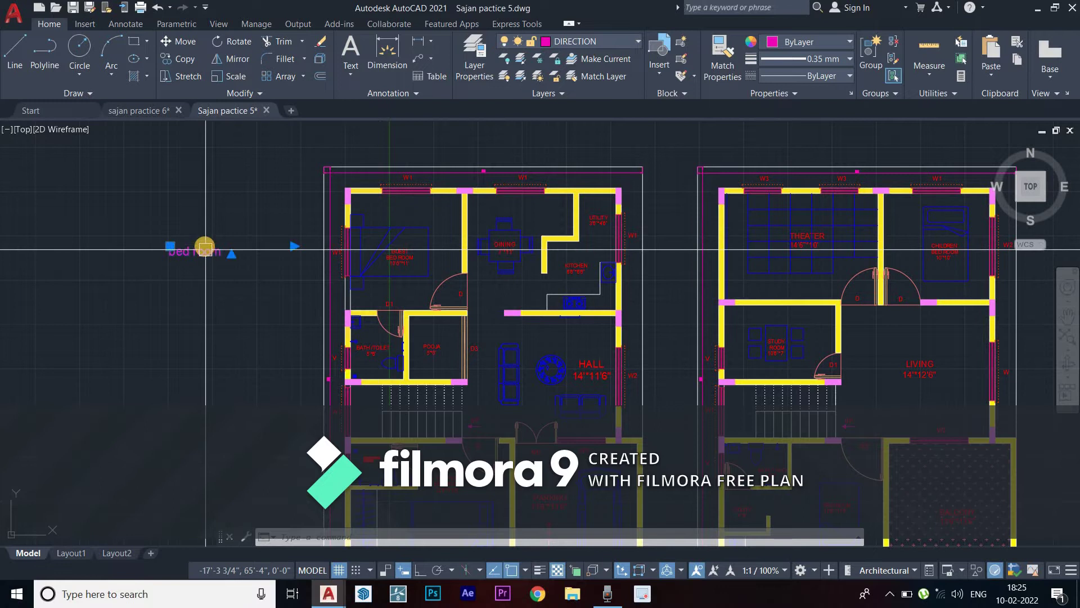
pyautogui.scroll(4, 372, 280)
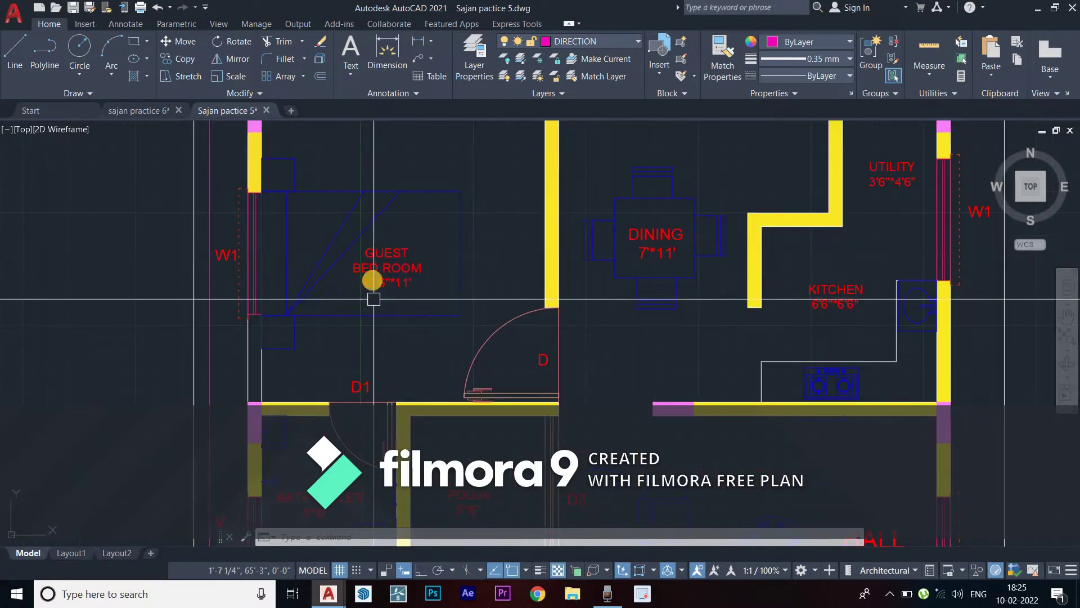
pyautogui.scroll(-2, 372, 280)
pyautogui.scroll(-4, 372, 279)
pyautogui.scroll(5, 386, 301)
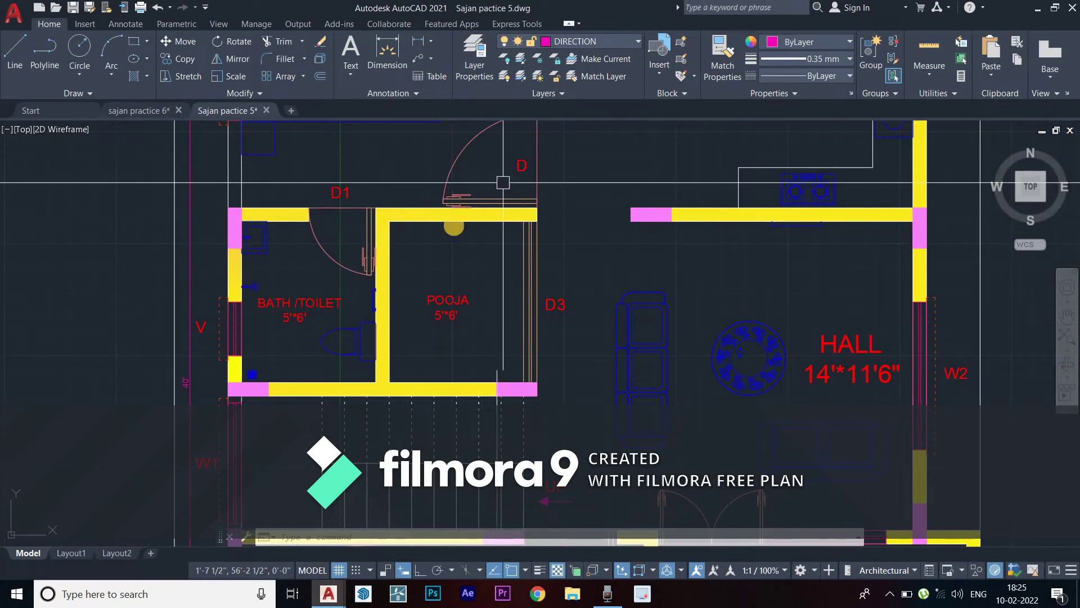
pyautogui.scroll(-2, 459, 241)
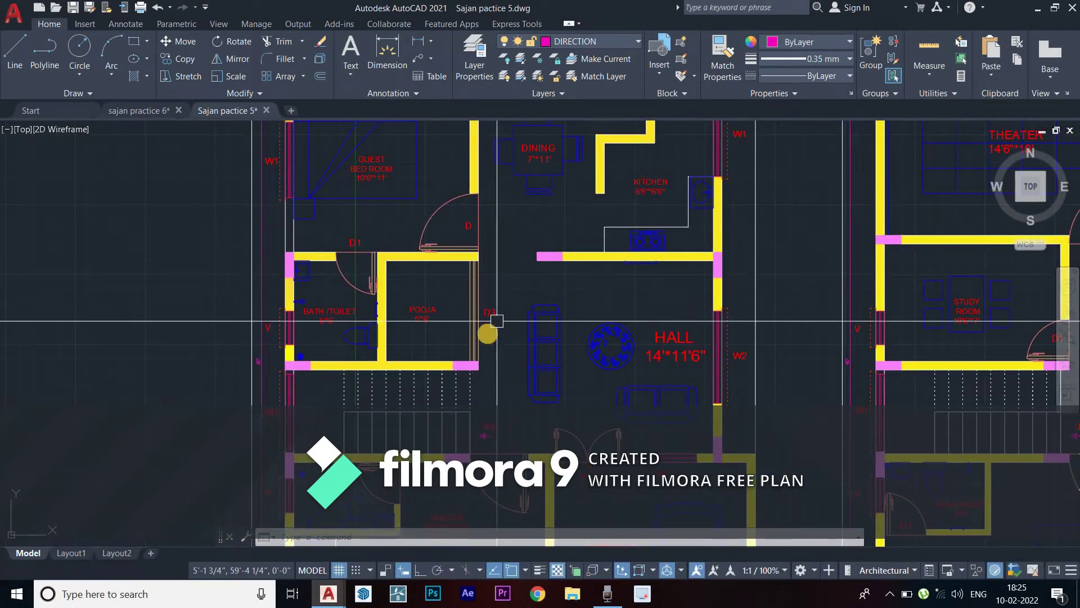
pyautogui.moveTo(487, 320); pyautogui.dragTo(440, 248, button='middle')
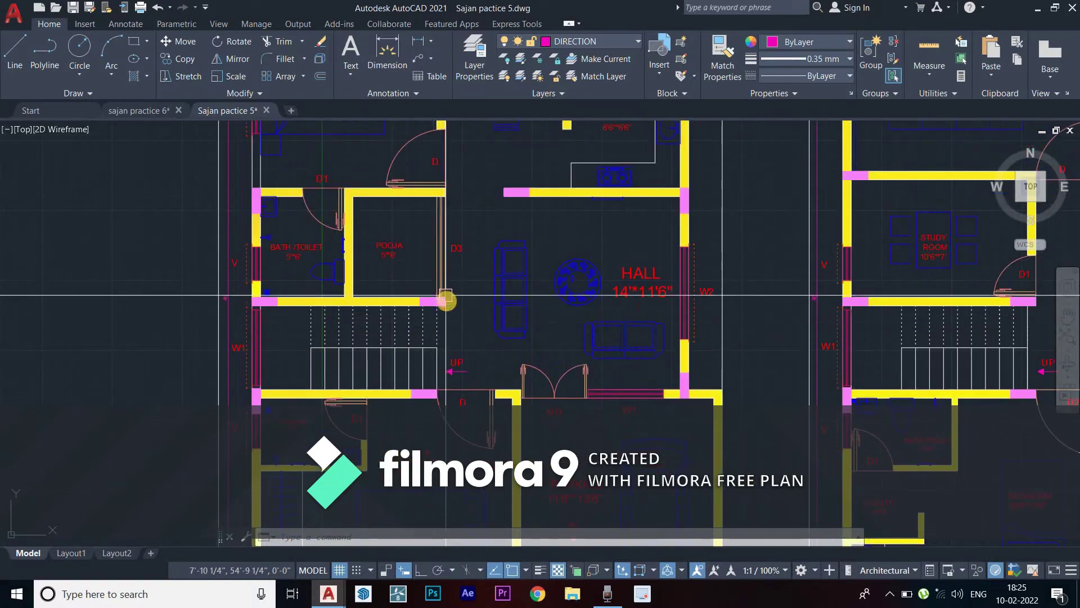
pyautogui.moveTo(447, 301); pyautogui.dragTo(410, 289, button='middle')
pyautogui.scroll(-3, 474, 299)
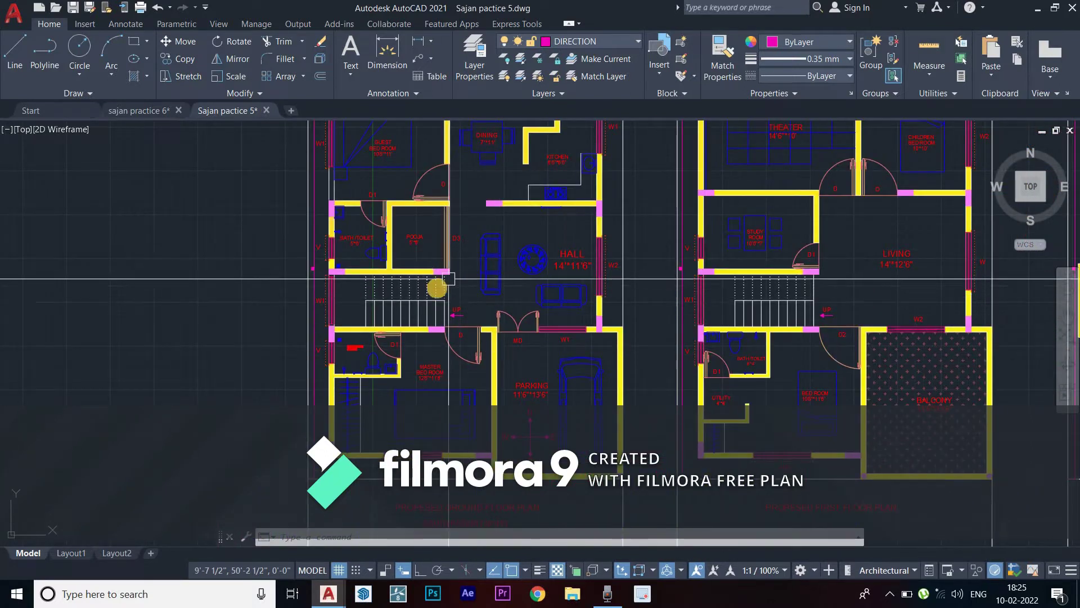
pyautogui.scroll(-2, 452, 337)
pyautogui.scroll(2, 410, 296)
pyautogui.scroll(2, 432, 336)
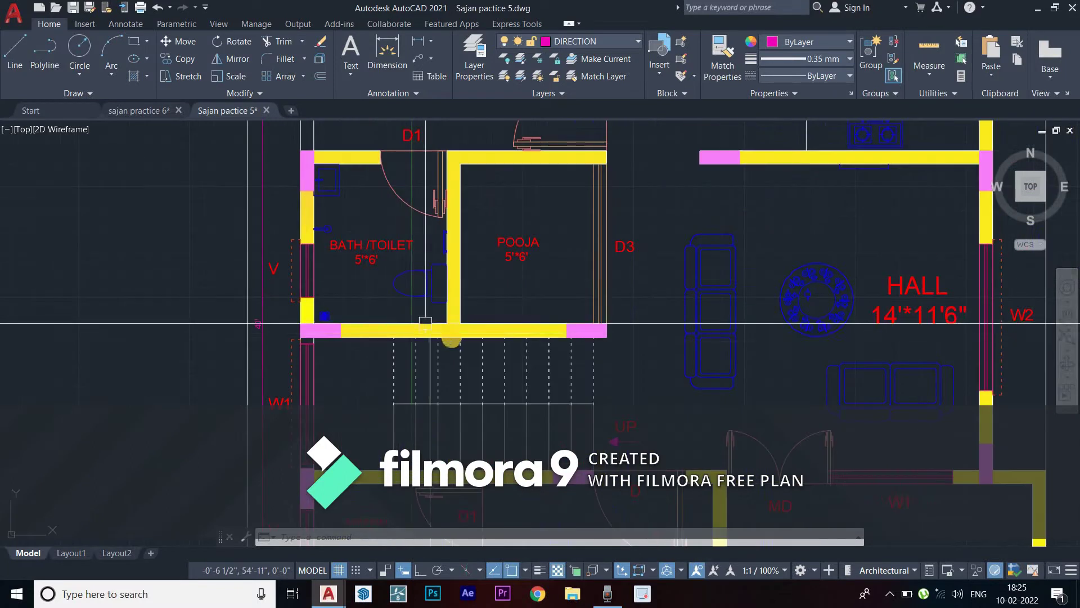
pyautogui.scroll(2, 443, 325)
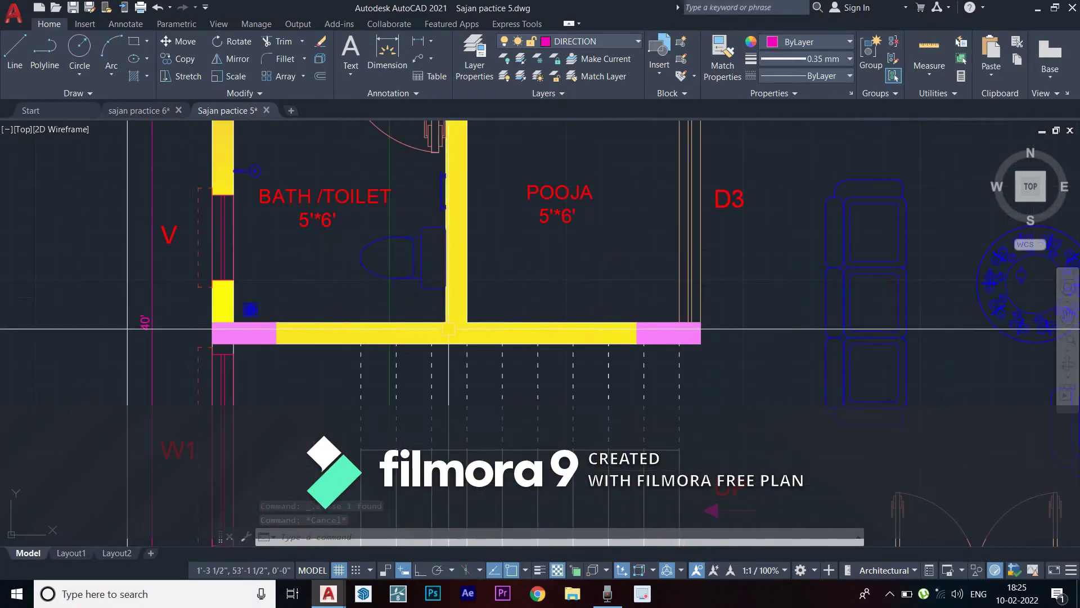
pyautogui.click(449, 332)
pyautogui.press('Escape')
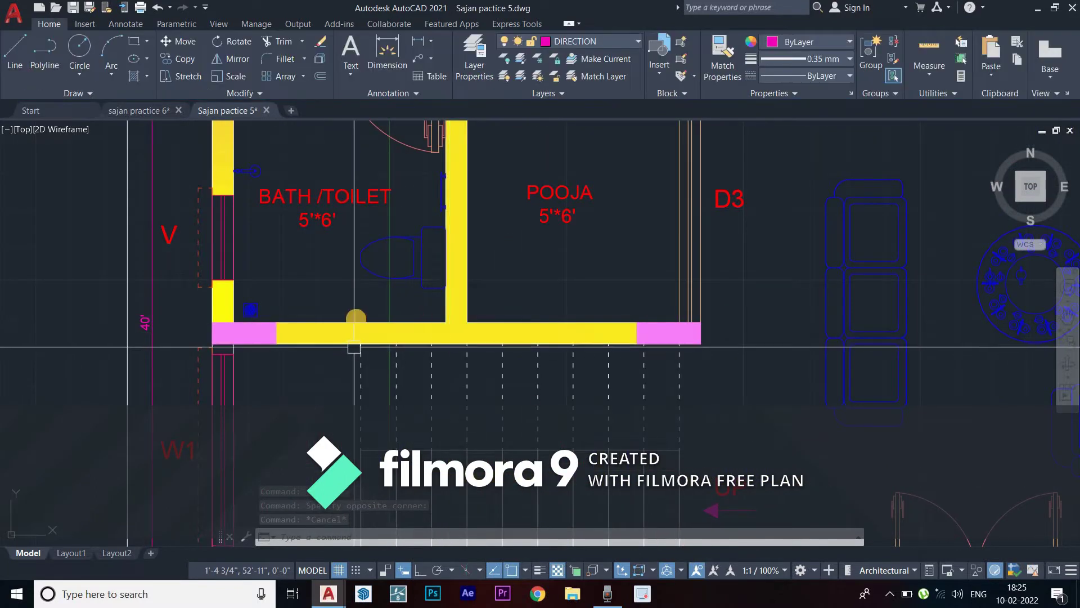
pyautogui.press('Escape')
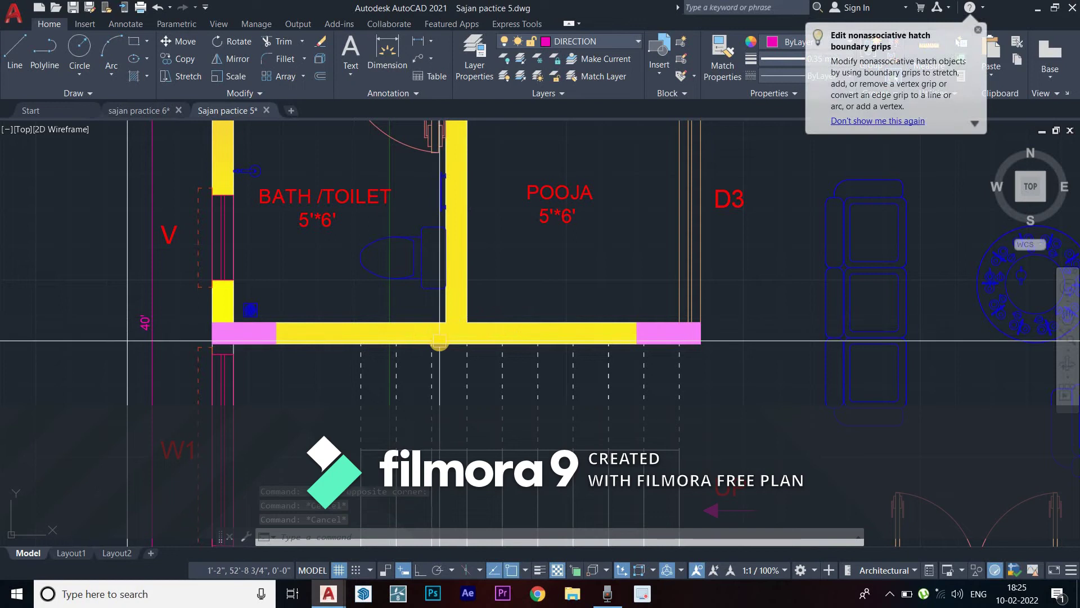
pyautogui.write('h')
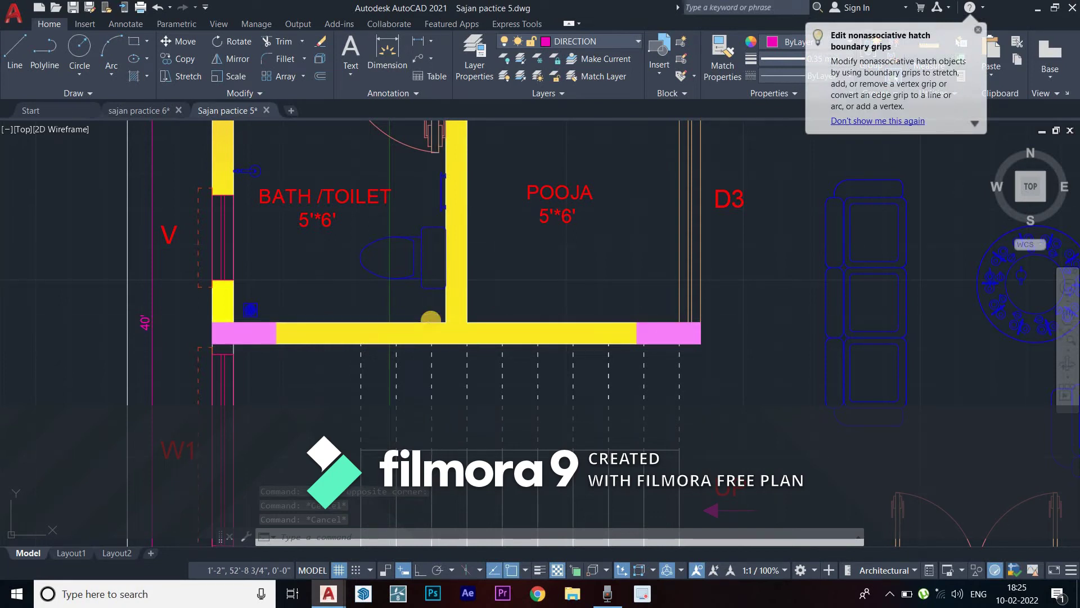
# Start a hatch and cancel it, leaving the bath, pooja and hall walls unfilled
pyautogui.press('Return')
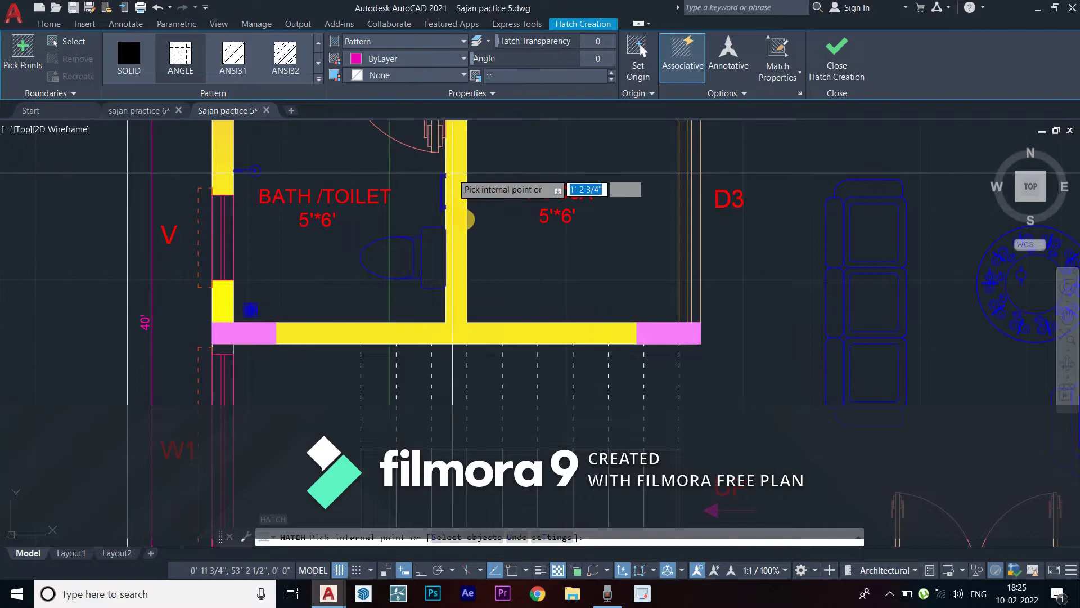
pyautogui.press('Escape')
pyautogui.press('Escape')
pyautogui.press('Escape')
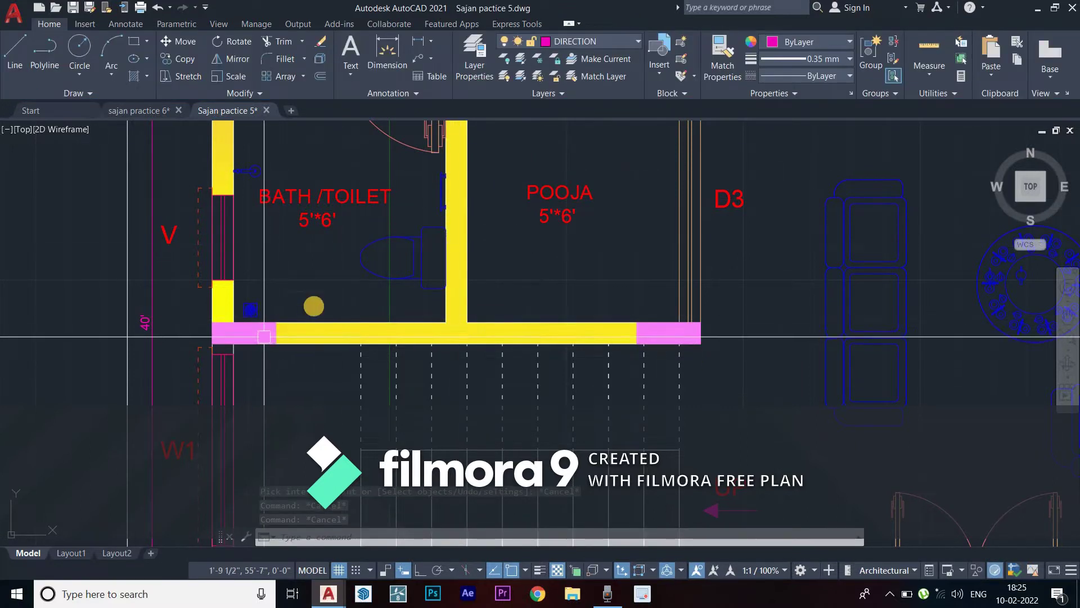
pyautogui.scroll(-2, 264, 337)
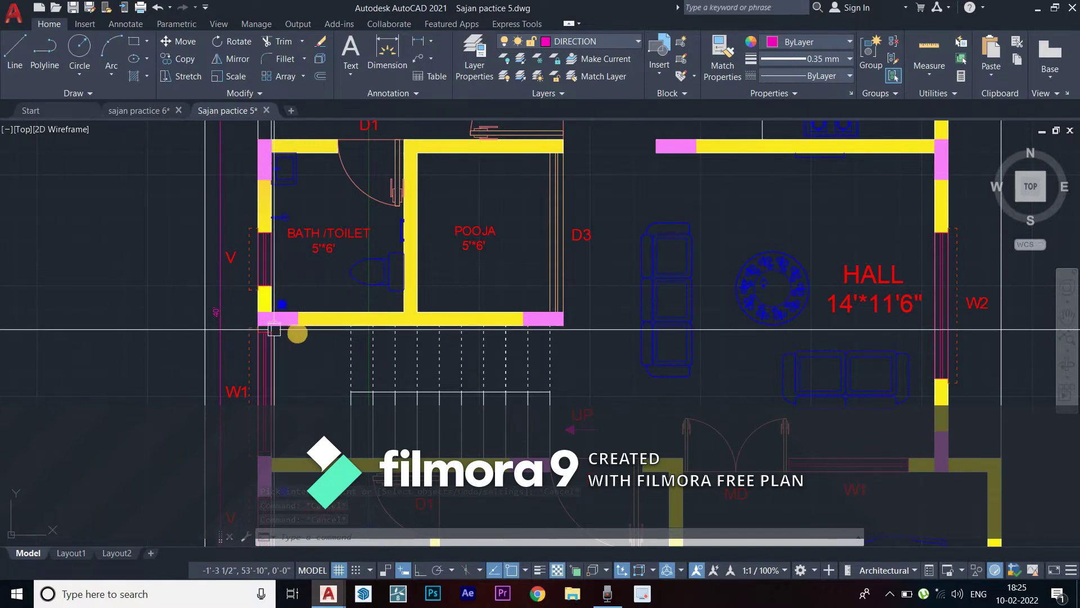
pyautogui.scroll(-3, 320, 344)
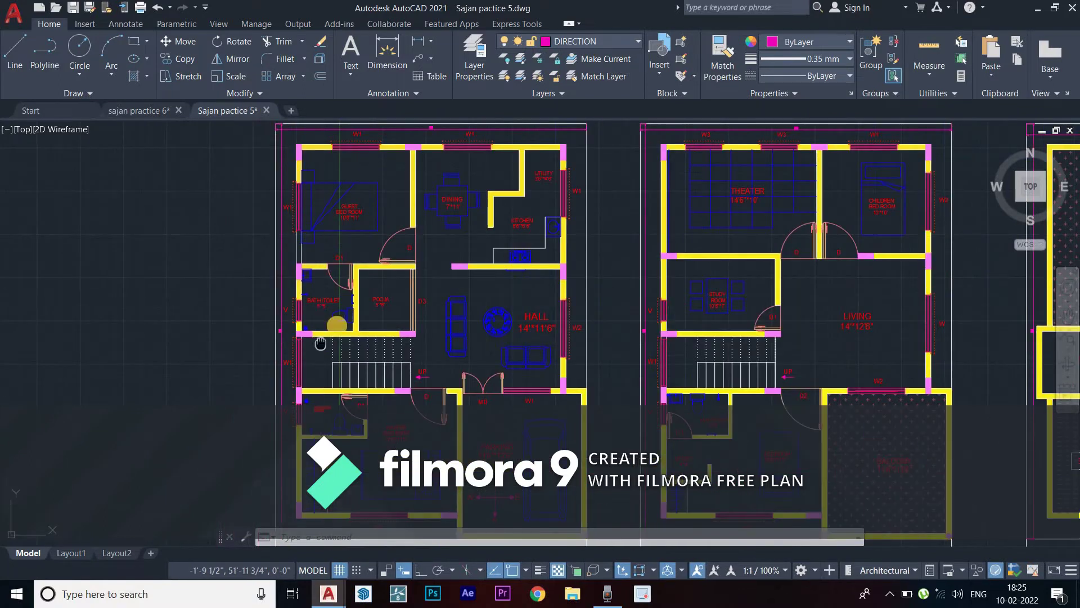
pyautogui.moveTo(320, 343); pyautogui.dragTo(346, 281, button='middle')
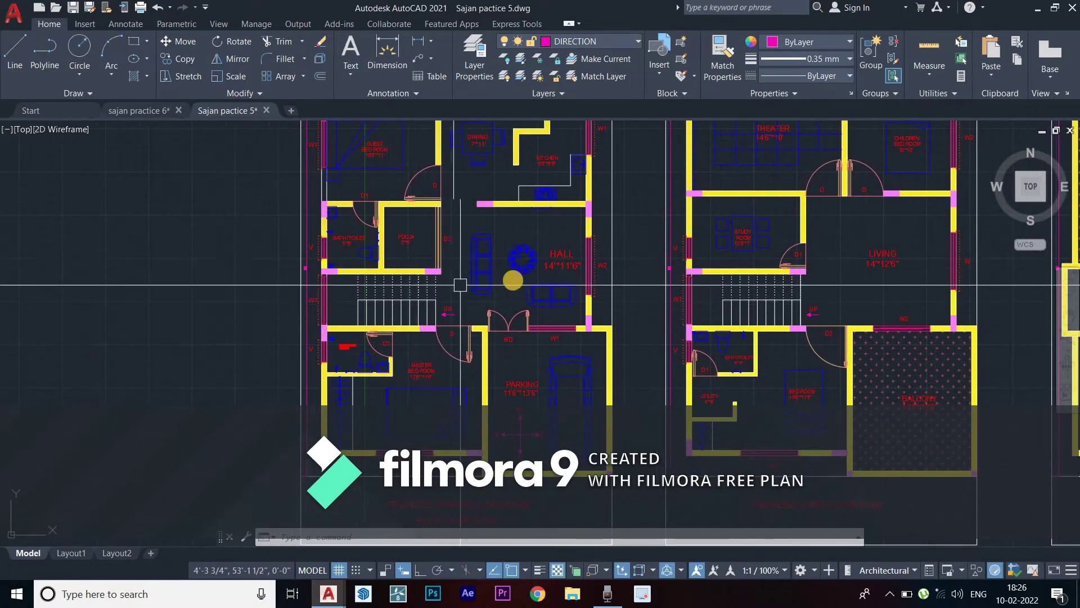
pyautogui.moveTo(494, 289); pyautogui.dragTo(325, 363, button='middle')
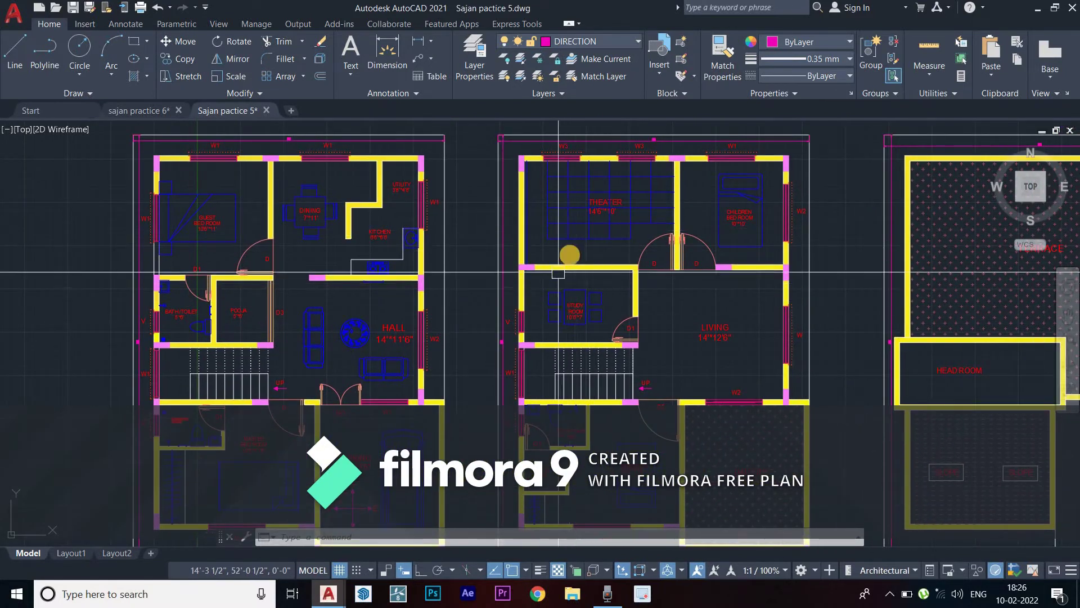
pyautogui.moveTo(353, 414); pyautogui.dragTo(506, 302, button='middle')
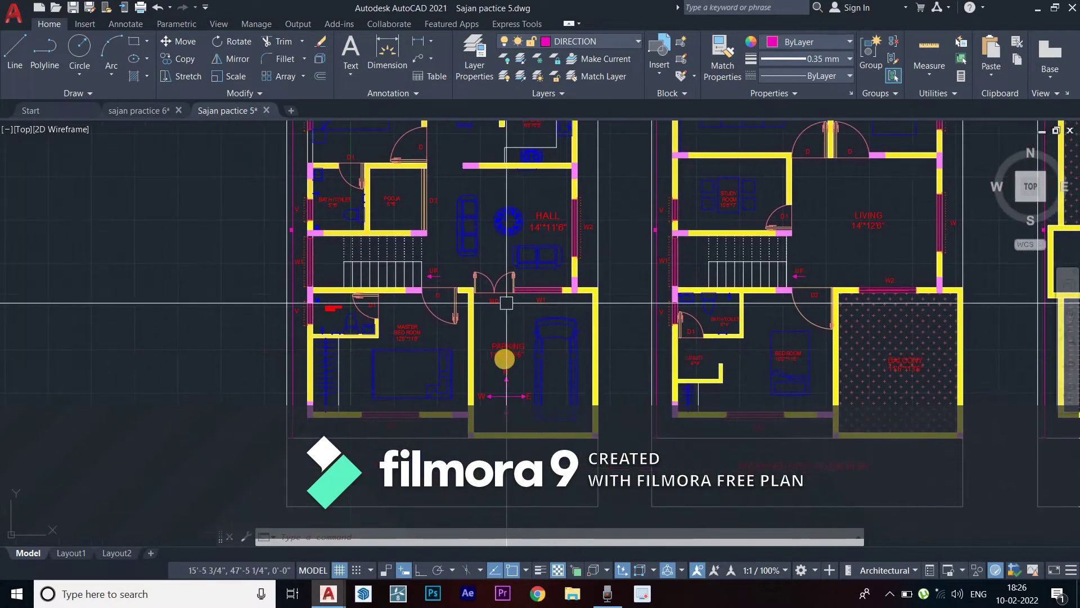
pyautogui.moveTo(431, 278); pyautogui.dragTo(433, 302, button='middle')
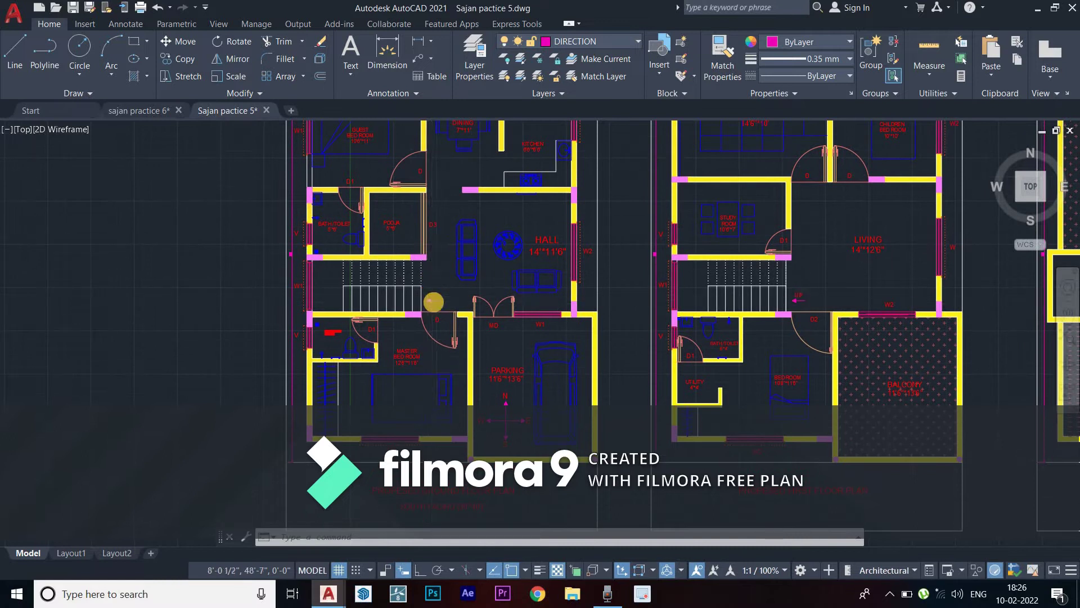
pyautogui.scroll(4, 433, 302)
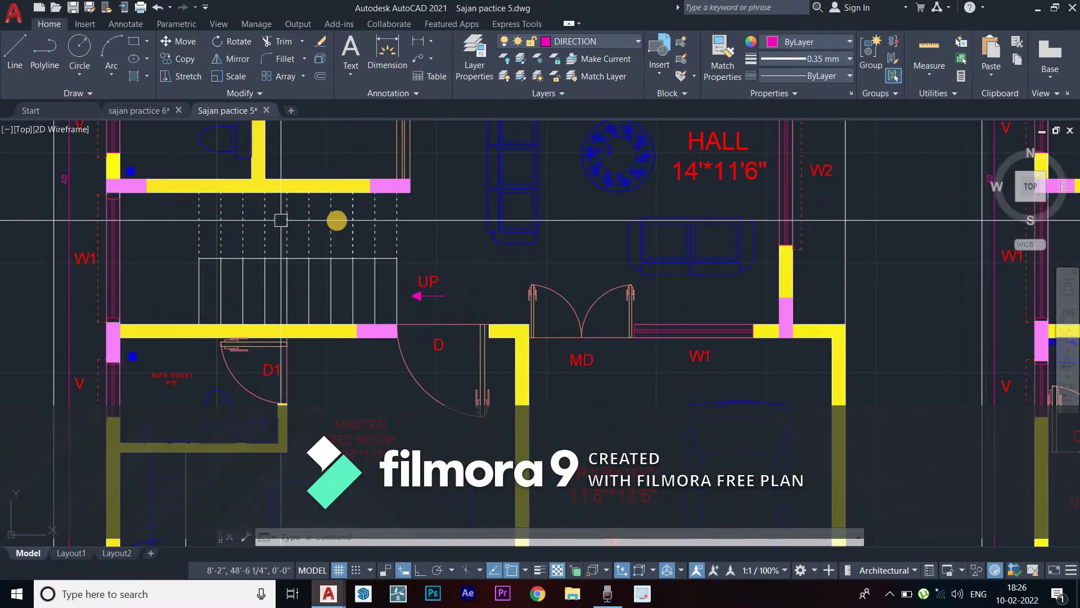
pyautogui.scroll(-4, 332, 265)
pyautogui.scroll(-2, 482, 251)
pyautogui.scroll(3, 562, 280)
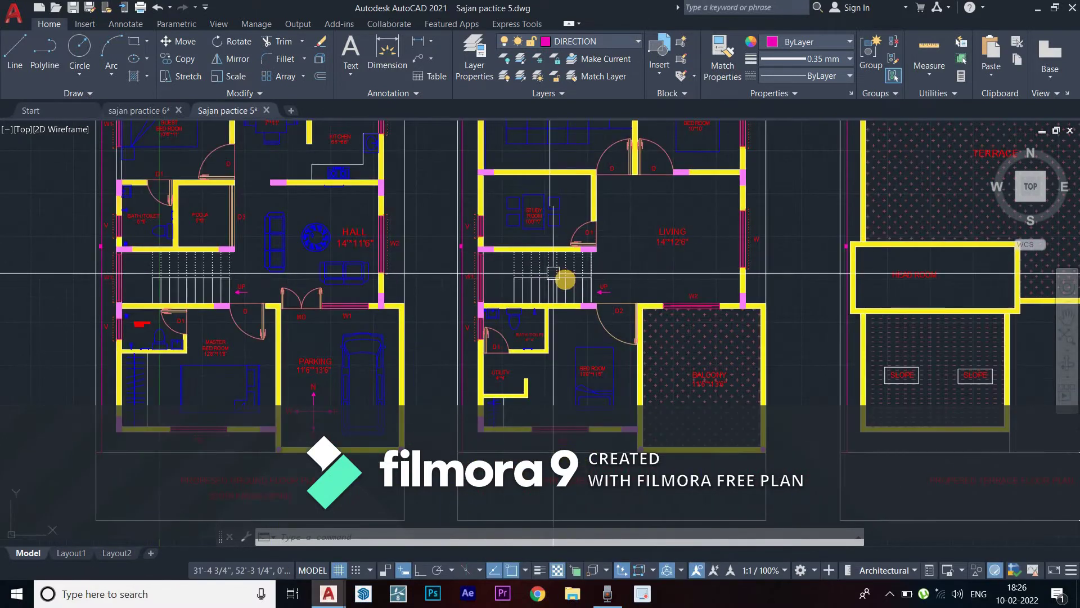
pyautogui.moveTo(626, 248); pyautogui.dragTo(608, 258, button='middle')
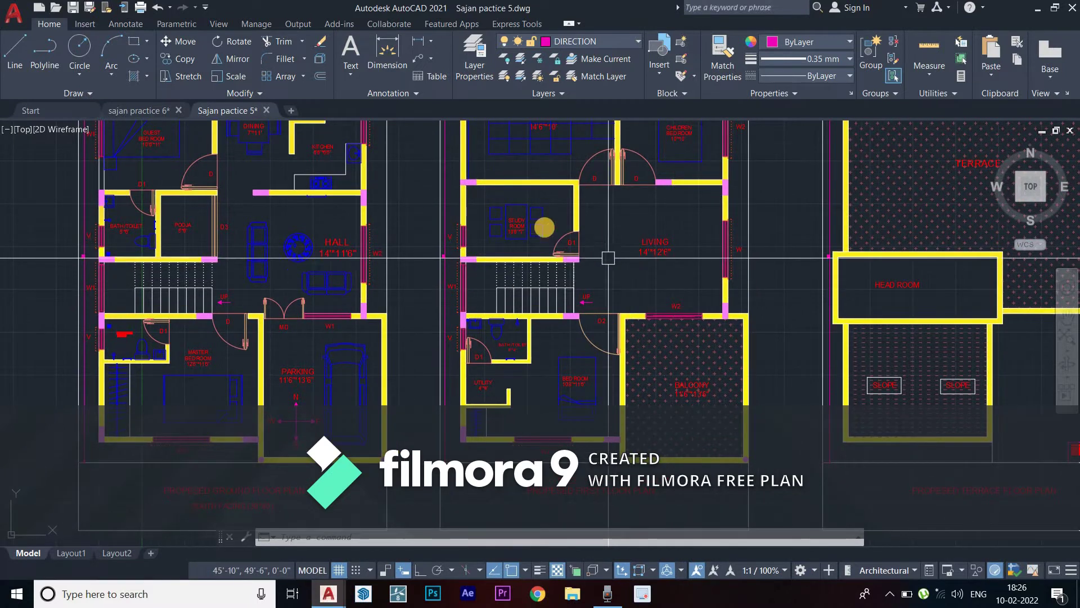
pyautogui.scroll(1, 526, 231)
pyautogui.scroll(3, 523, 242)
pyautogui.scroll(2, 521, 251)
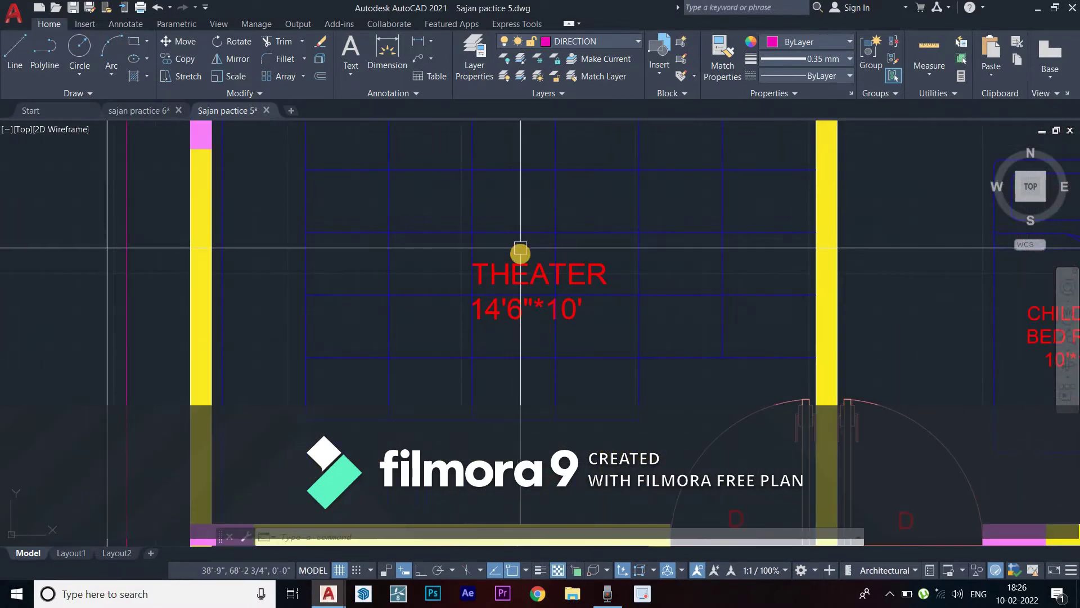
pyautogui.scroll(-2, 521, 254)
pyautogui.scroll(-2, 596, 329)
pyautogui.scroll(3, 596, 324)
pyautogui.scroll(-5, 594, 323)
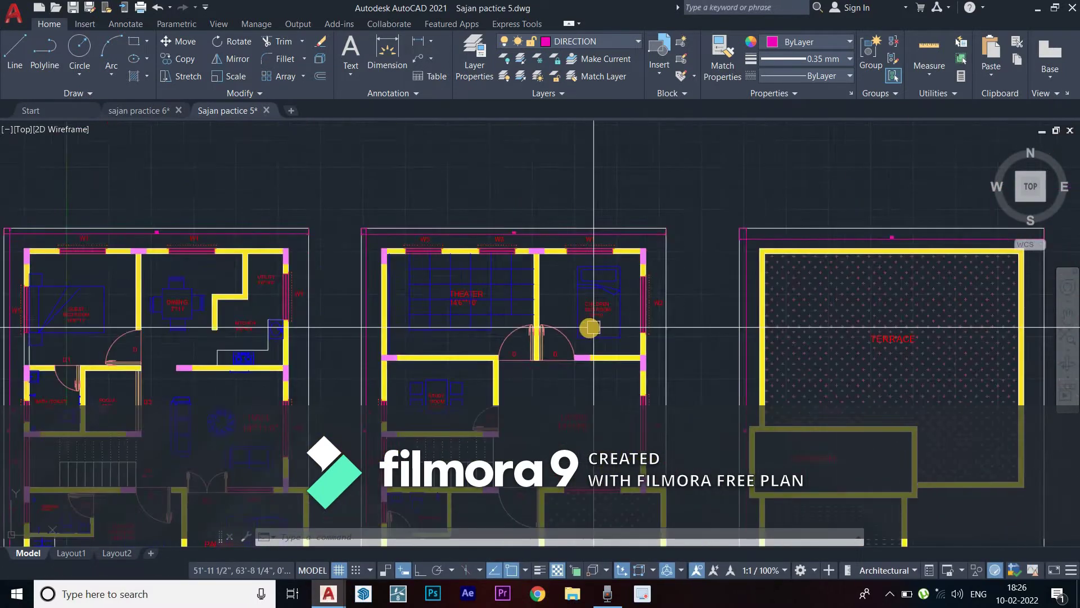
pyautogui.scroll(-1, 585, 229)
pyautogui.scroll(4, 529, 393)
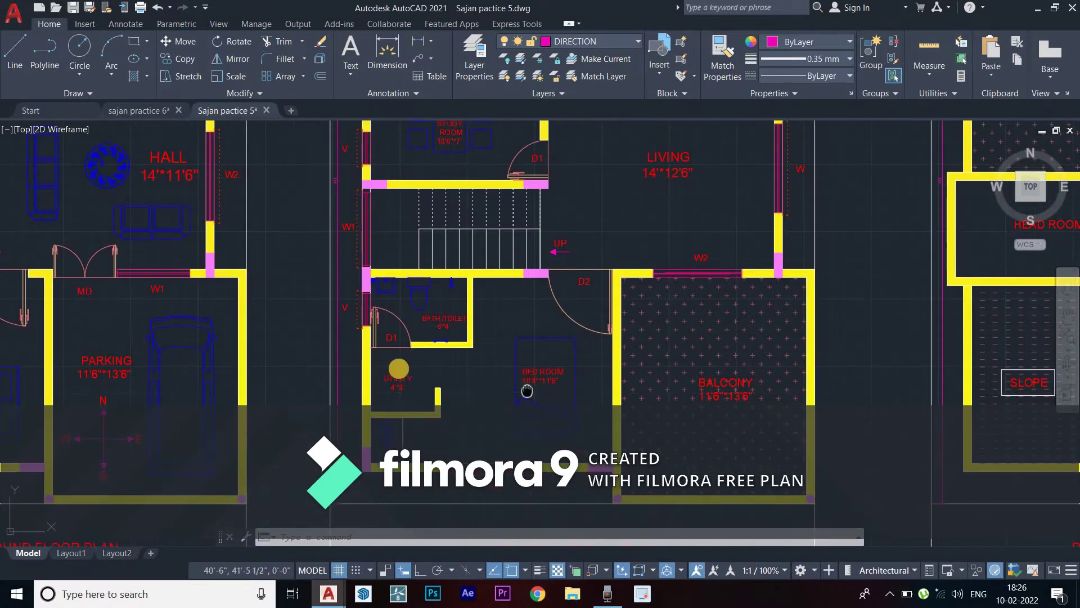
pyautogui.scroll(-2, 446, 374)
pyautogui.scroll(2, 632, 382)
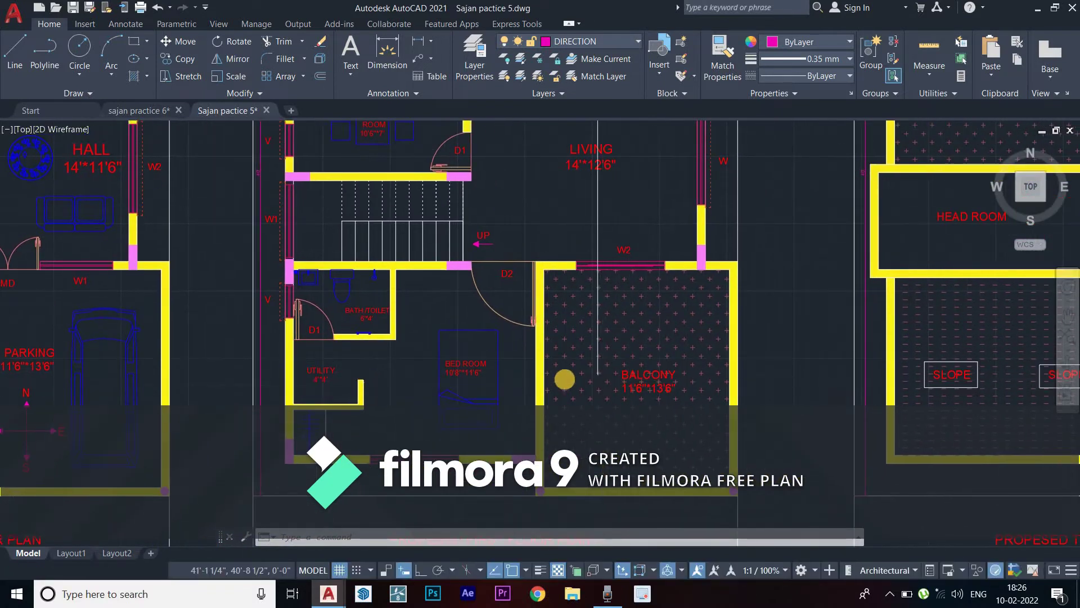
pyautogui.scroll(-3, 564, 379)
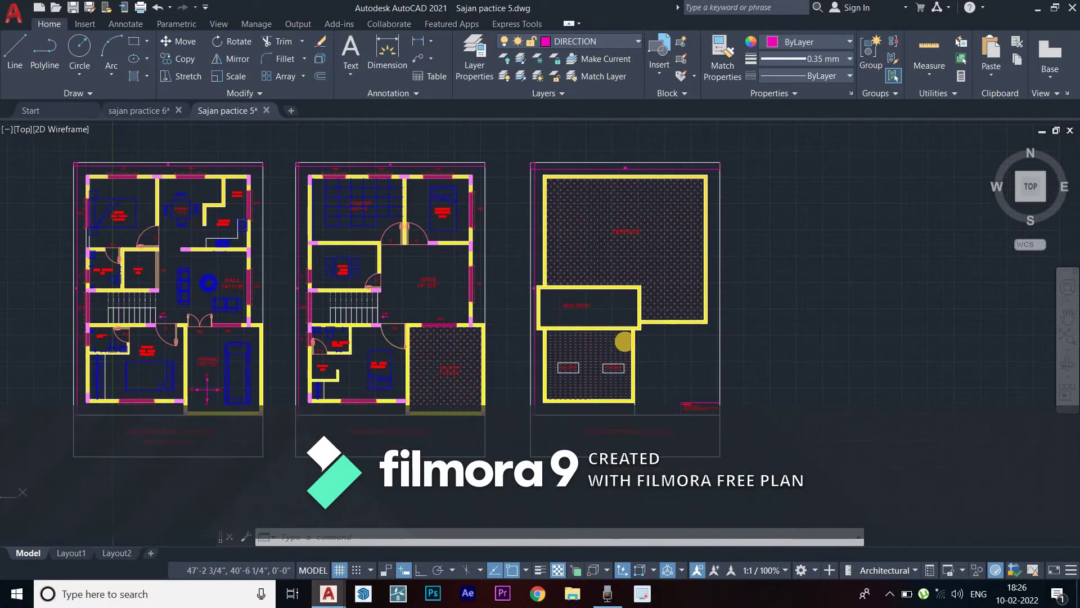
pyautogui.scroll(2, 597, 372)
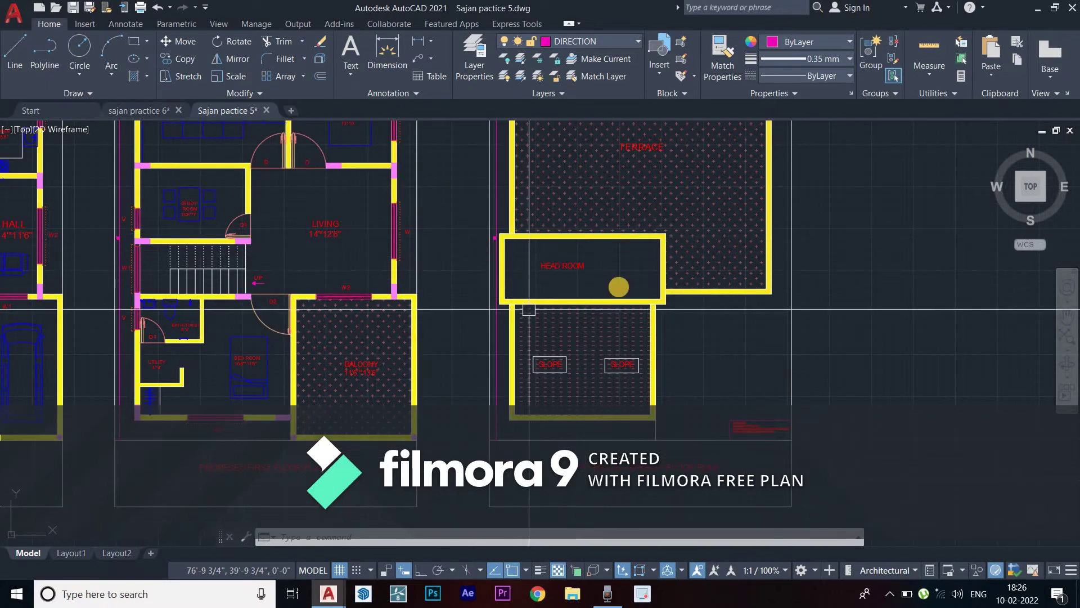
pyautogui.moveTo(571, 362); pyautogui.dragTo(554, 350, button='middle')
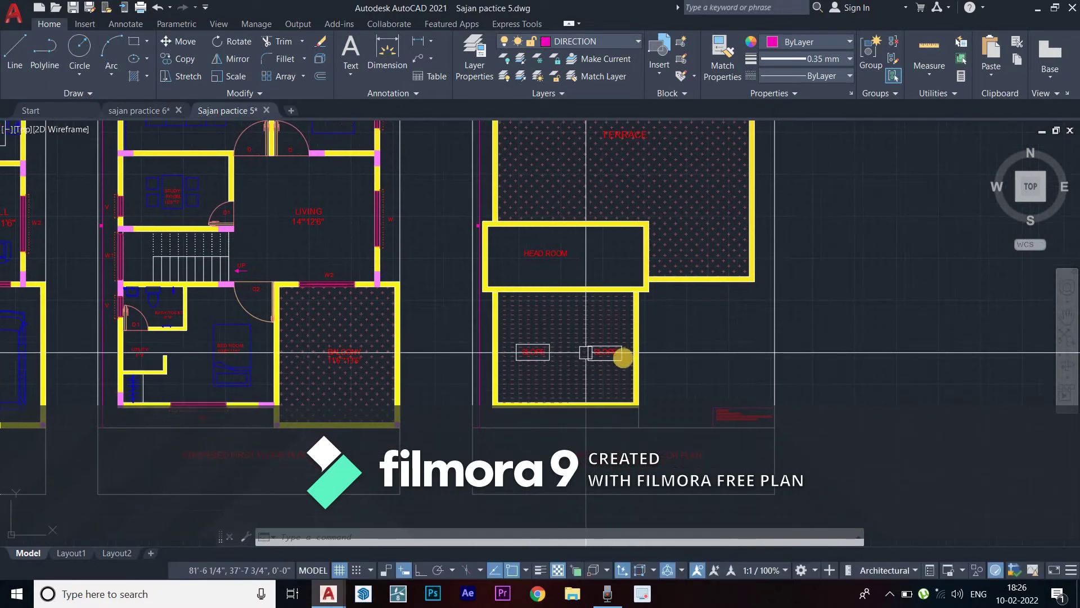
pyautogui.moveTo(623, 357); pyautogui.dragTo(589, 444, button='middle')
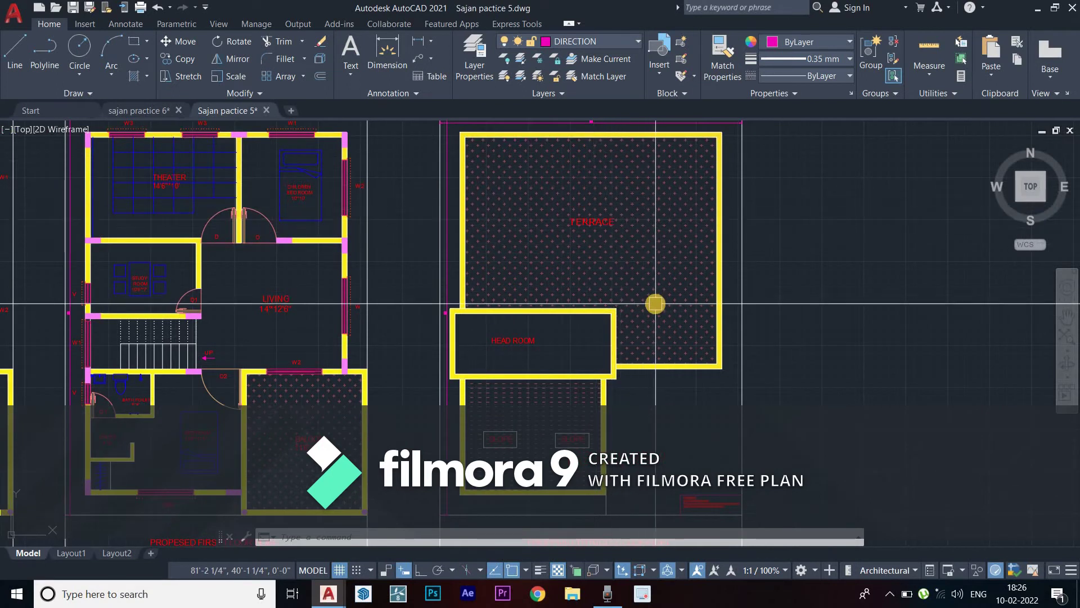
pyautogui.scroll(-2, 654, 304)
pyautogui.scroll(5, 728, 354)
pyautogui.scroll(2, 586, 398)
pyautogui.scroll(3, 587, 401)
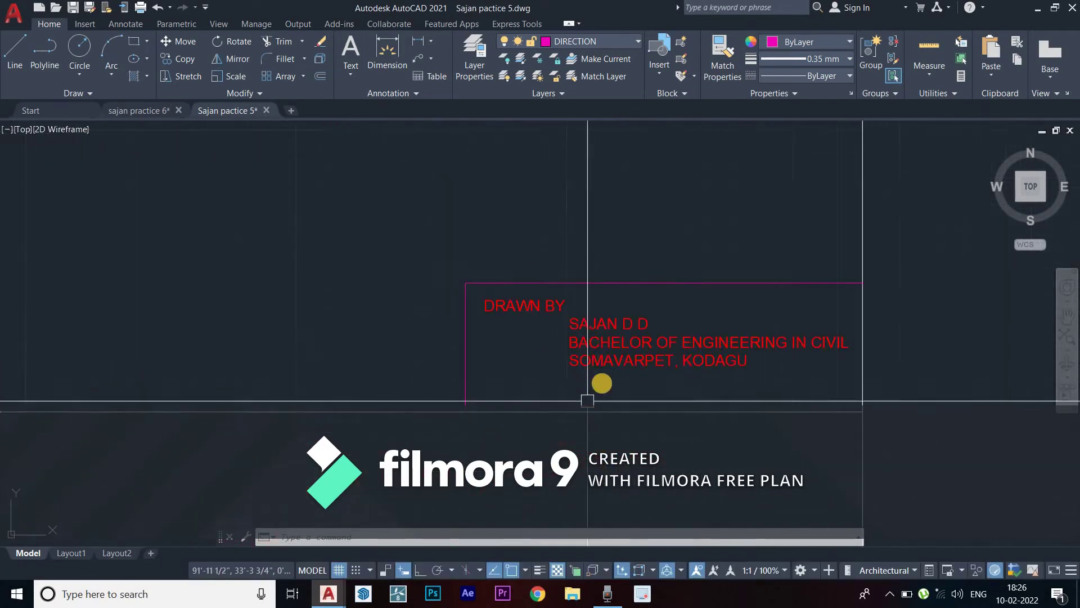
pyautogui.scroll(-4, 587, 400)
pyautogui.scroll(-3, 502, 314)
pyautogui.scroll(-2, 504, 315)
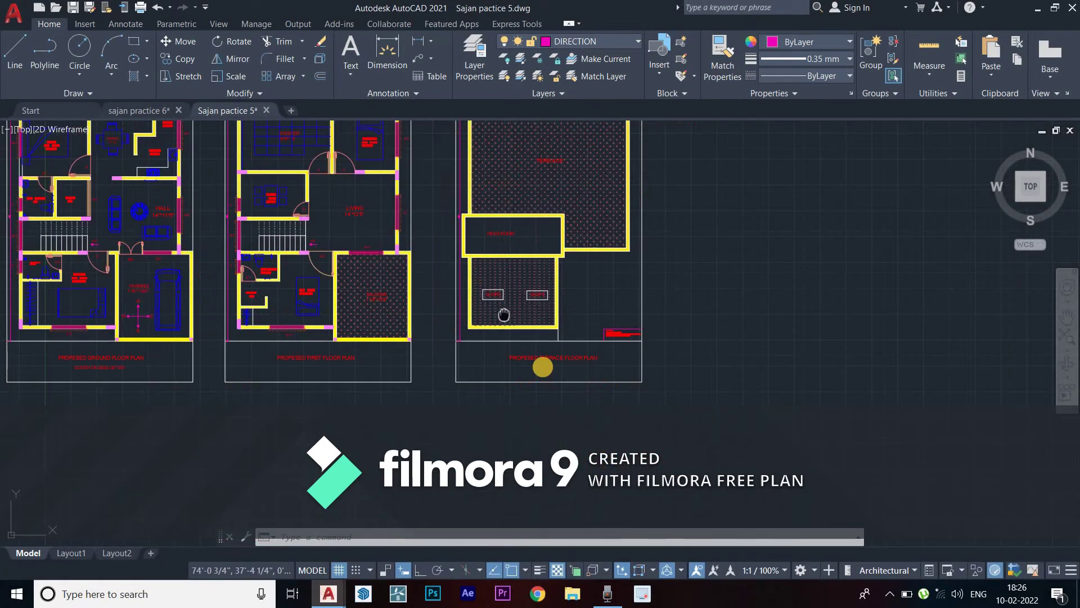
pyautogui.moveTo(504, 315); pyautogui.dragTo(559, 393, button='middle')
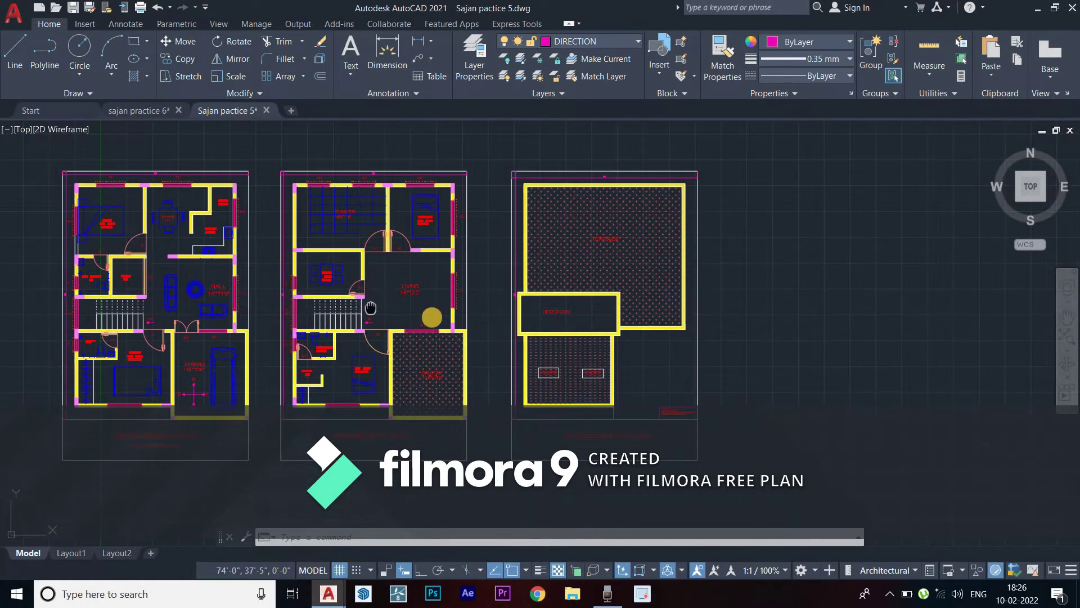
pyautogui.moveTo(370, 308); pyautogui.dragTo(478, 315, button='middle')
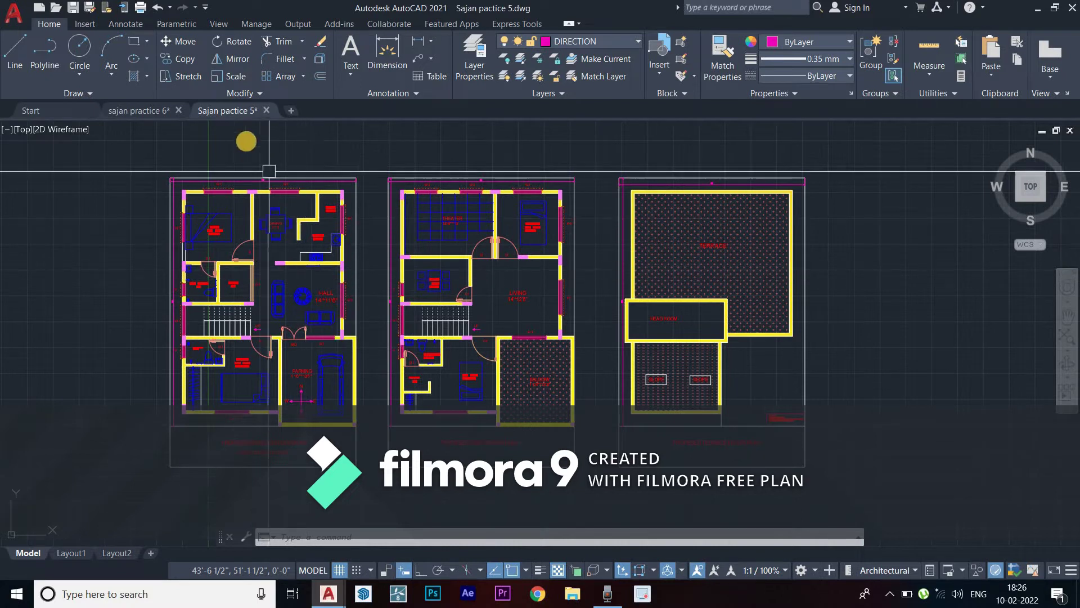
# Switch to sajan practice 6.dwg and frame its floor plans and elevations
pyautogui.click(136, 110)
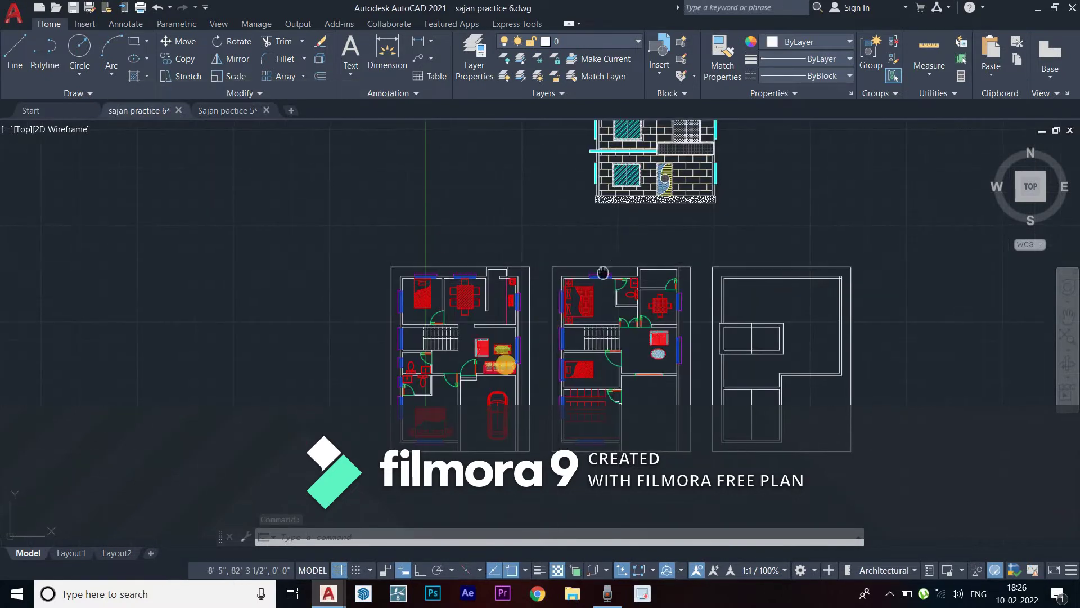
pyautogui.moveTo(646, 164); pyautogui.dragTo(533, 268, button='middle')
pyautogui.moveTo(429, 241); pyautogui.dragTo(482, 325, button='middle')
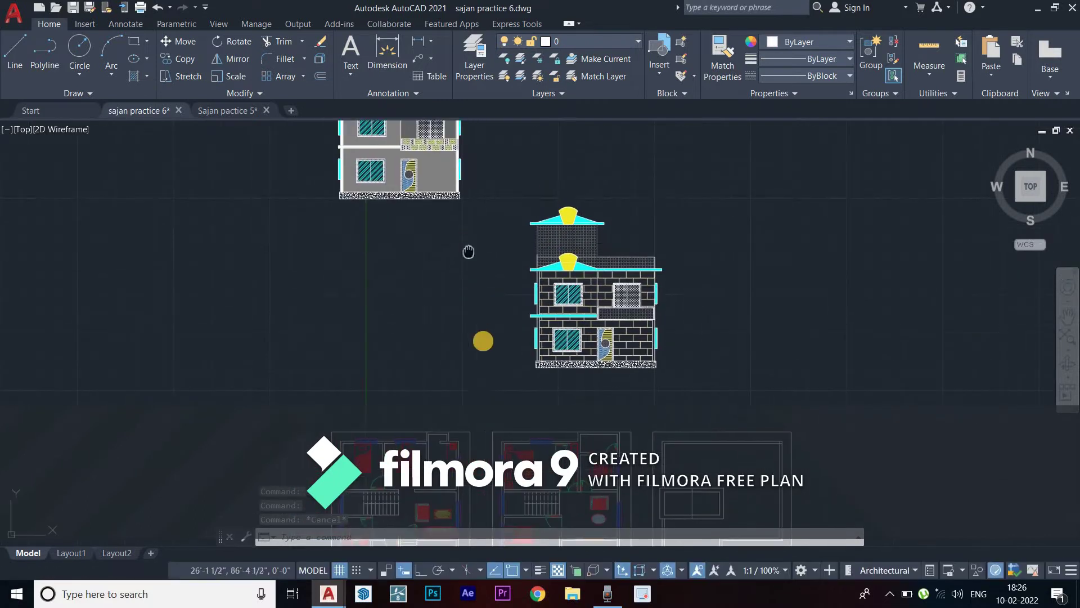
pyautogui.moveTo(468, 251); pyautogui.dragTo(467, 306, button='middle')
pyautogui.scroll(-3, 467, 305)
pyautogui.scroll(-2, 434, 302)
pyautogui.scroll(4, 511, 360)
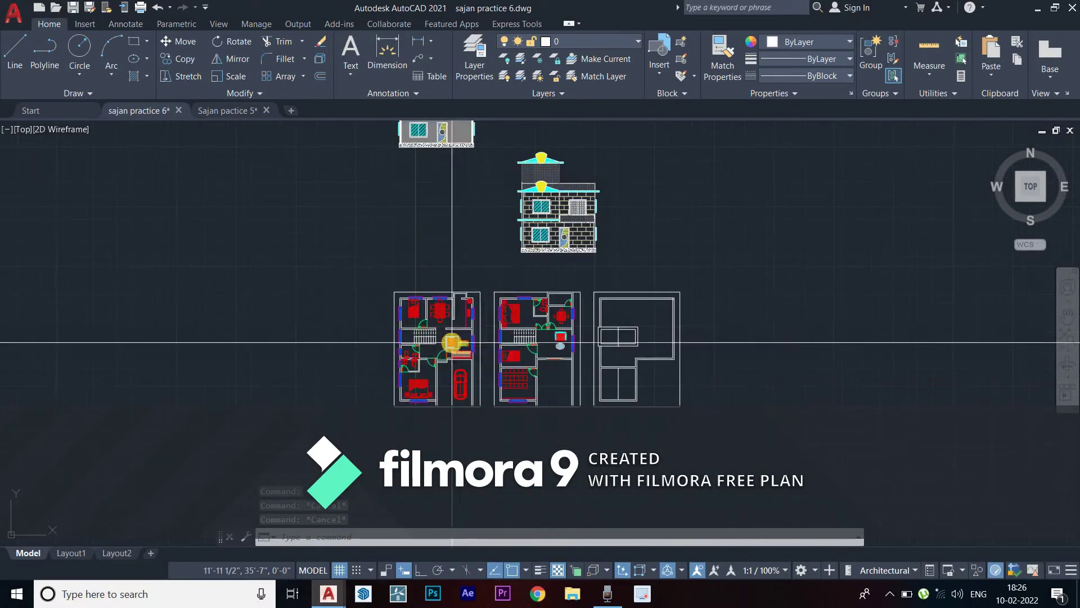
pyautogui.scroll(2, 405, 369)
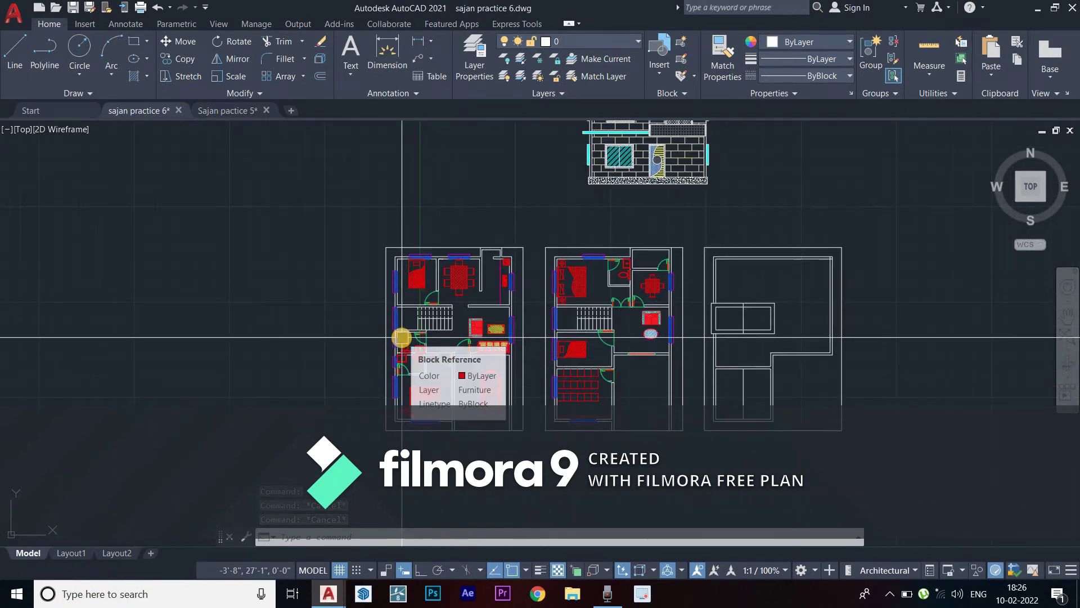
# Start a vertical XLINE at the plan's left edge, then undo and cancel it
pyautogui.write('XL')
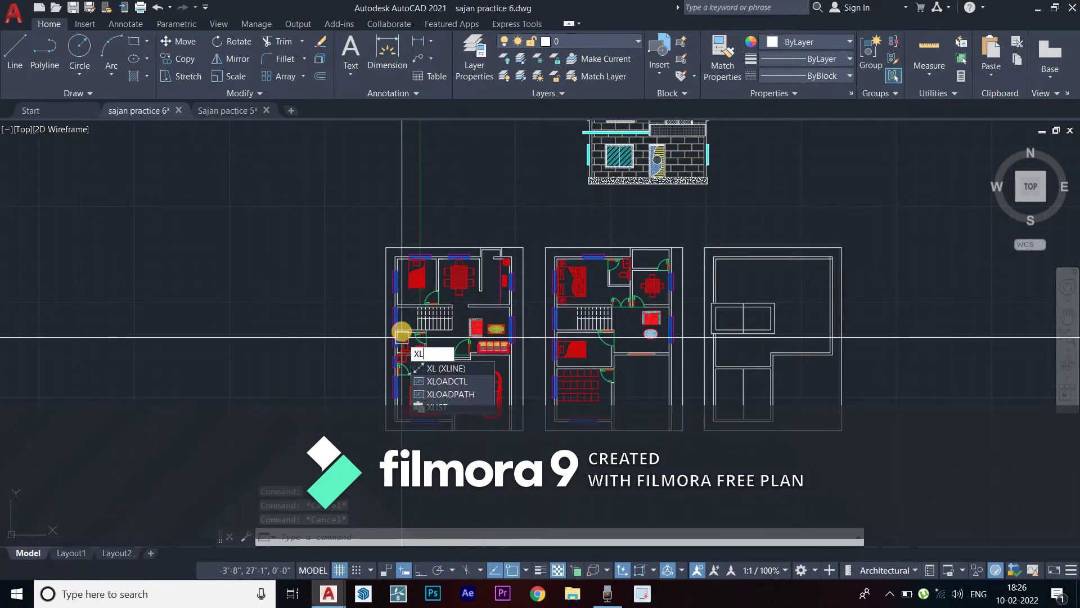
pyautogui.press('Return')
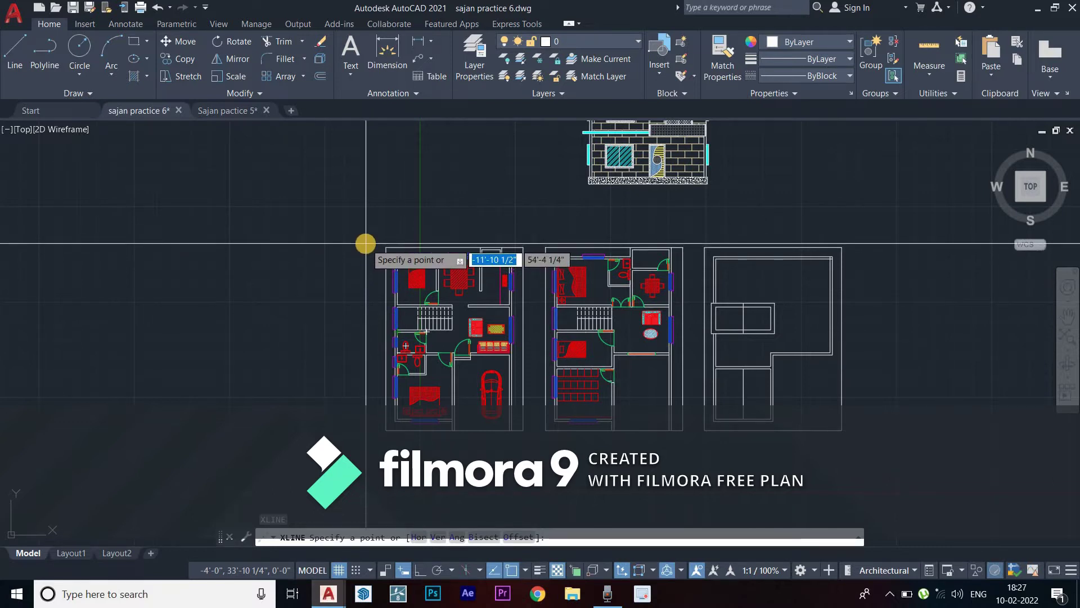
pyautogui.write('v')
pyautogui.press('Return')
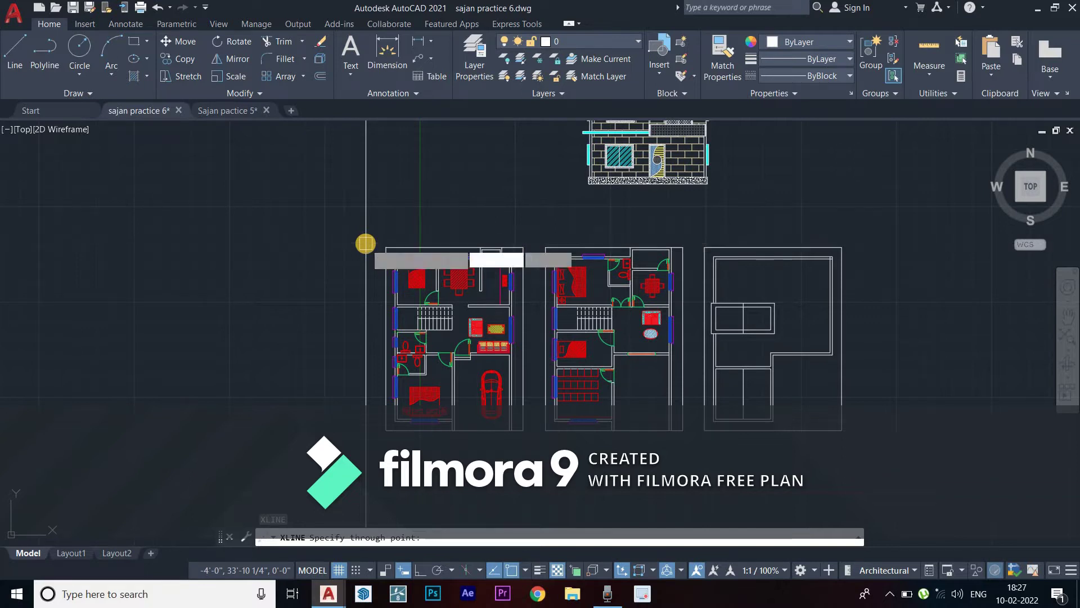
pyautogui.scroll(5, 386, 242)
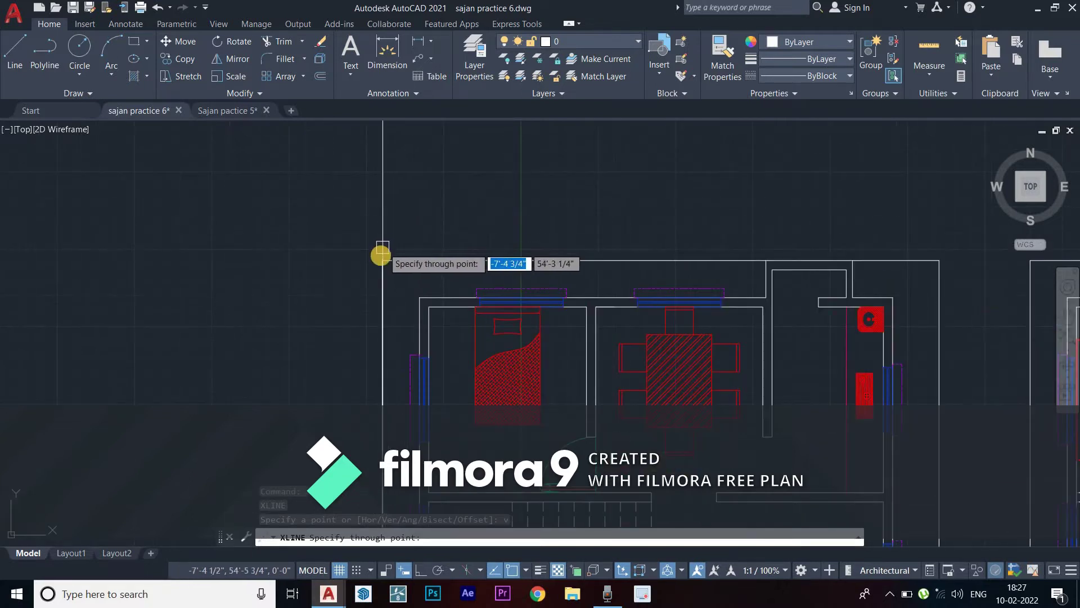
pyautogui.click(382, 260)
pyautogui.moveTo(518, 260); pyautogui.dragTo(525, 178, button='middle')
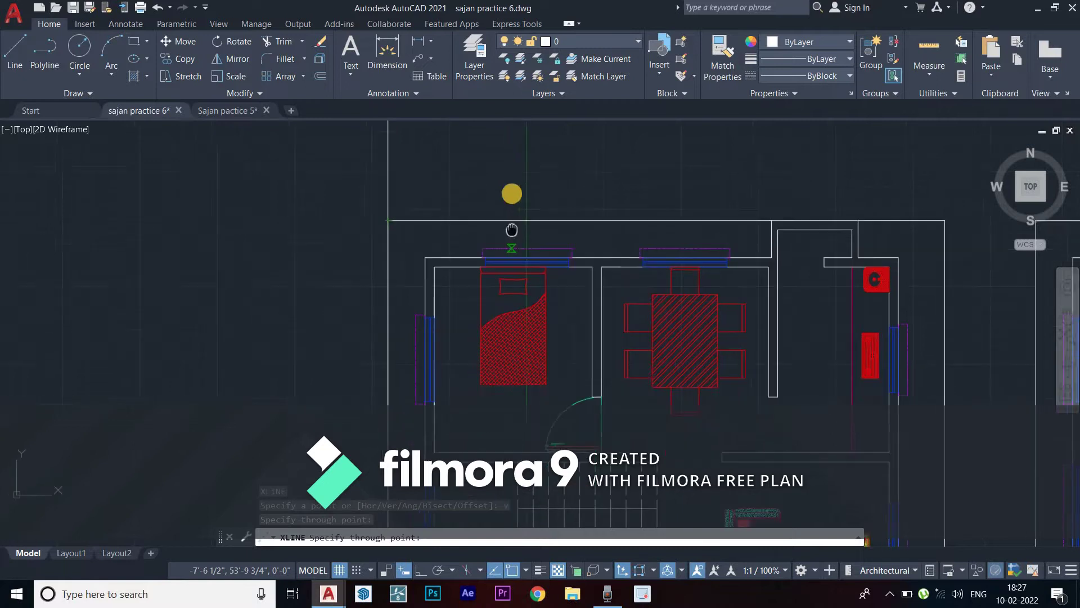
pyautogui.hotkey('ctrl', 'z')
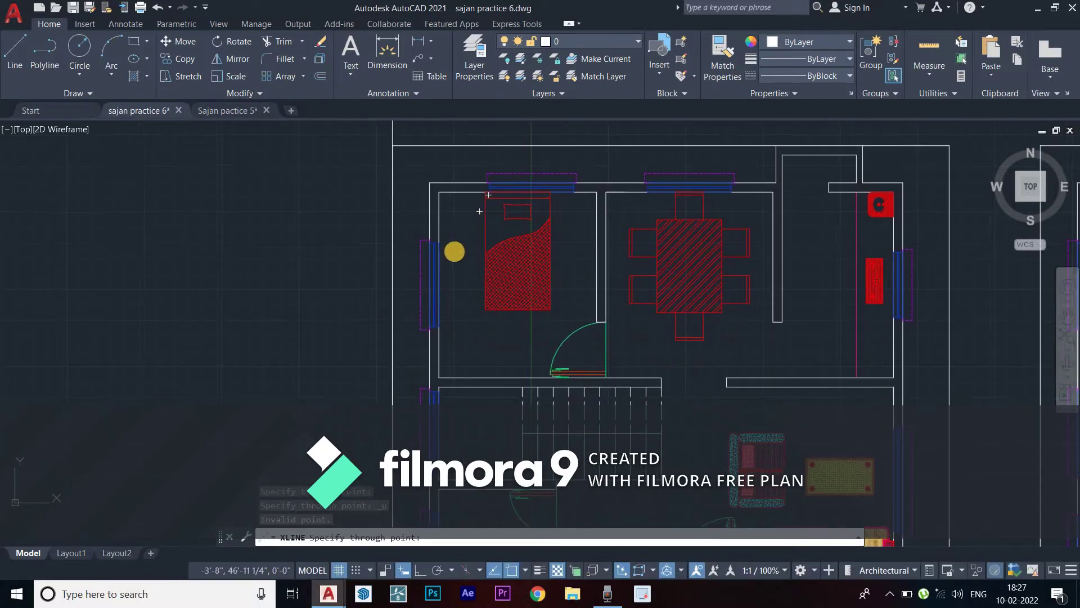
pyautogui.press('Escape')
# Window-select the stray vertical construction line above the plans and erase it
pyautogui.scroll(-4, 422, 262)
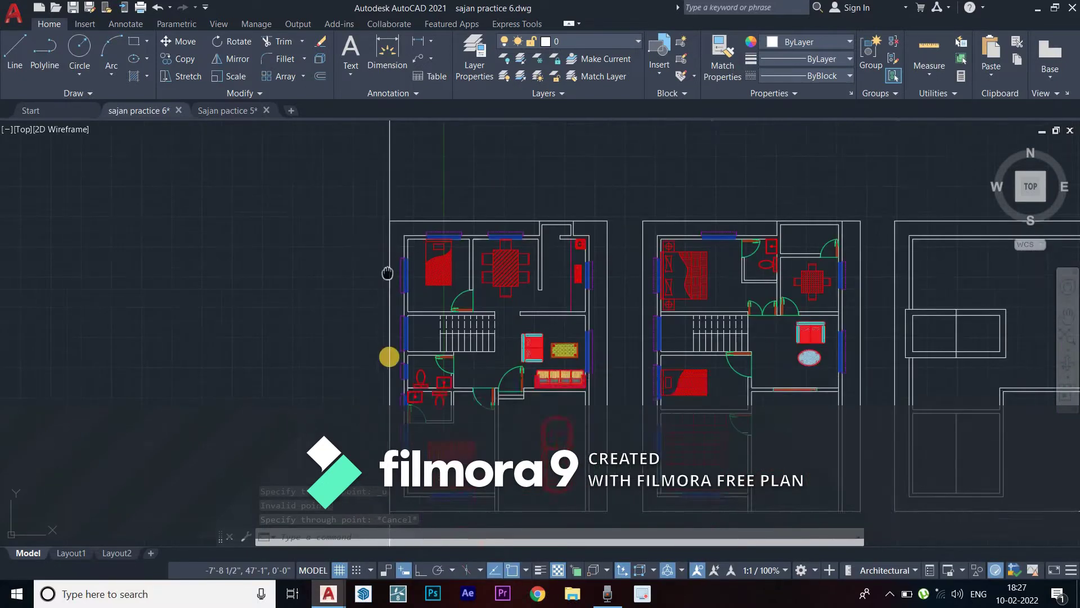
pyautogui.moveTo(437, 172); pyautogui.dragTo(437, 251, button='middle')
pyautogui.moveTo(437, 251); pyautogui.dragTo(292, 202)
pyautogui.press('Delete')
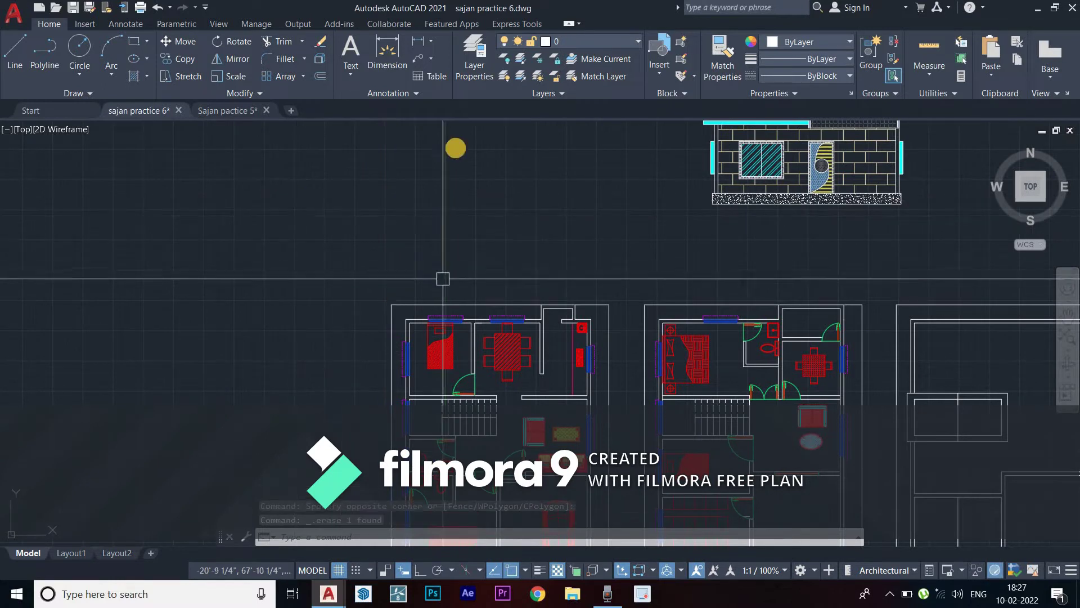
pyautogui.moveTo(450, 366); pyautogui.dragTo(450, 210, button='middle')
pyautogui.scroll(2, 451, 342)
pyautogui.scroll(2, 442, 364)
# Zoom in on the bedroom, then pan over to the elevation drawings
pyautogui.moveTo(443, 365); pyautogui.dragTo(437, 332, button='middle')
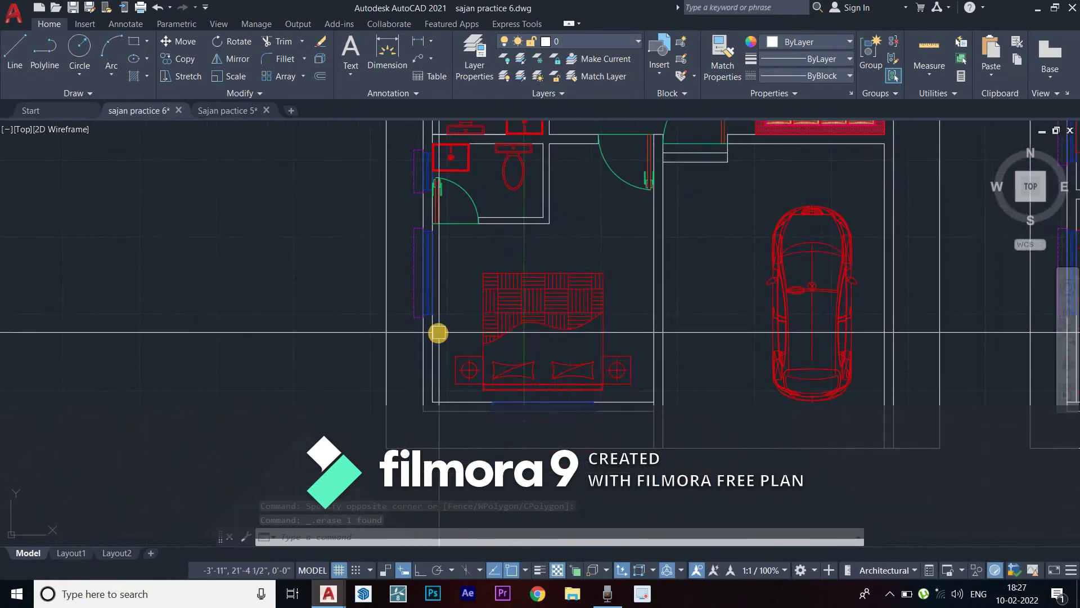
pyautogui.scroll(1, 436, 333)
pyautogui.scroll(1, 490, 362)
pyautogui.moveTo(490, 361)
pyautogui.mouseDown(button='middle')
pyautogui.moveTo(489, 326)
pyautogui.moveTo(482, 369)
pyautogui.mouseUp(button='middle')
pyautogui.scroll(-1, 489, 326)
pyautogui.scroll(-3, 511, 320)
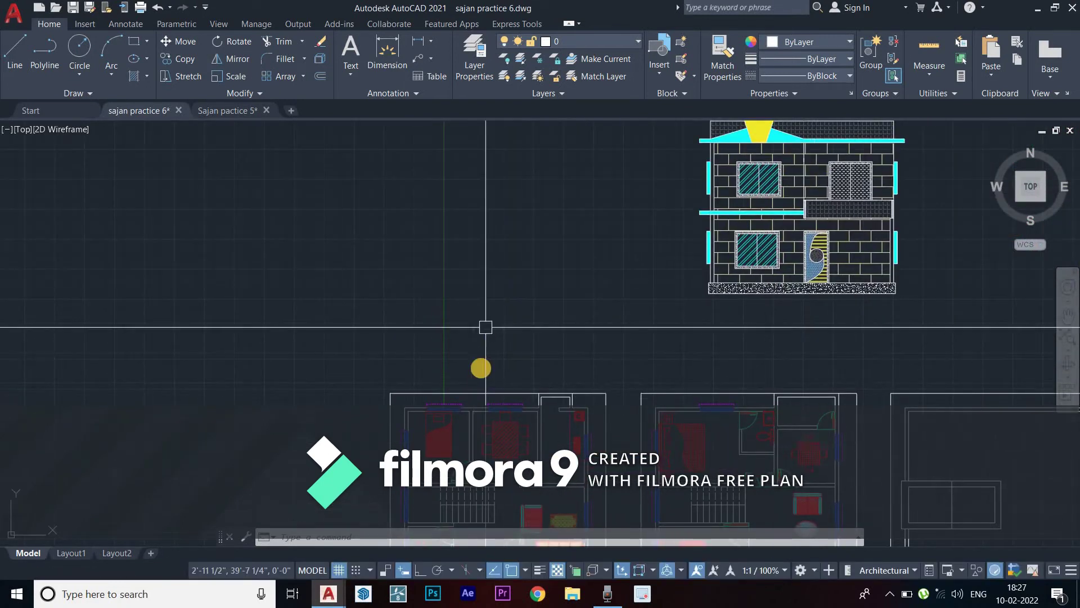
pyautogui.moveTo(488, 323)
pyautogui.mouseDown(button='middle')
pyautogui.moveTo(504, 343)
pyautogui.moveTo(494, 422)
pyautogui.mouseUp(button='middle')
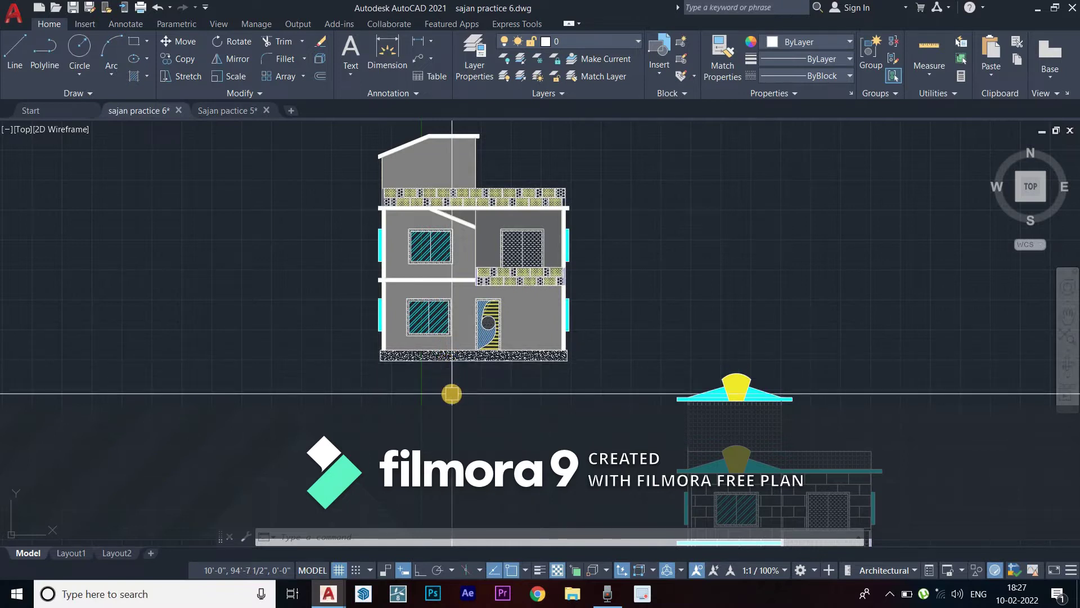
# Place vertical construction lines through the bedroom's outer wall corner and inner wall face
pyautogui.scroll(-3, 439, 382)
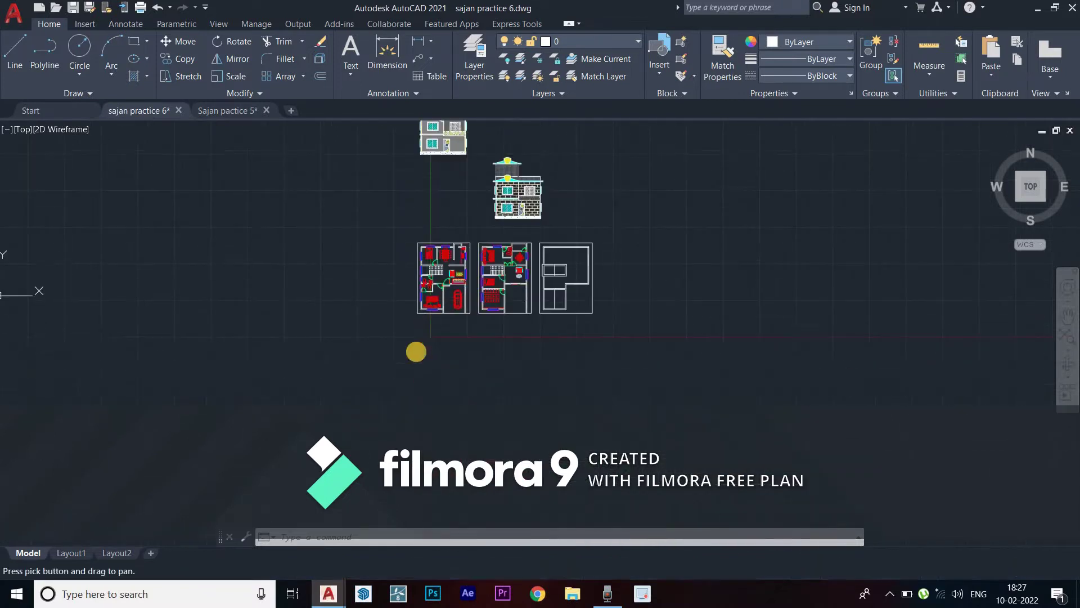
pyautogui.scroll(5, 416, 352)
pyautogui.scroll(5, 430, 318)
pyautogui.moveTo(408, 315)
pyautogui.mouseDown(button='middle')
pyautogui.moveTo(408, 292)
pyautogui.moveTo(399, 328)
pyautogui.mouseUp(button='middle')
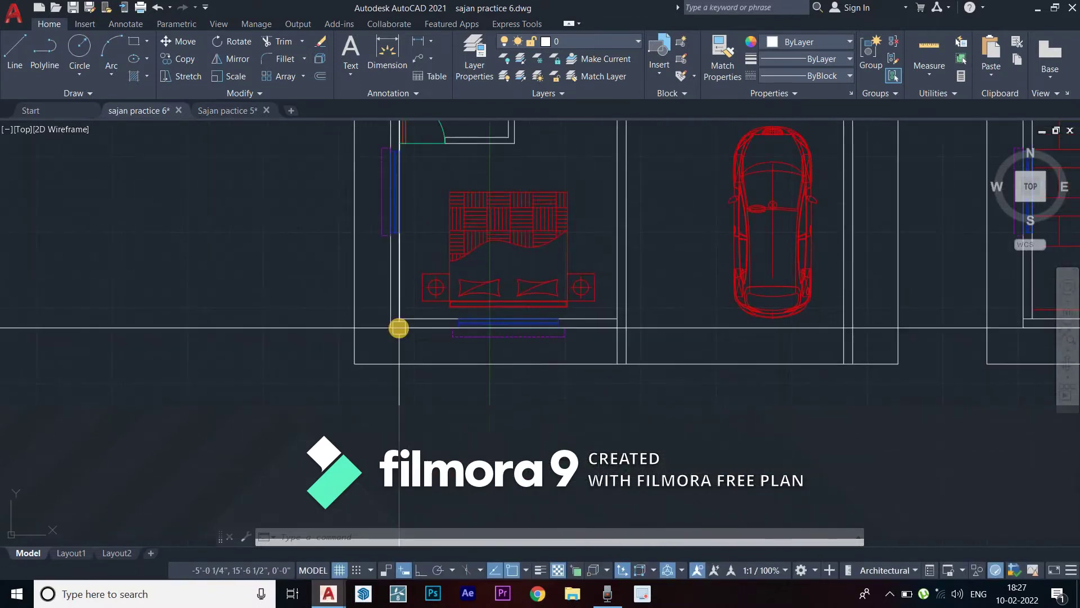
pyautogui.write('l')
pyautogui.press('Return')
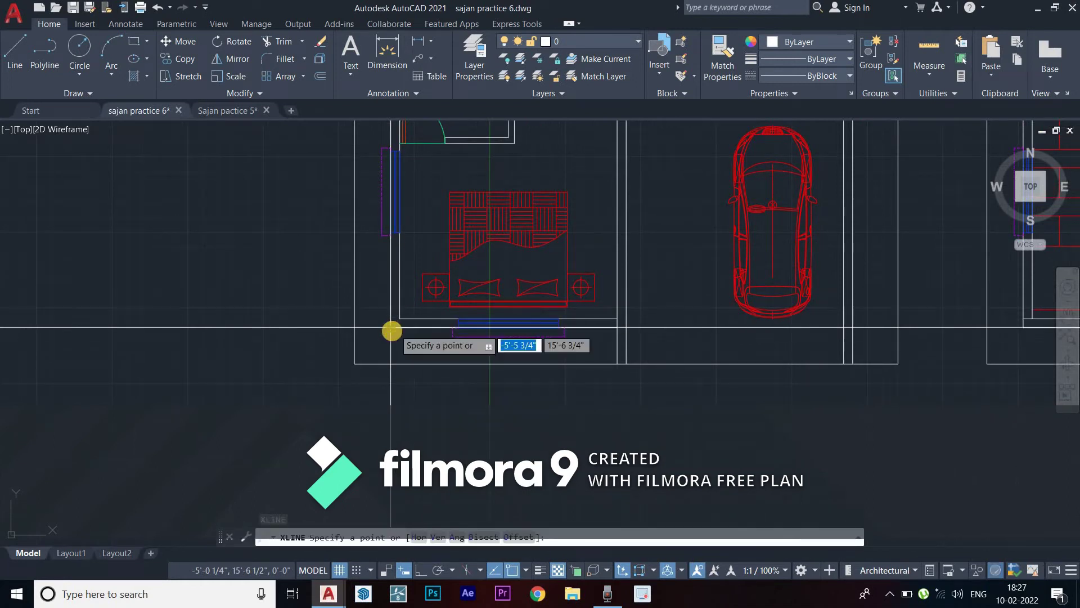
pyautogui.press('Return')
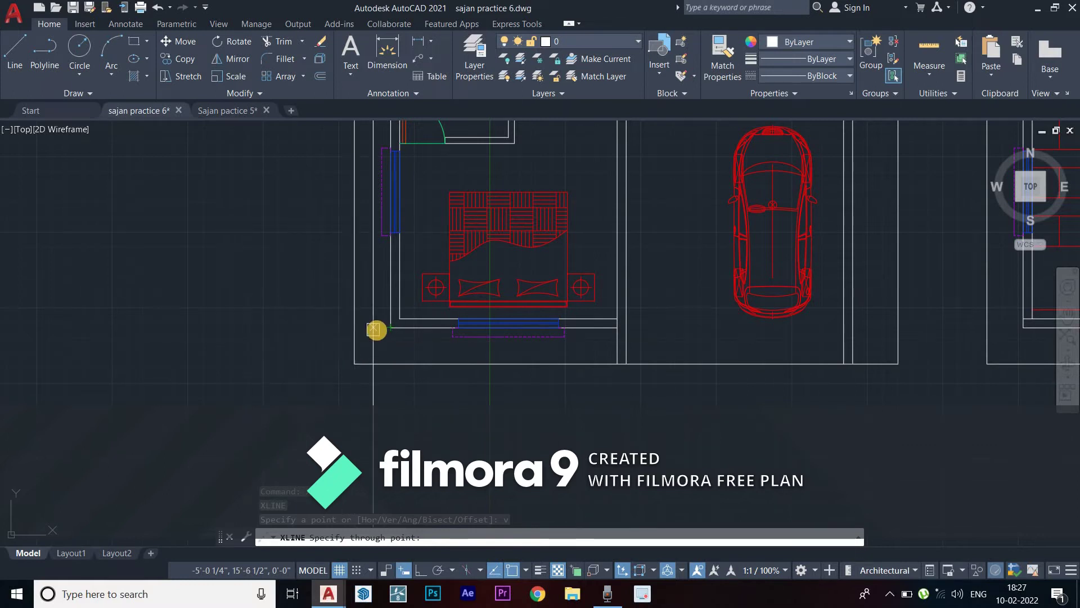
pyautogui.scroll(4, 376, 329)
pyautogui.moveTo(388, 325); pyautogui.dragTo(410, 459, button='middle')
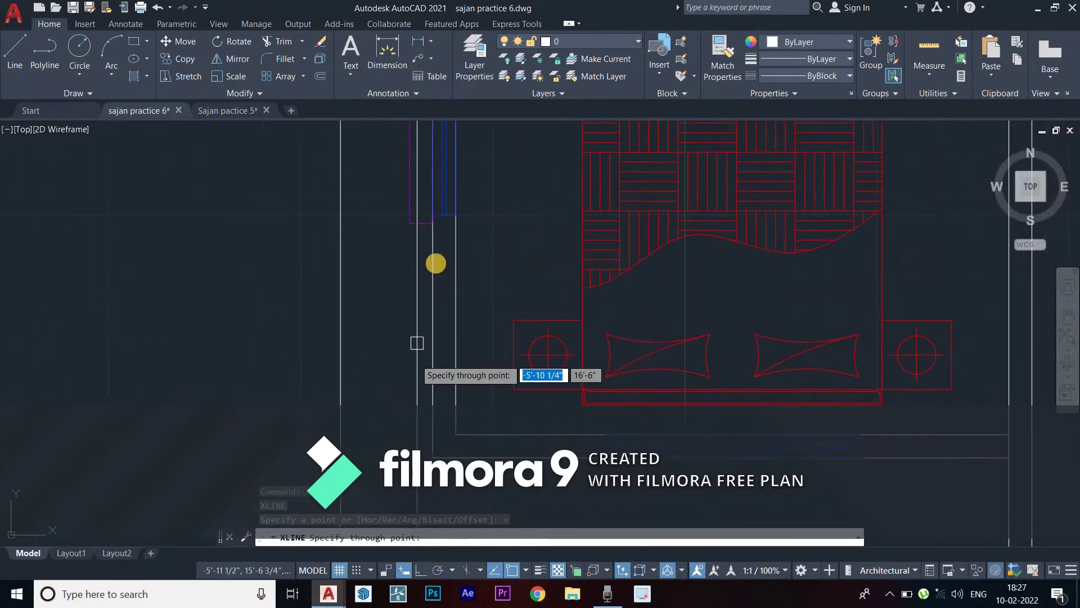
pyautogui.click(412, 223)
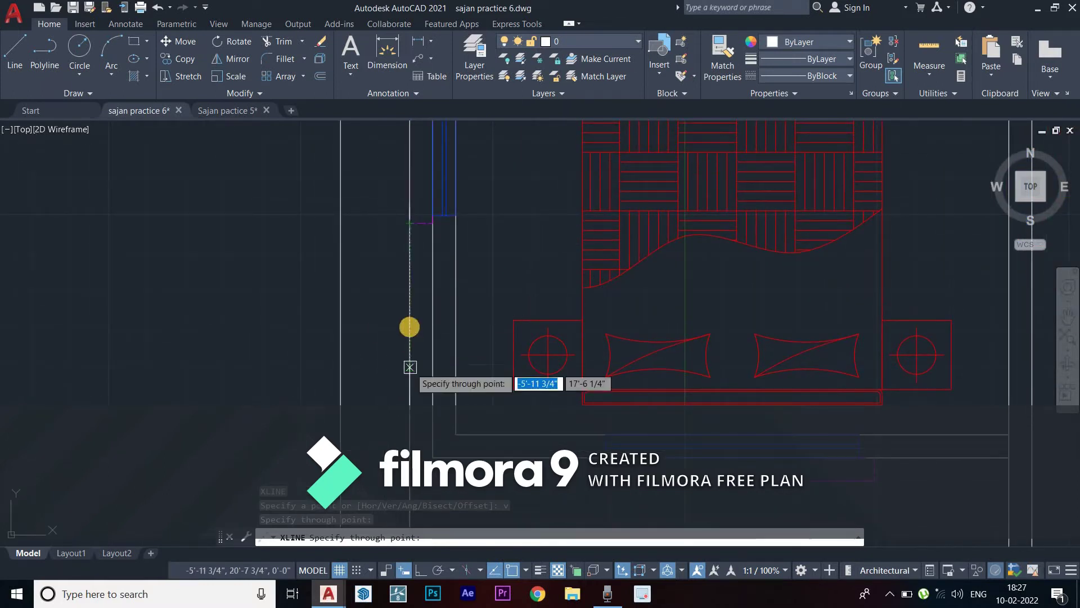
pyautogui.moveTo(410, 326); pyautogui.dragTo(410, 285, button='middle')
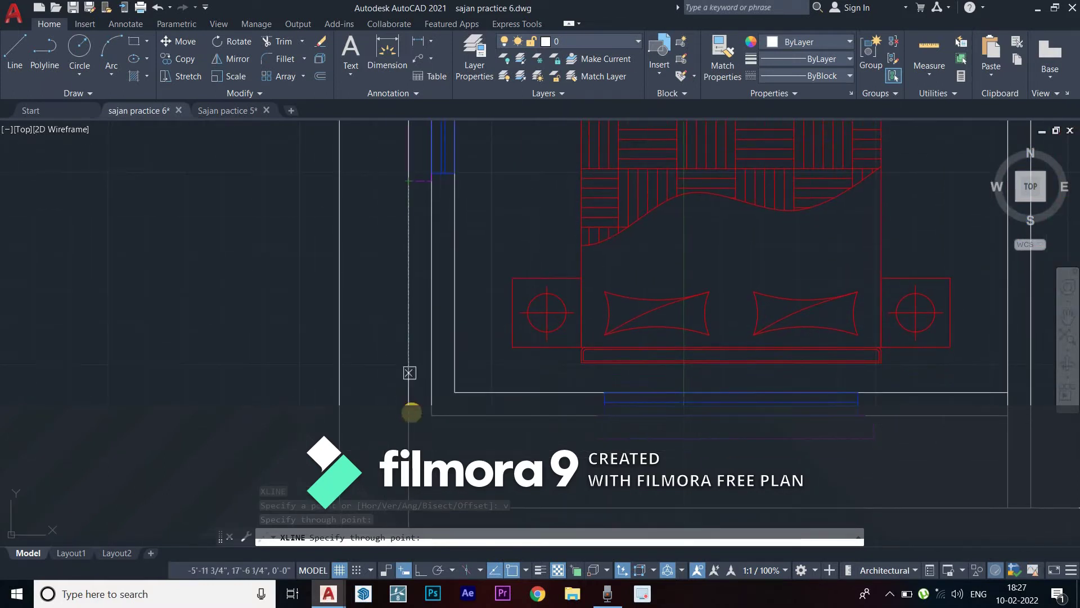
pyautogui.click(430, 416)
# Add vertical construction lines at the left and right edges of the bedroom window
pyautogui.moveTo(471, 379); pyautogui.dragTo(320, 297, button='middle')
pyautogui.moveTo(531, 381); pyautogui.dragTo(410, 381, button='middle')
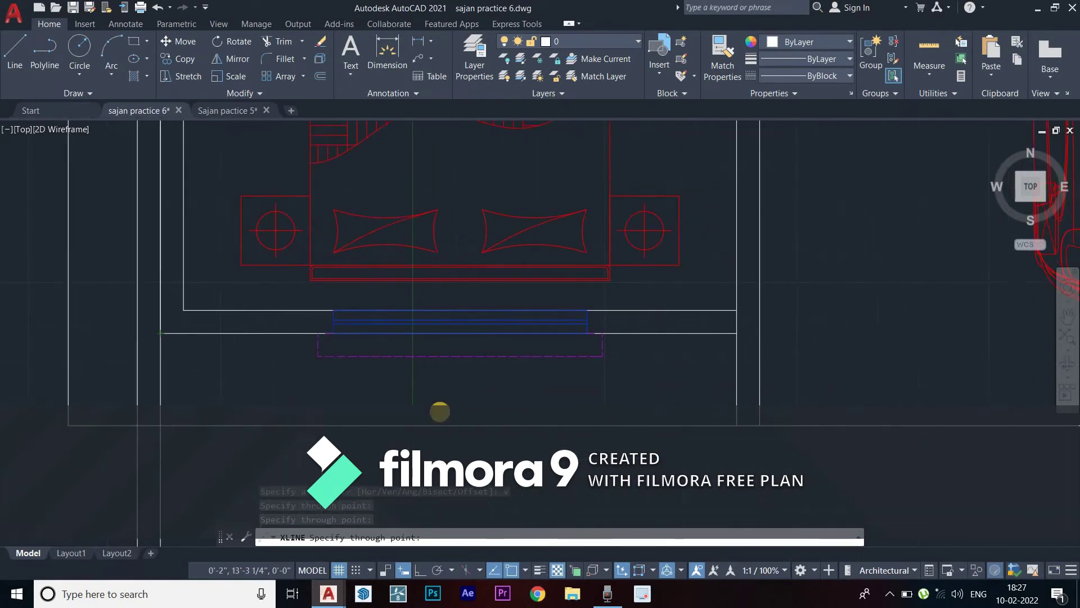
pyautogui.moveTo(336, 386); pyautogui.dragTo(383, 386, button='middle')
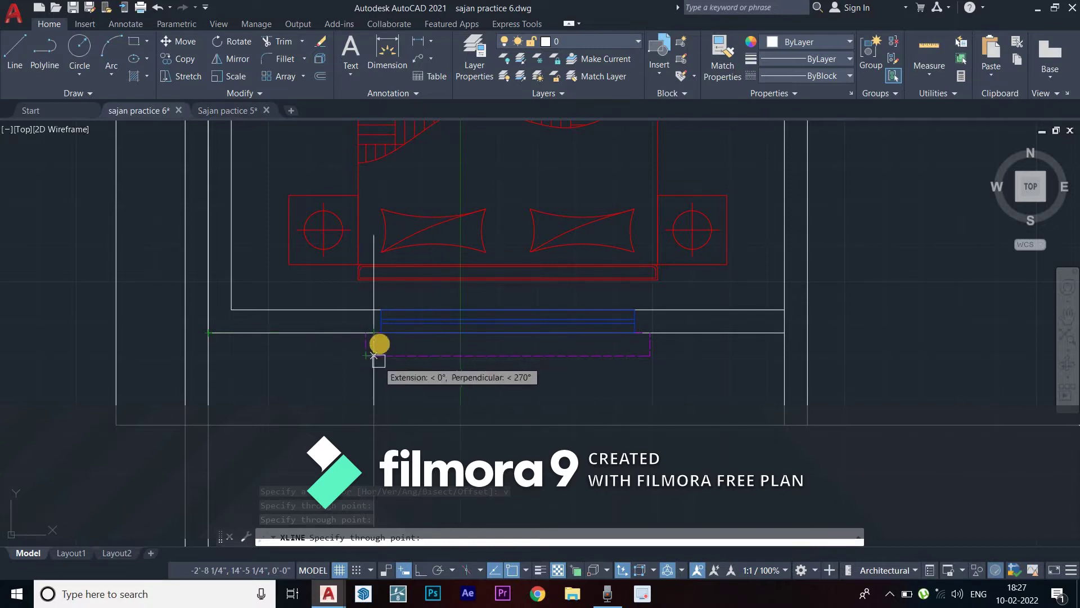
pyautogui.scroll(2, 379, 343)
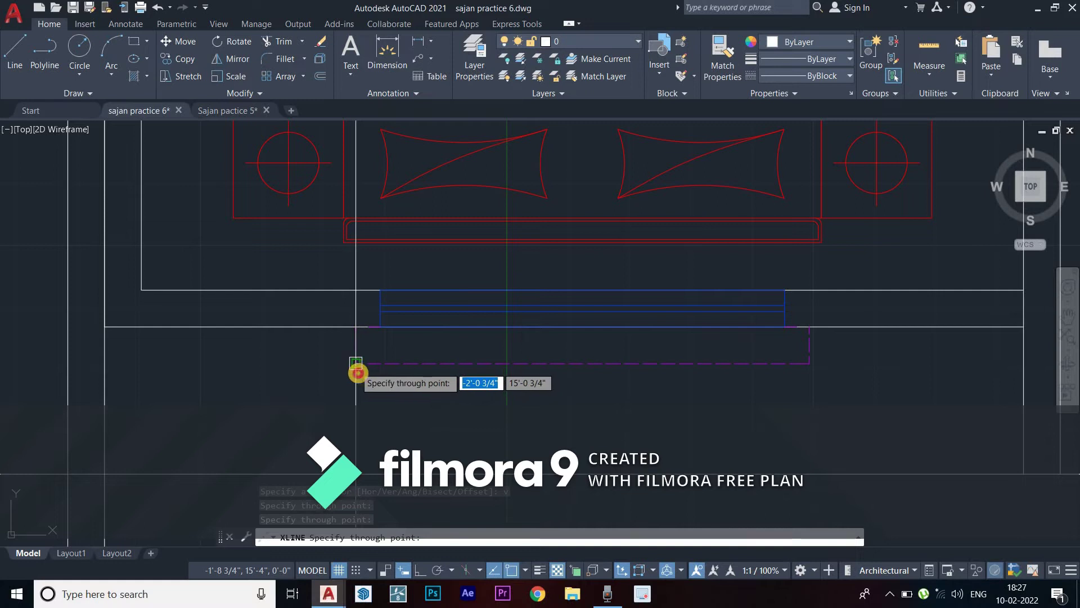
pyautogui.click(356, 369)
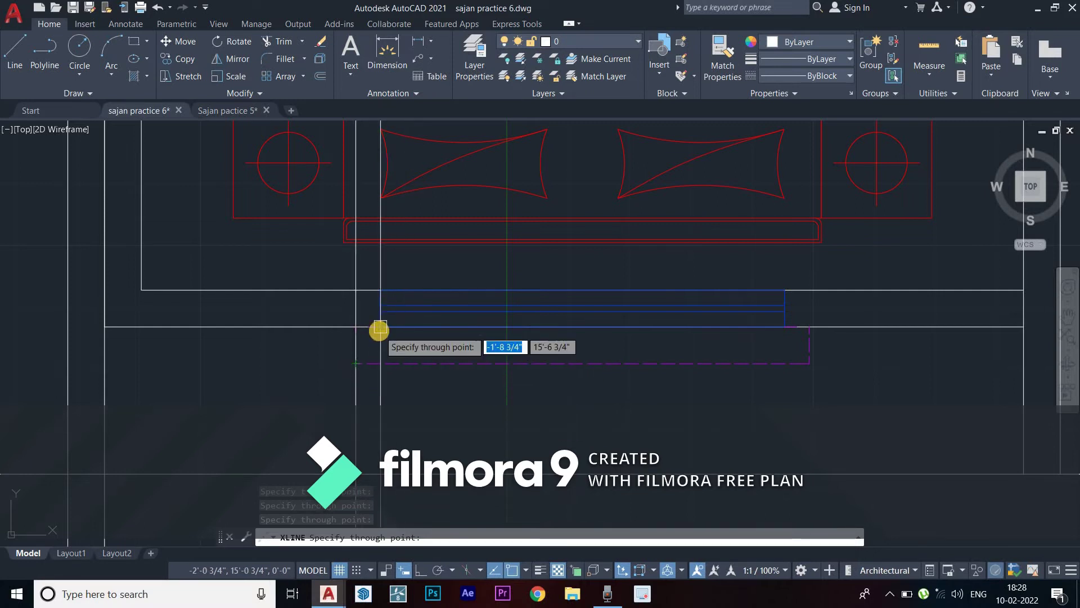
pyautogui.moveTo(430, 386); pyautogui.dragTo(412, 379, button='middle')
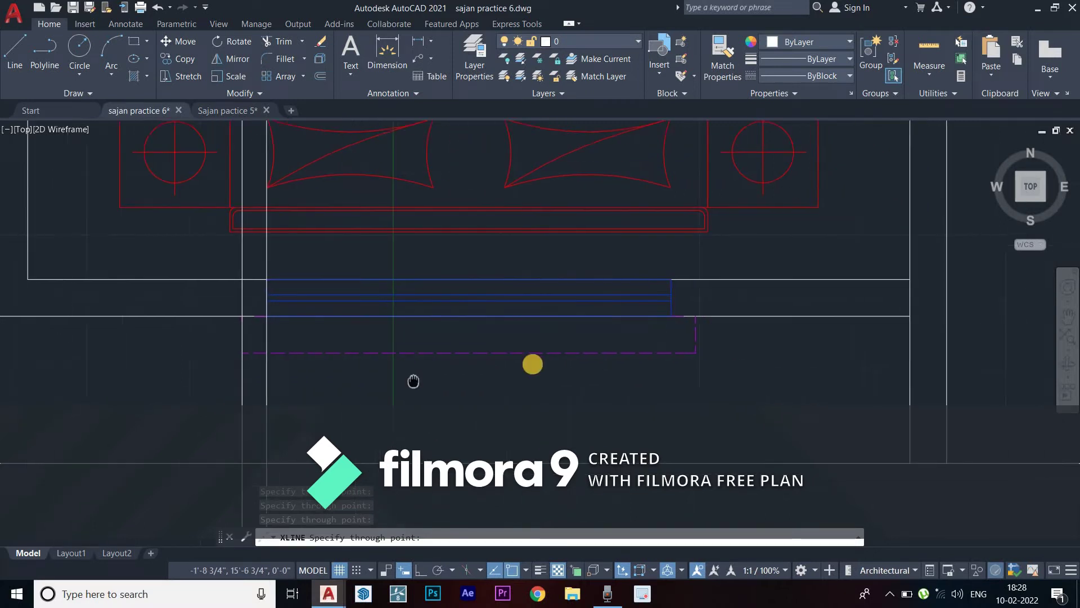
pyautogui.click(652, 314)
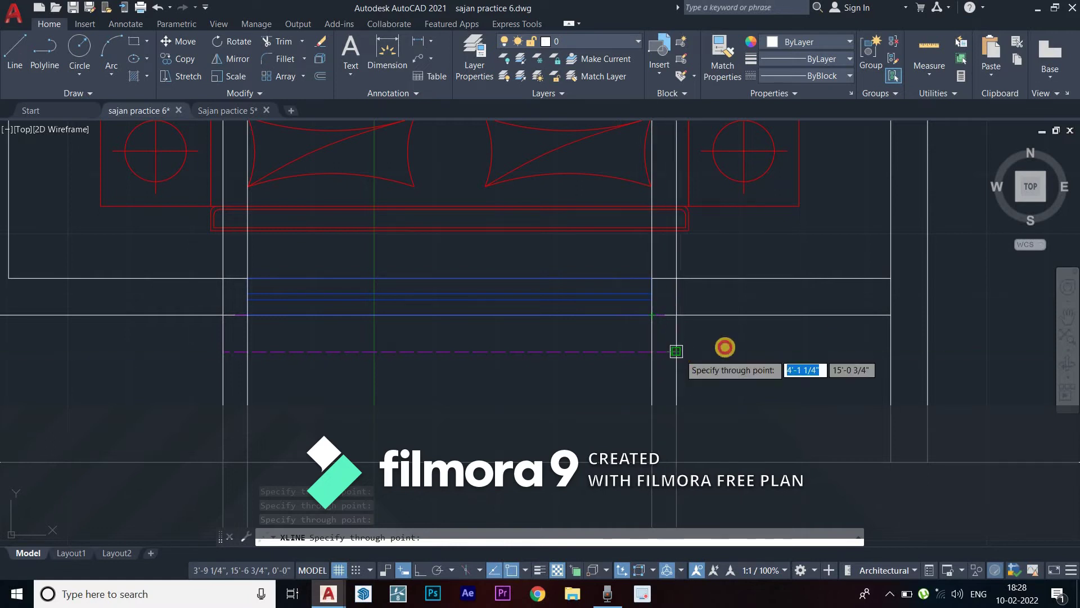
pyautogui.scroll(-5, 676, 352)
pyautogui.scroll(2, 536, 397)
pyautogui.scroll(2, 571, 364)
# Pan around the doorway near the sofa up to the elevation, then finish the construction lines
pyautogui.moveTo(572, 365); pyautogui.dragTo(537, 454, button='middle')
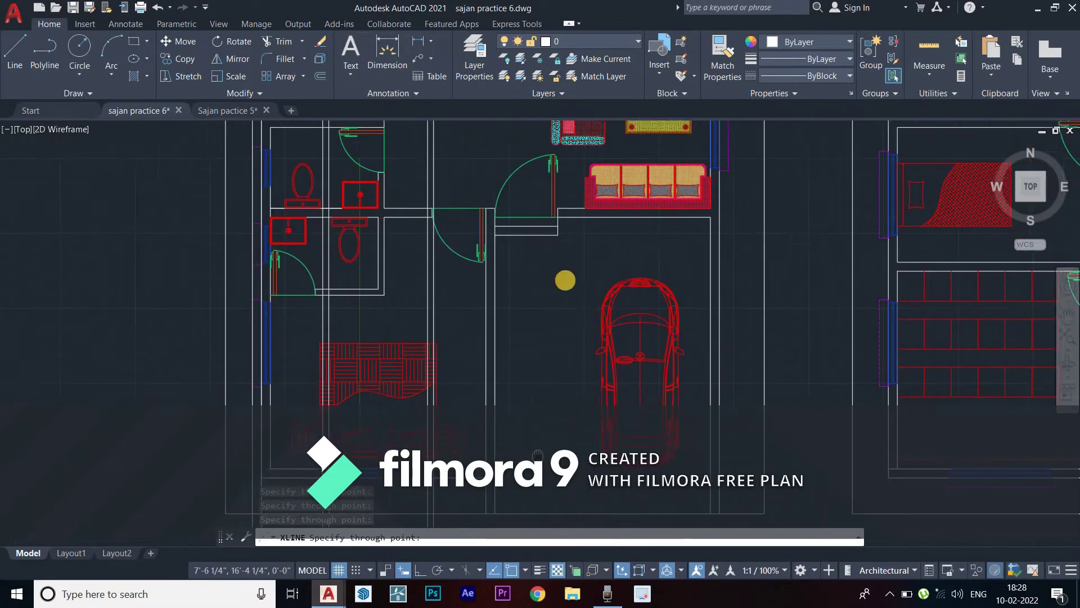
pyautogui.scroll(1, 550, 238)
pyautogui.scroll(1, 547, 251)
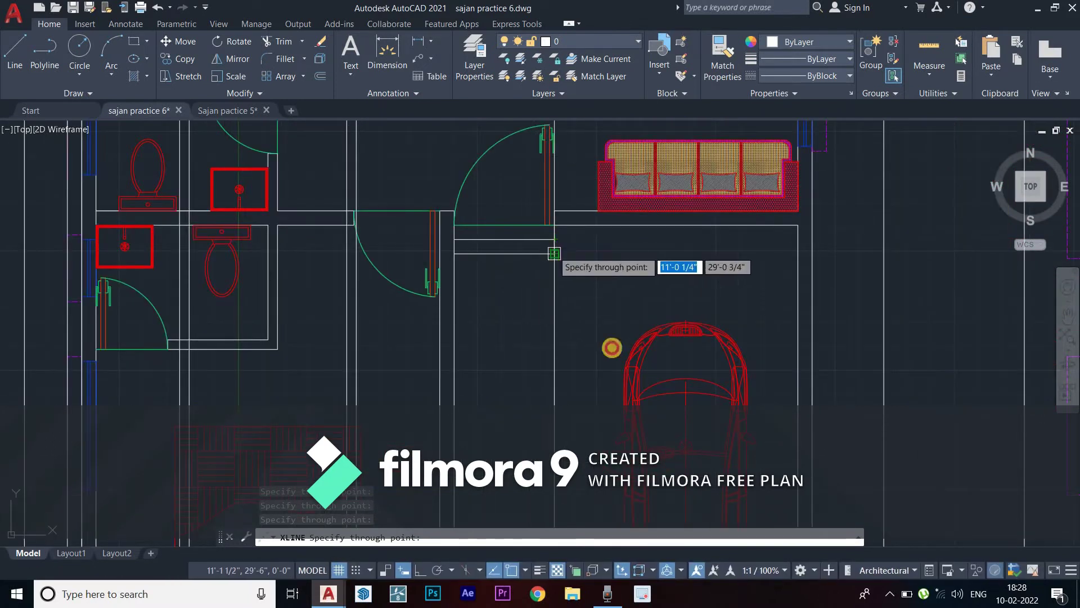
pyautogui.moveTo(615, 349); pyautogui.dragTo(532, 337, button='middle')
pyautogui.scroll(-2, 532, 337)
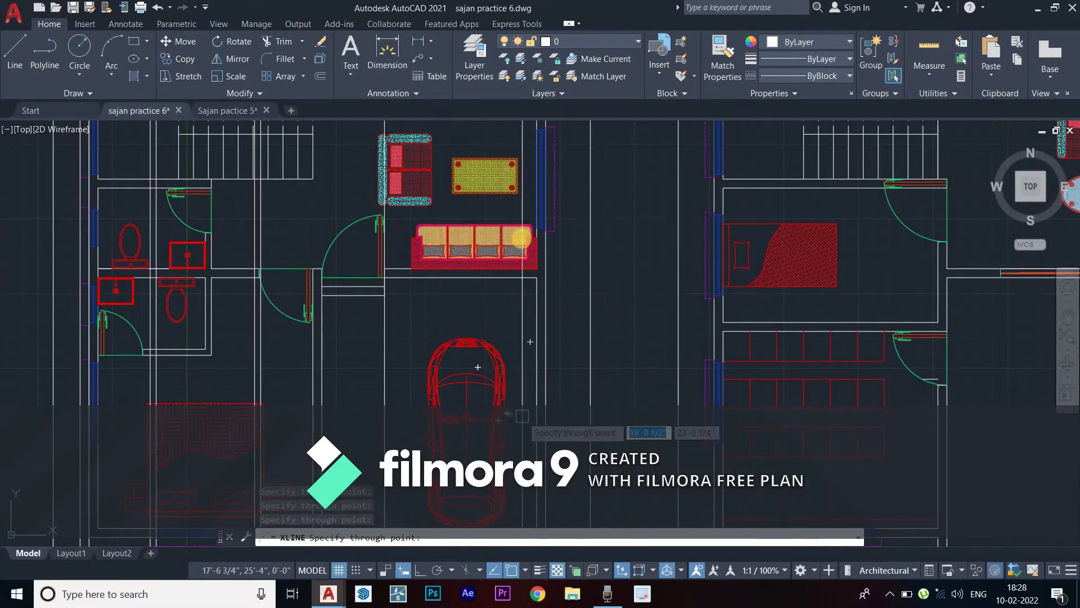
pyautogui.moveTo(522, 416); pyautogui.dragTo(522, 255, button='middle')
pyautogui.moveTo(563, 209); pyautogui.dragTo(570, 314, button='middle')
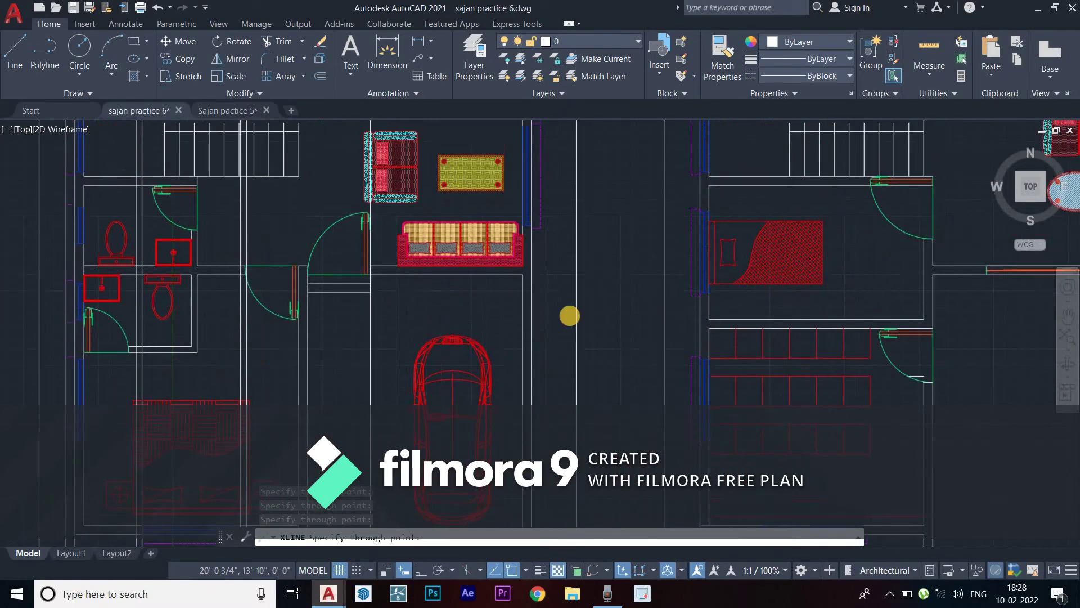
pyautogui.scroll(2, 542, 225)
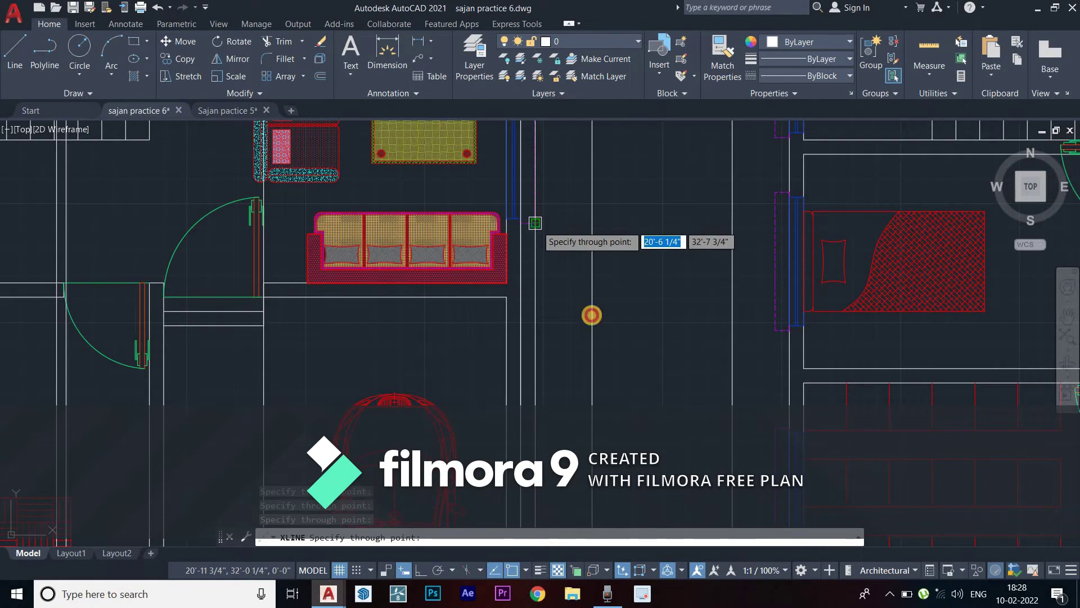
pyautogui.scroll(-2, 592, 314)
pyautogui.scroll(-2, 613, 309)
pyautogui.moveTo(615, 320); pyautogui.dragTo(566, 352, button='middle')
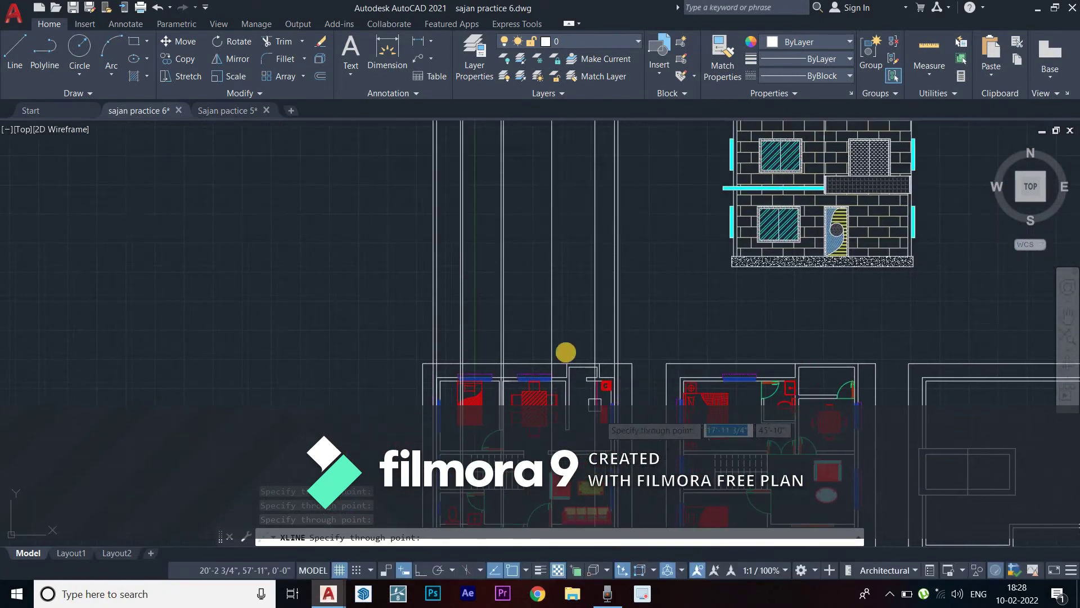
pyautogui.press('Escape')
# Erase the vertical construction lines, then undo to restore them
pyautogui.scroll(-4, 507, 331)
pyautogui.scroll(2, 517, 322)
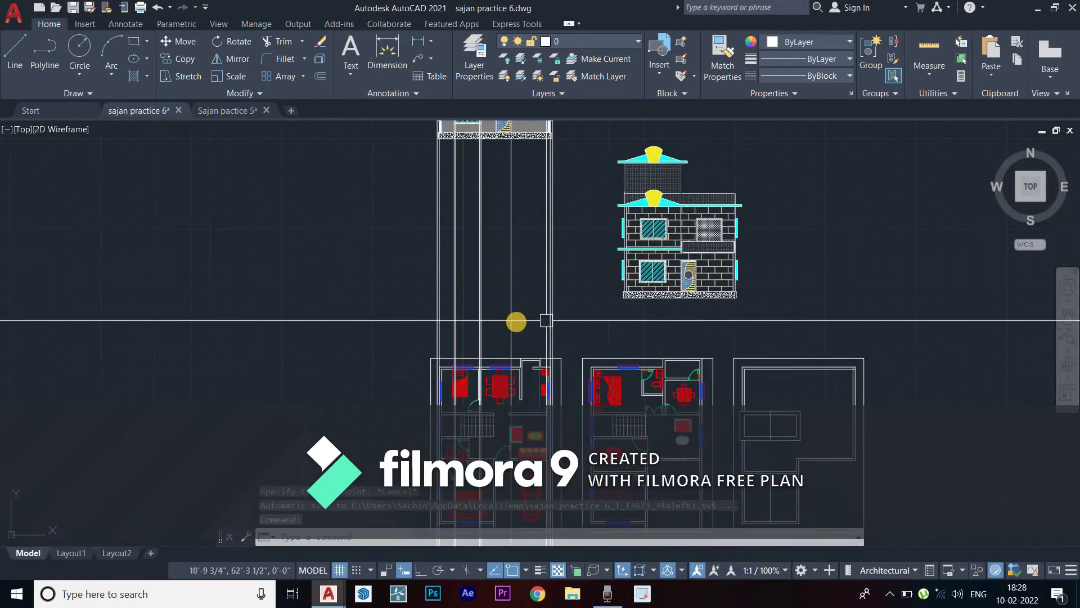
pyautogui.moveTo(581, 319); pyautogui.dragTo(596, 357, button='middle')
pyautogui.click(596, 357)
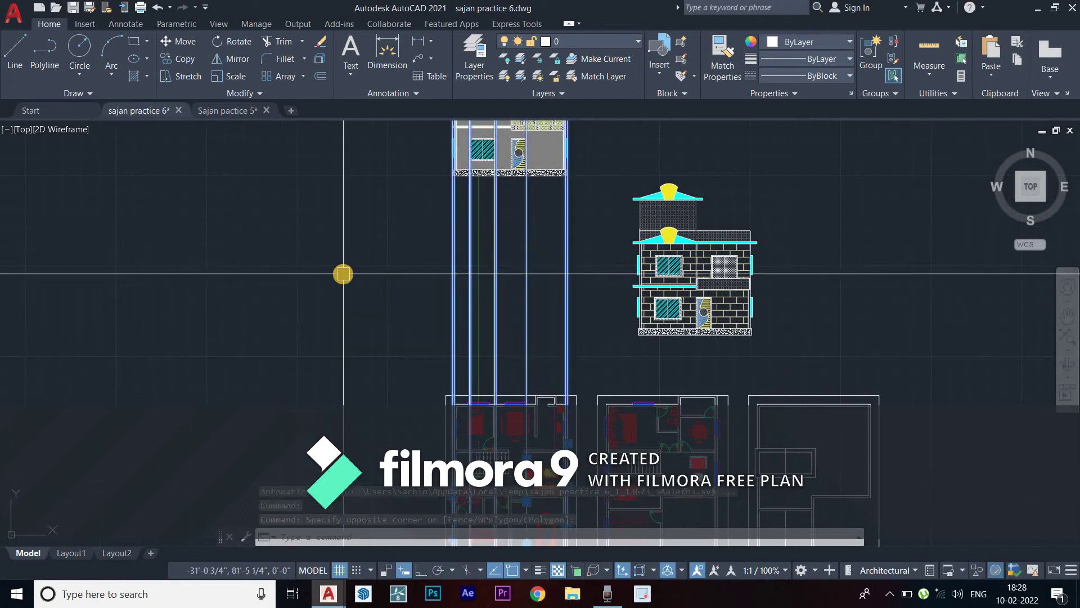
pyautogui.press('Delete')
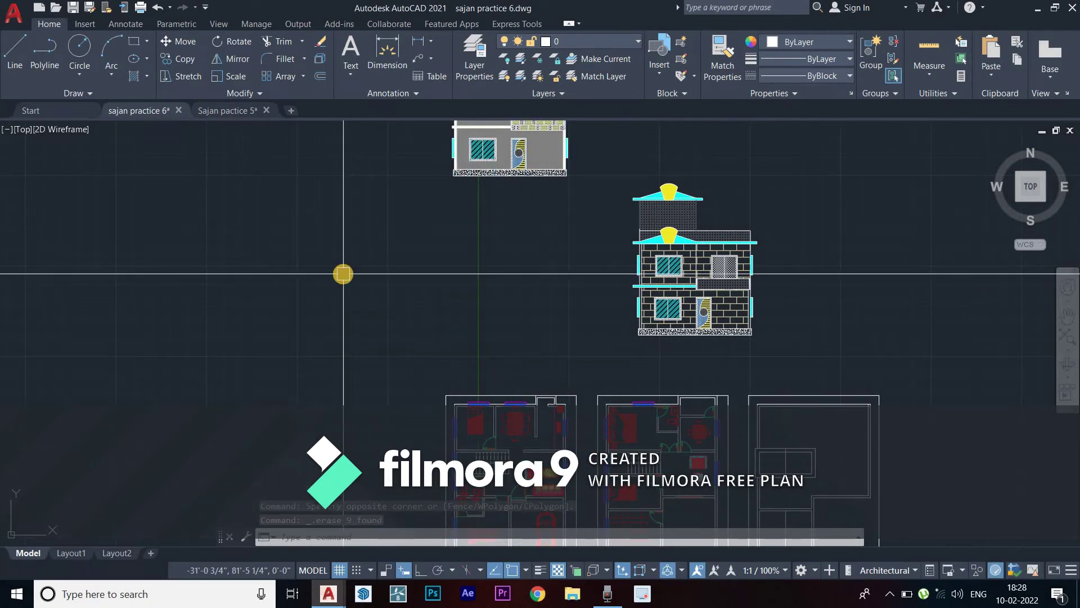
pyautogui.hotkey('ctrl', 'z')
pyautogui.moveTo(540, 313); pyautogui.dragTo(501, 364, button='middle')
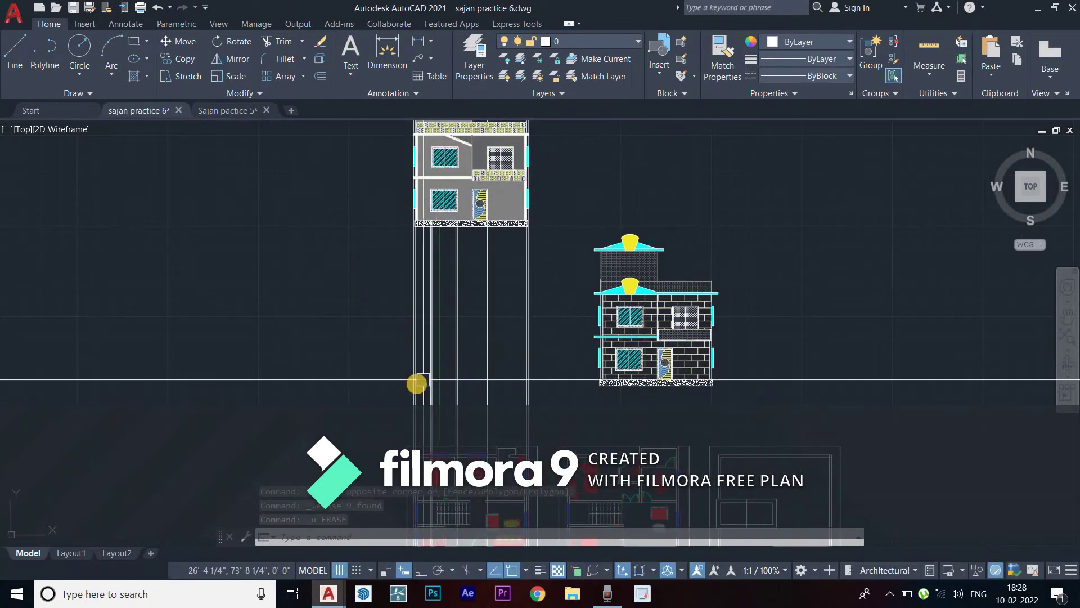
pyautogui.moveTo(417, 384); pyautogui.dragTo(432, 308, button='middle')
pyautogui.press('Escape')
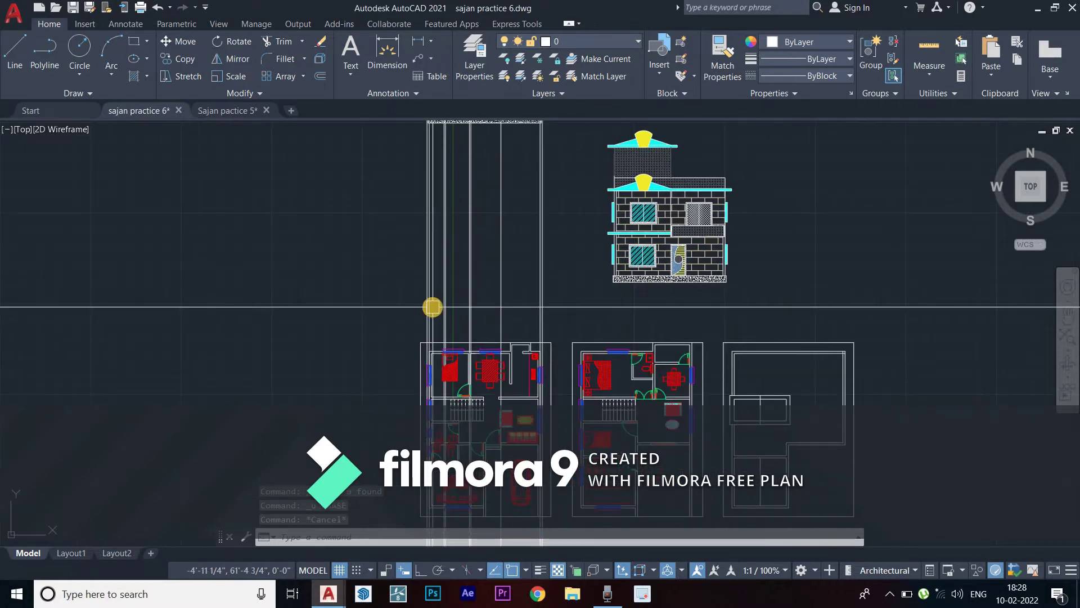
# Start a line left of the plan, turn on Ortho mode, then cancel the line
pyautogui.write('l')
pyautogui.press('Return')
pyautogui.scroll(3, 422, 337)
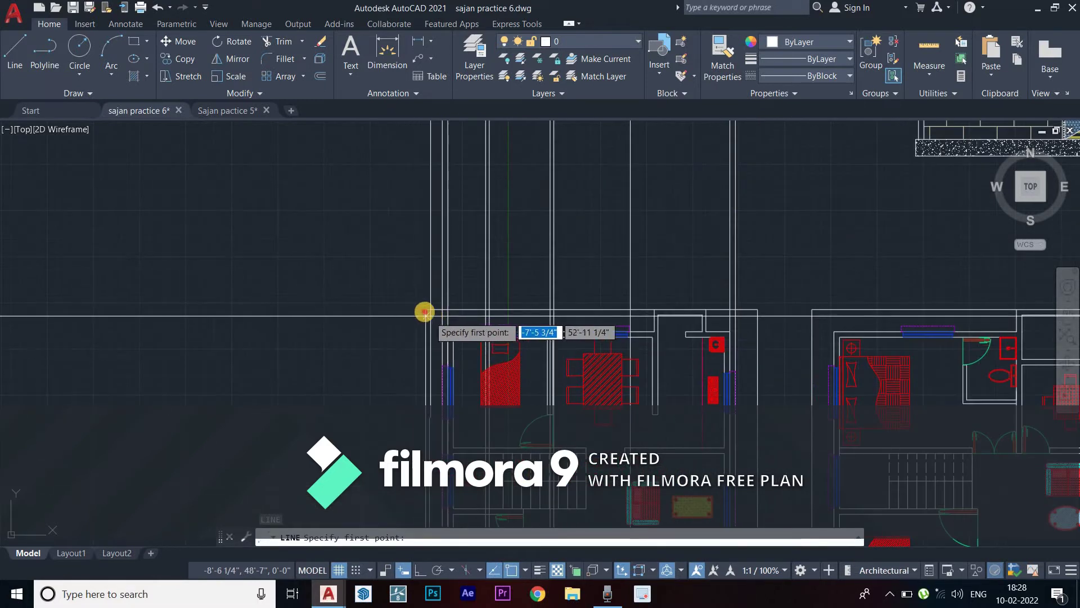
pyautogui.click(397, 326)
pyautogui.moveTo(413, 288); pyautogui.dragTo(417, 104, button='middle')
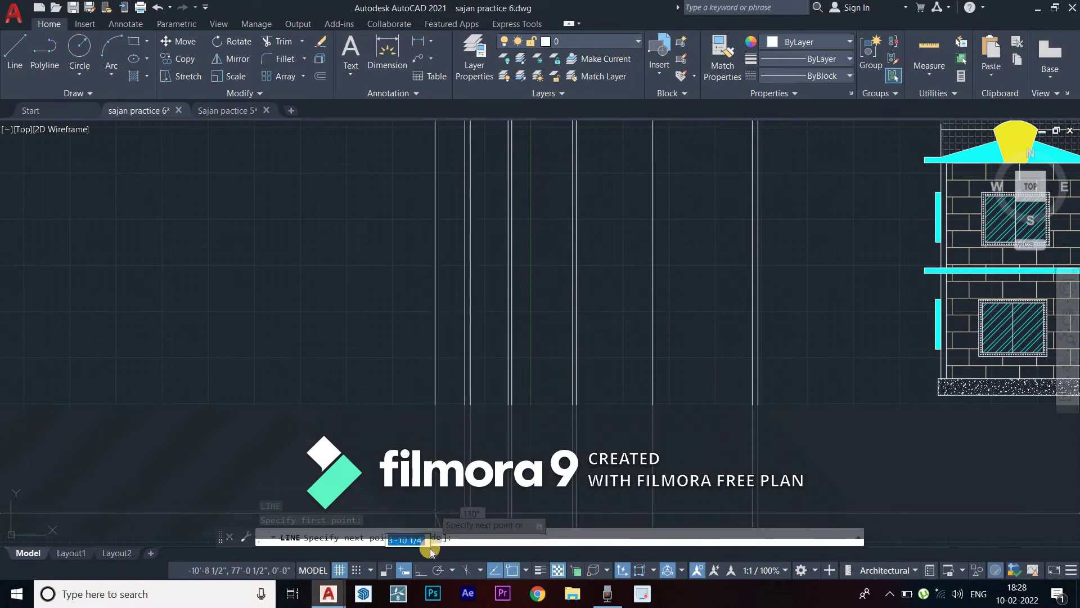
pyautogui.click(419, 564)
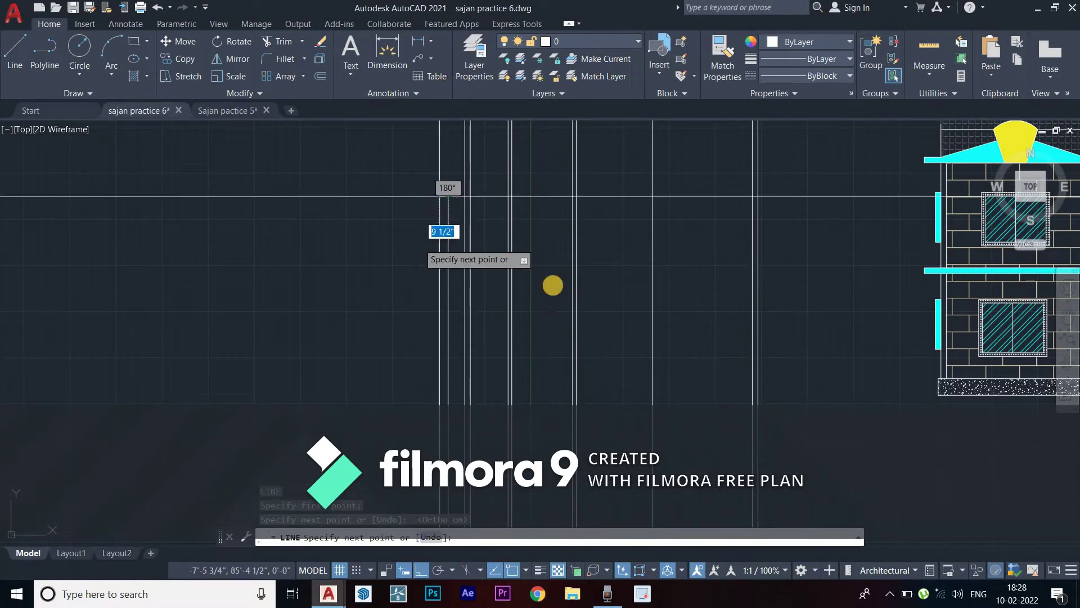
pyautogui.moveTo(552, 285); pyautogui.dragTo(544, 200, button='middle')
pyautogui.press('Escape')
# Erase the stray vertical construction line and pan to both elevations
pyautogui.click(442, 305)
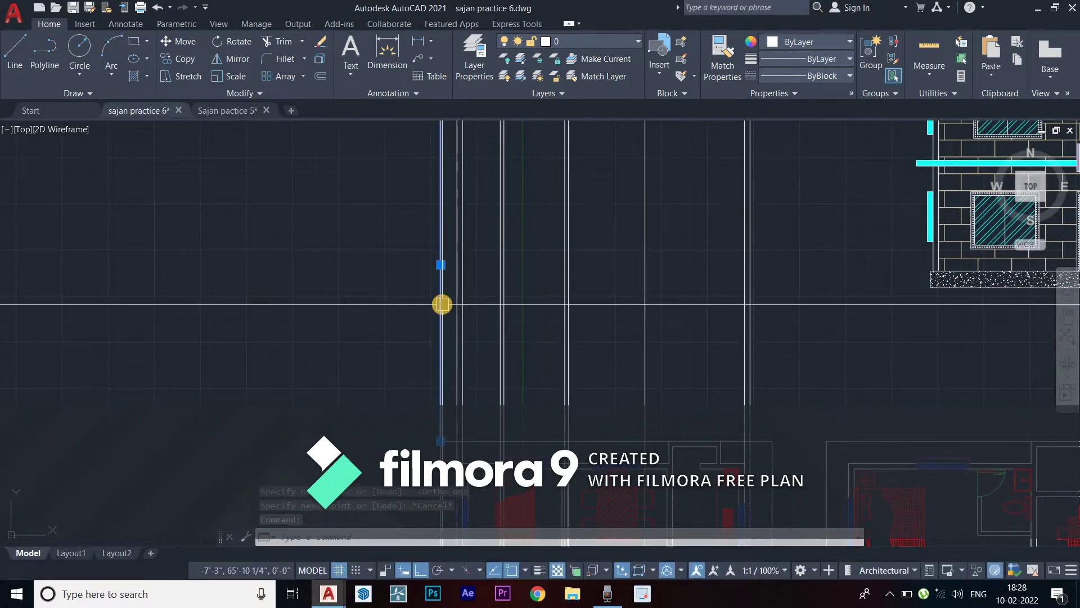
pyautogui.press('Delete')
pyautogui.scroll(-4, 506, 337)
pyautogui.scroll(2, 523, 193)
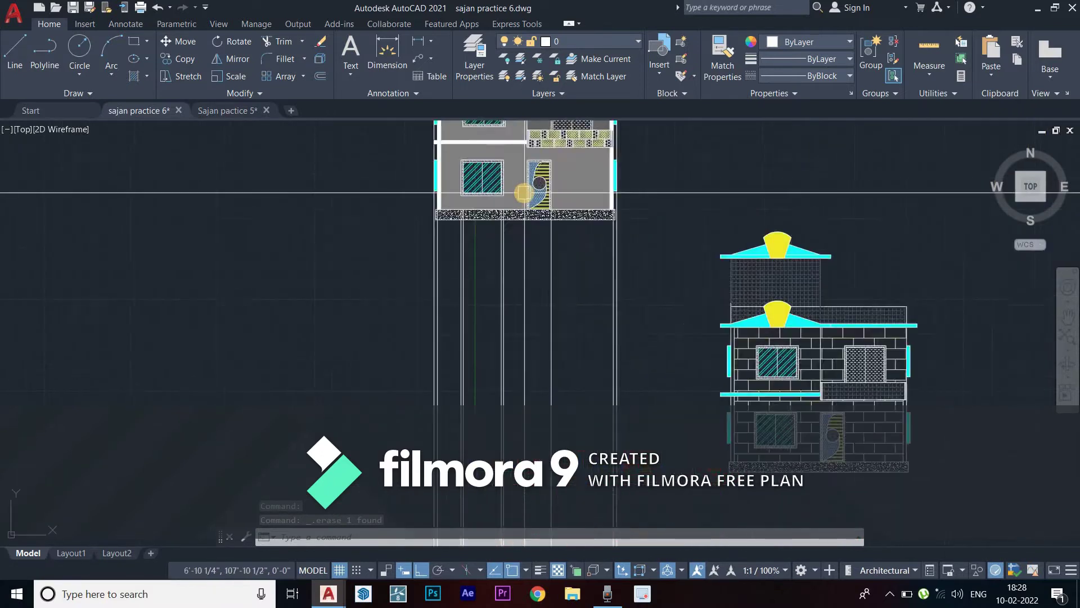
pyautogui.scroll(-2, 521, 236)
pyautogui.press('Escape')
pyautogui.moveTo(515, 302)
pyautogui.mouseDown(button='middle')
pyautogui.moveTo(505, 316)
pyautogui.moveTo(504, 269)
pyautogui.mouseUp(button='middle')
# Draw a horizontal ground line below the elevation across the projection lines
pyautogui.write('l')
pyautogui.press('Return')
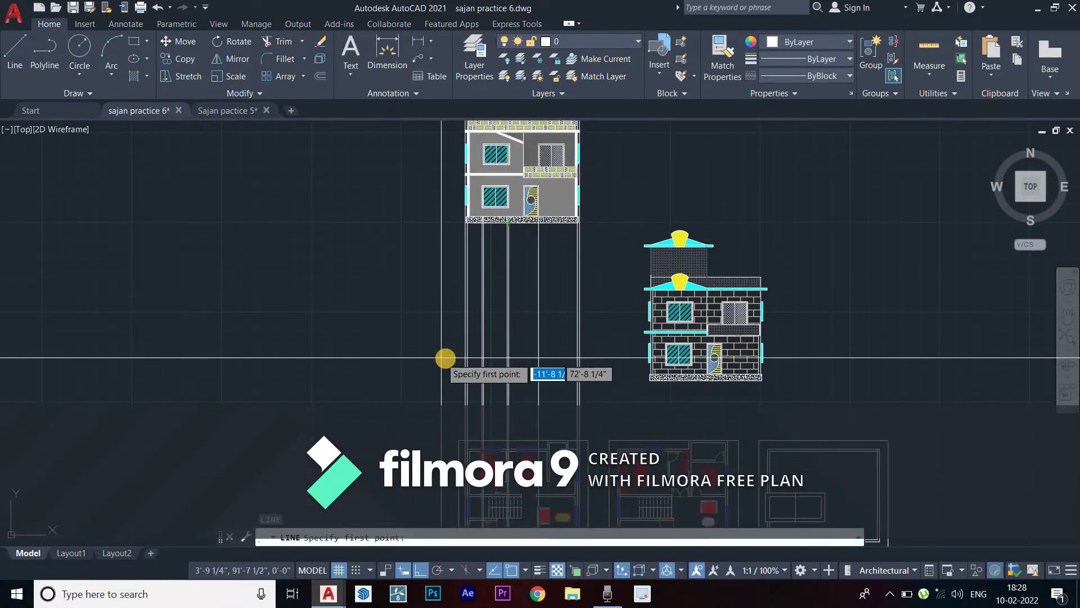
pyautogui.click(451, 359)
pyautogui.click(615, 361)
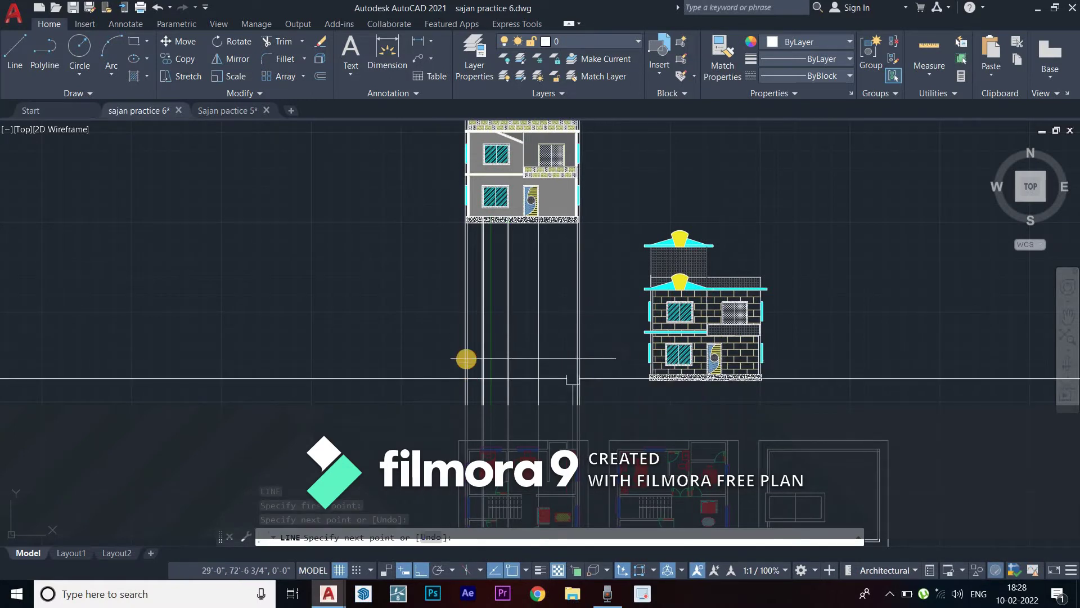
pyautogui.press('Escape')
pyautogui.scroll(4, 466, 357)
# Trim off the horizontal line's left end and centre the building elevation
pyautogui.write('tr')
pyautogui.press('Return')
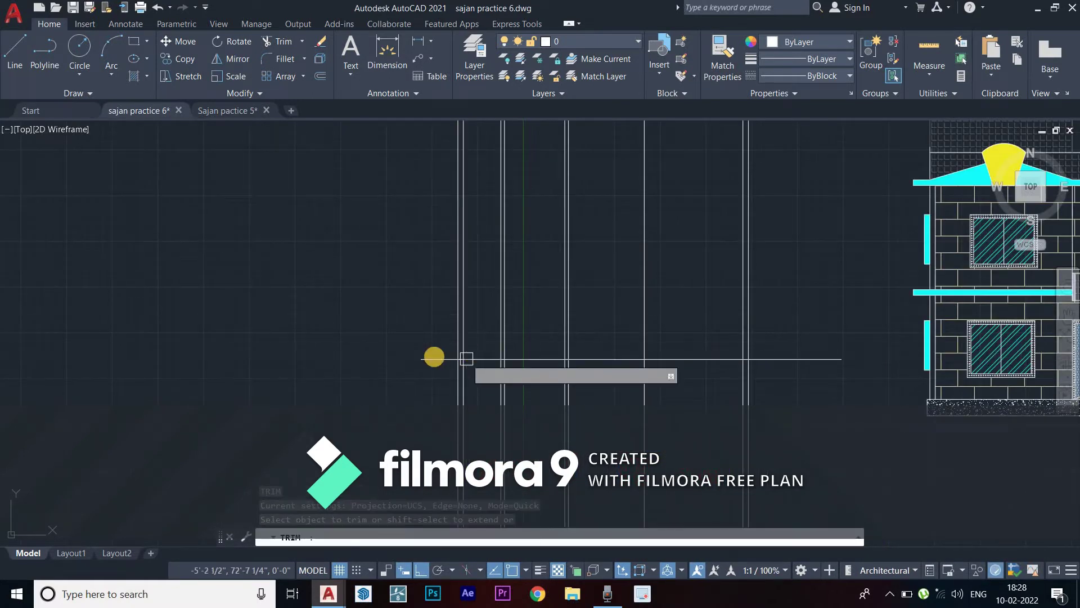
pyautogui.click(436, 358)
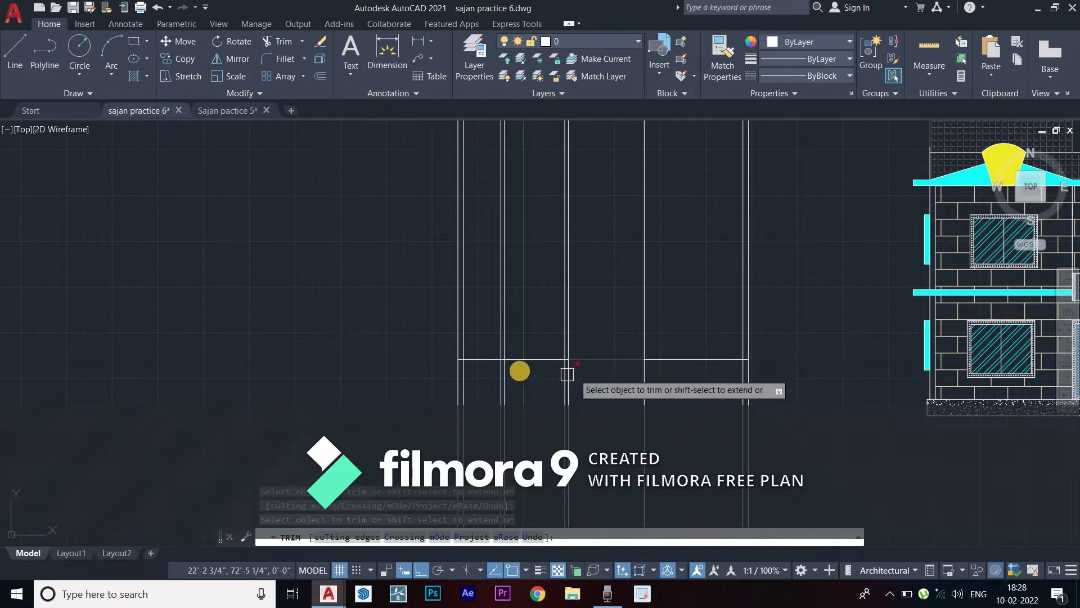
pyautogui.press('Escape')
pyautogui.scroll(-5, 518, 368)
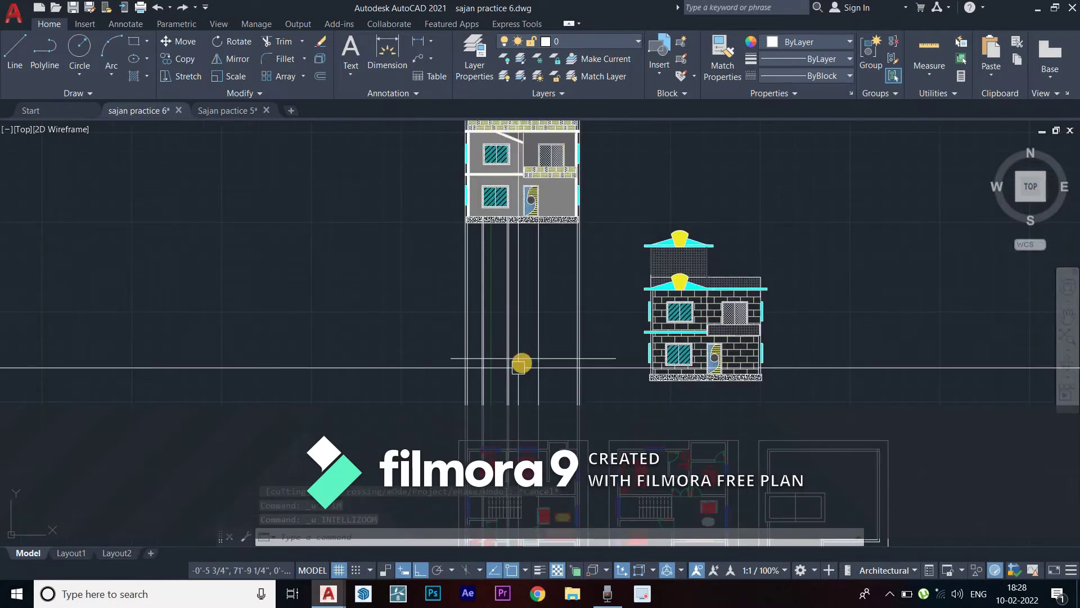
pyautogui.scroll(5, 540, 342)
pyautogui.moveTo(540, 343); pyautogui.dragTo(517, 425, button='middle')
# Offset the horizontal ground line 1'6" downward to create a parallel copy
pyautogui.scroll(-3, 492, 355)
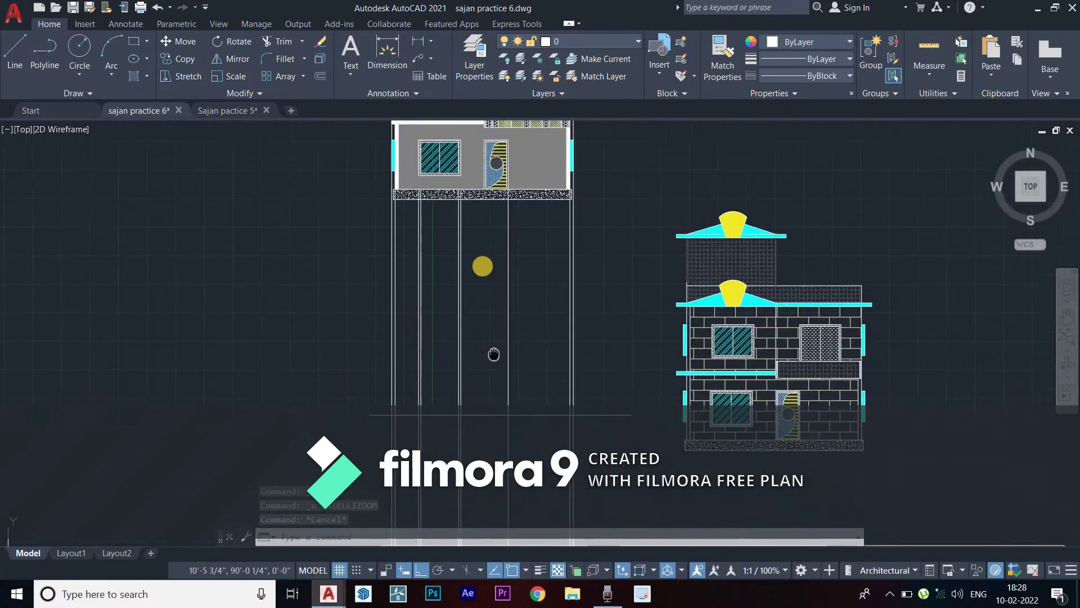
pyautogui.scroll(4, 484, 236)
pyautogui.scroll(2, 508, 233)
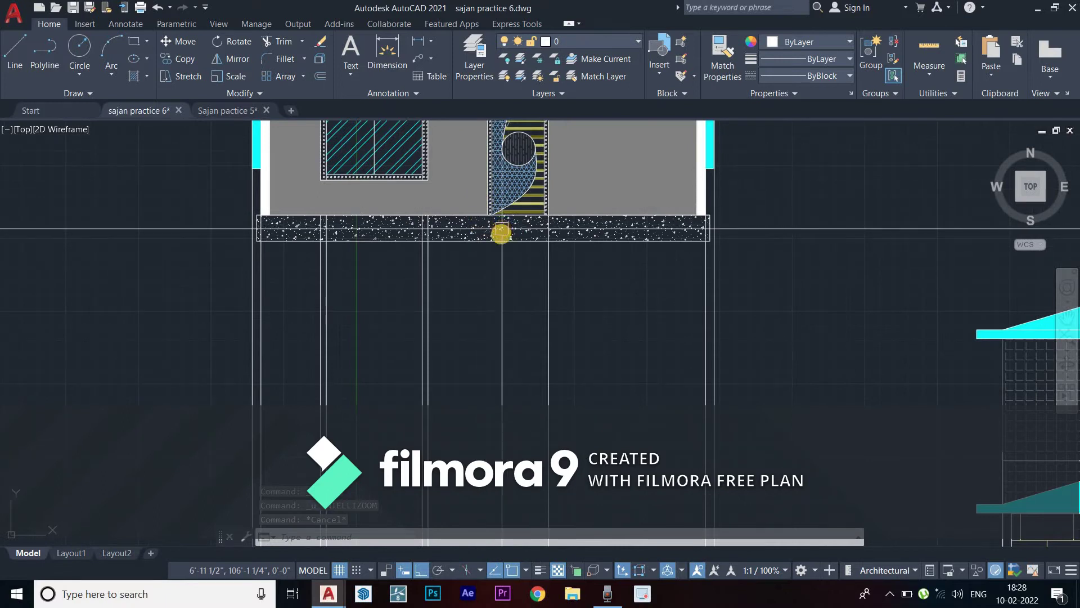
pyautogui.scroll(-5, 499, 234)
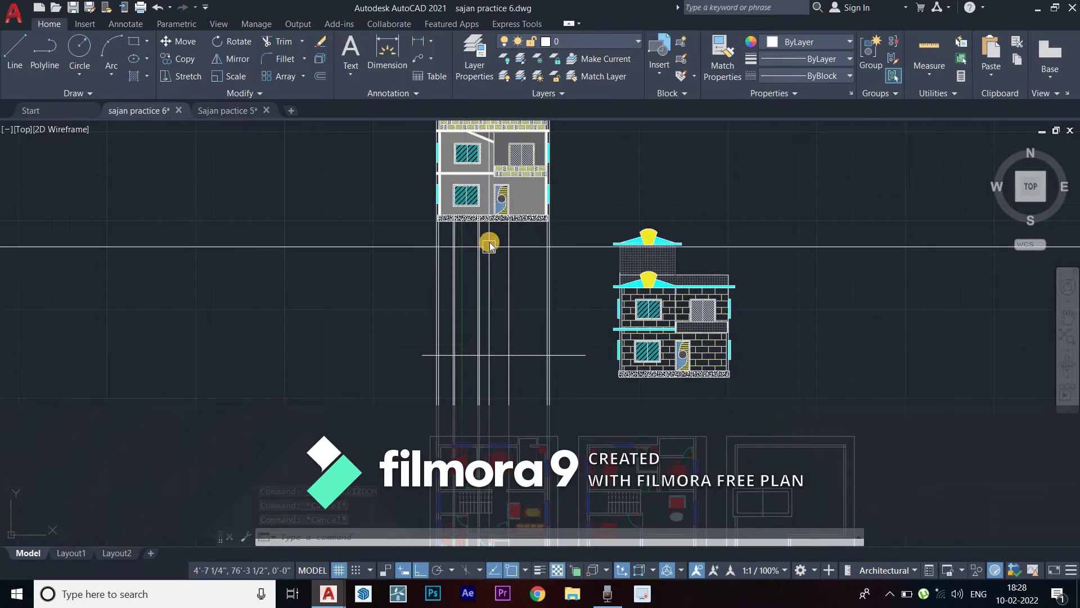
pyautogui.write('o')
pyautogui.press('Return')
pyautogui.write('1\'6"')
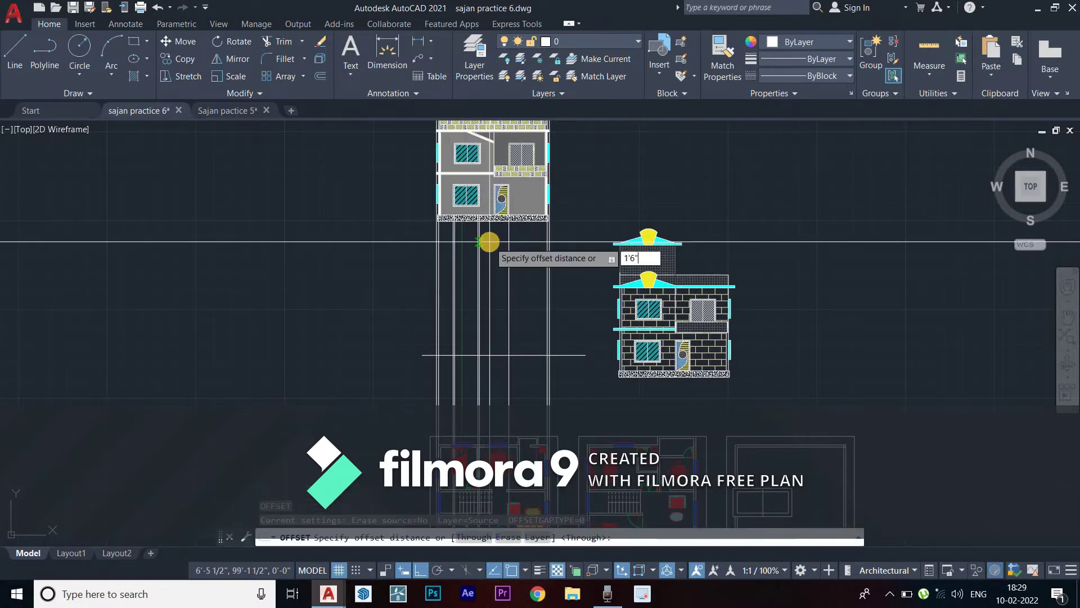
pyautogui.press('Return')
pyautogui.click(459, 355)
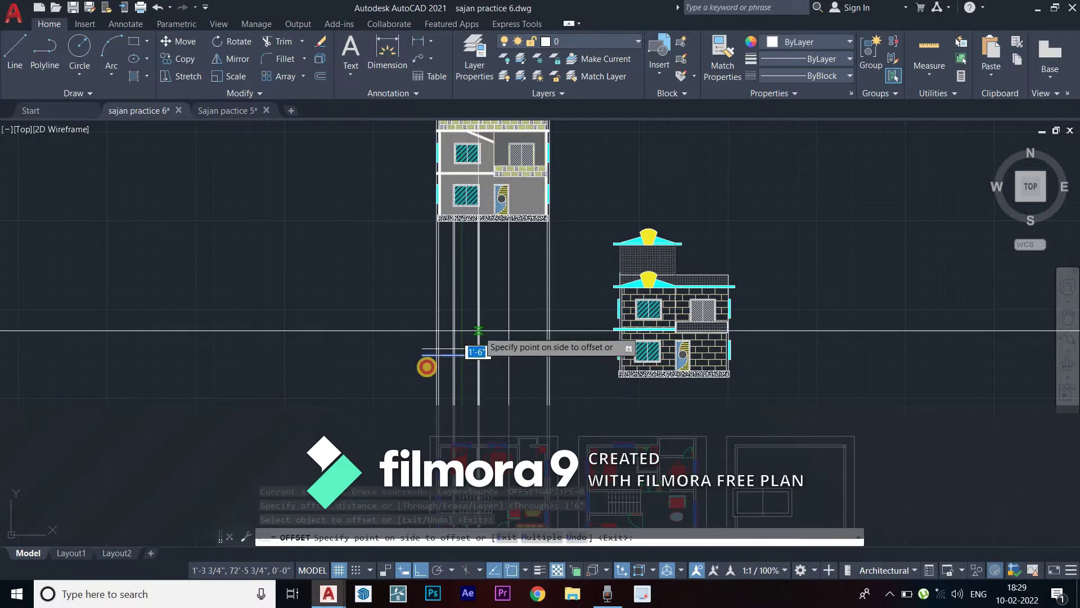
pyautogui.click(420, 377)
pyautogui.scroll(2, 506, 338)
pyautogui.press('Escape')
pyautogui.scroll(-2, 489, 349)
pyautogui.scroll(2, 475, 244)
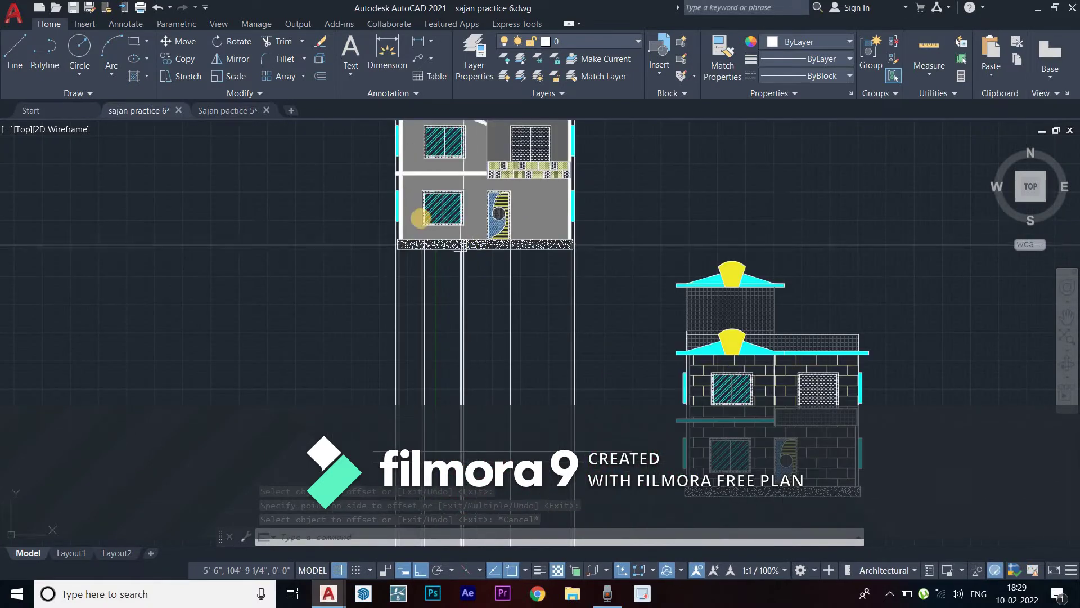
pyautogui.moveTo(422, 217); pyautogui.dragTo(420, 252, button='middle')
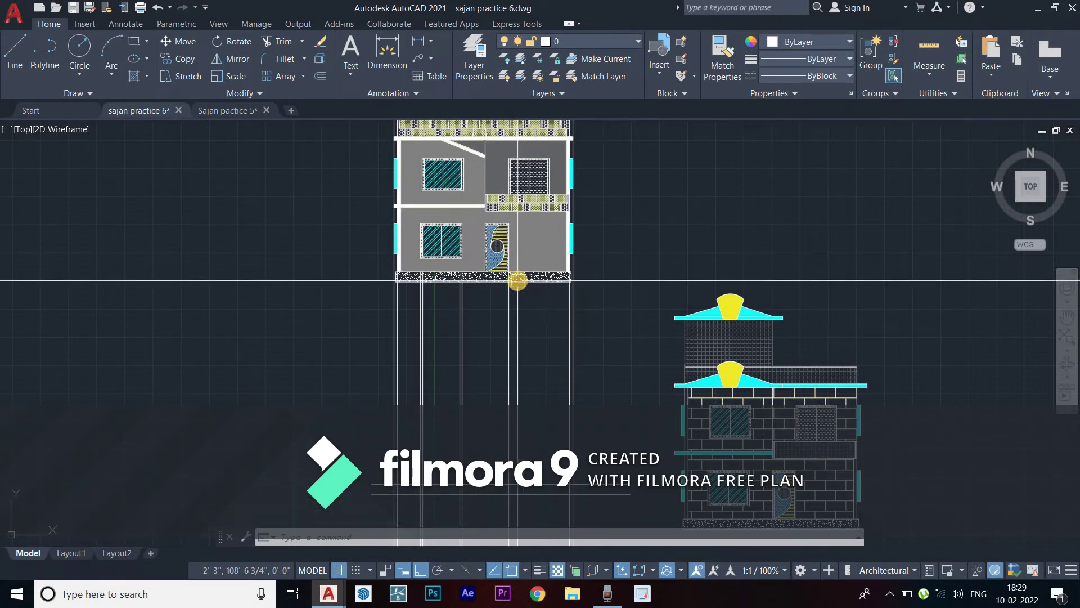
pyautogui.scroll(-3, 515, 281)
pyautogui.scroll(2, 513, 282)
pyautogui.scroll(1, 512, 283)
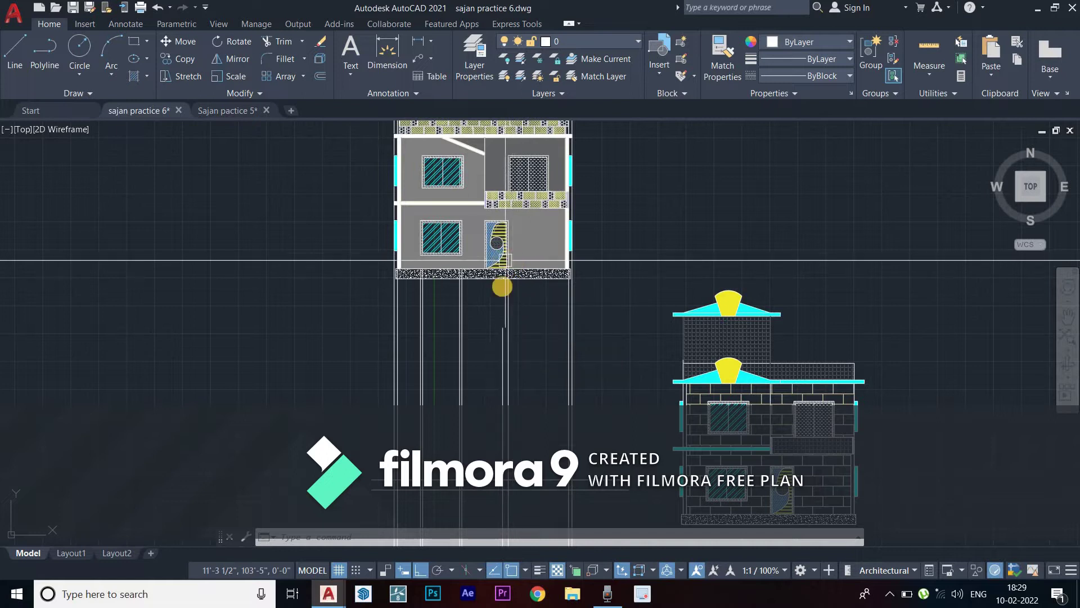
pyautogui.scroll(-4, 514, 301)
pyautogui.moveTo(514, 304); pyautogui.dragTo(507, 230, button='middle')
pyautogui.scroll(6, 484, 282)
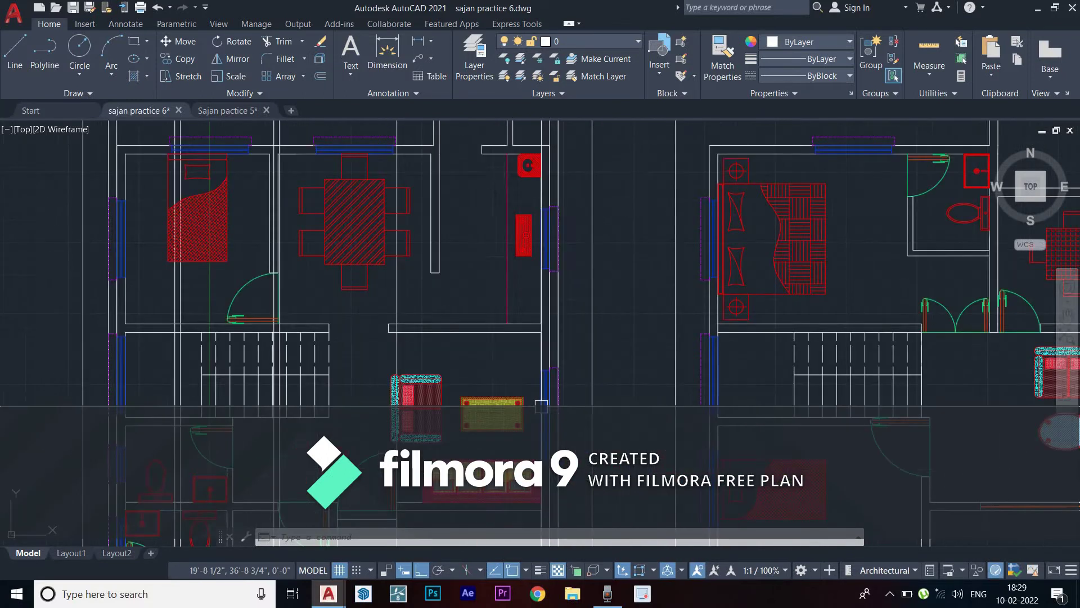
pyautogui.scroll(2, 460, 313)
pyautogui.scroll(-2, 460, 313)
pyautogui.scroll(-2, 499, 188)
pyautogui.moveTo(506, 68); pyautogui.dragTo(508, 236, button='middle')
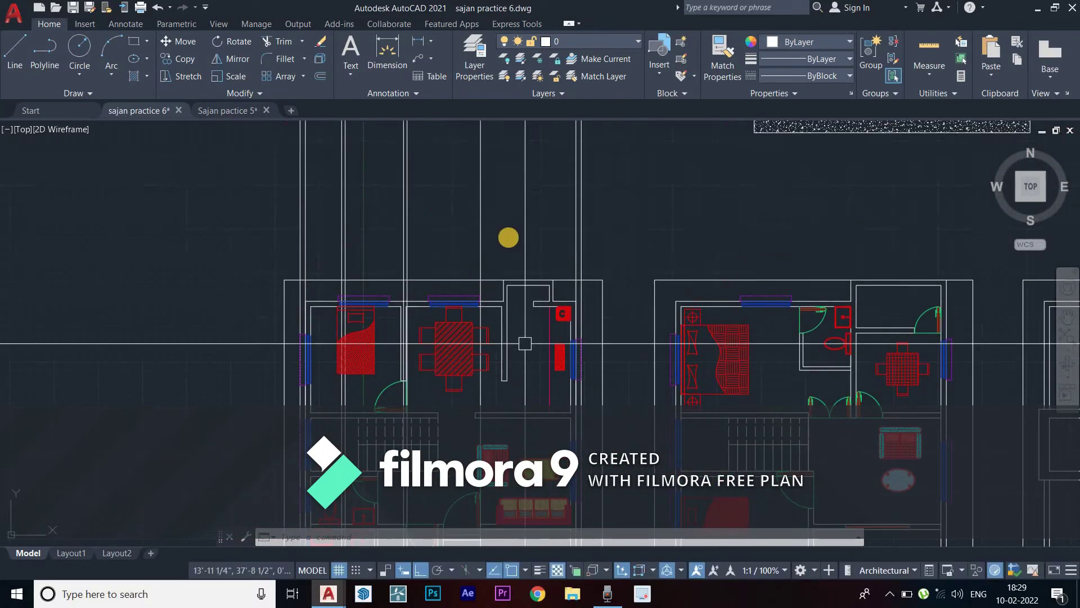
pyautogui.scroll(2, 479, 255)
pyautogui.scroll(3, 487, 225)
pyautogui.scroll(2, 476, 299)
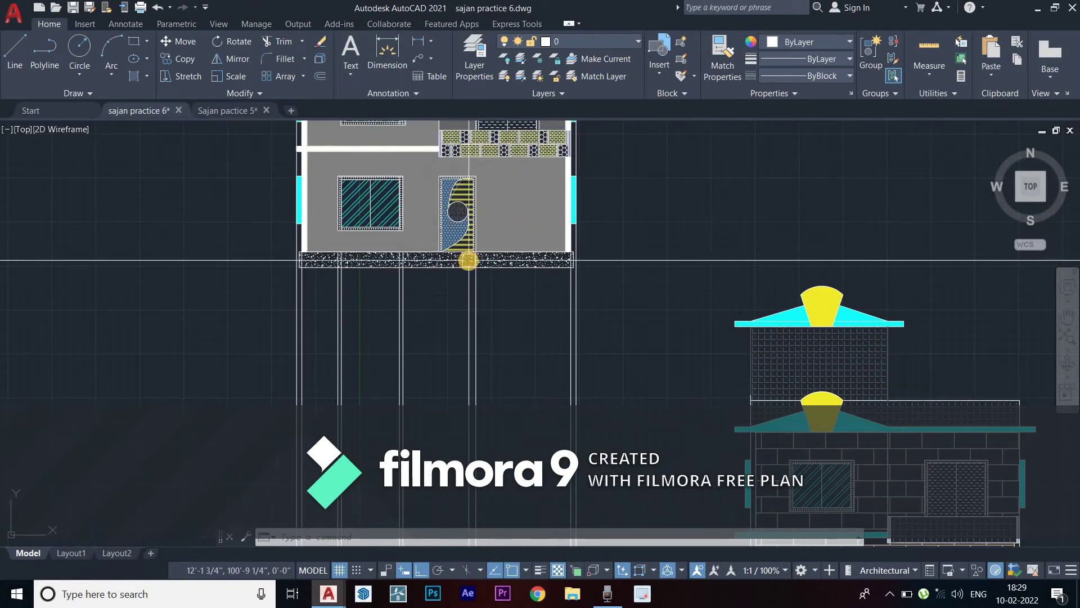
pyautogui.scroll(-3, 469, 281)
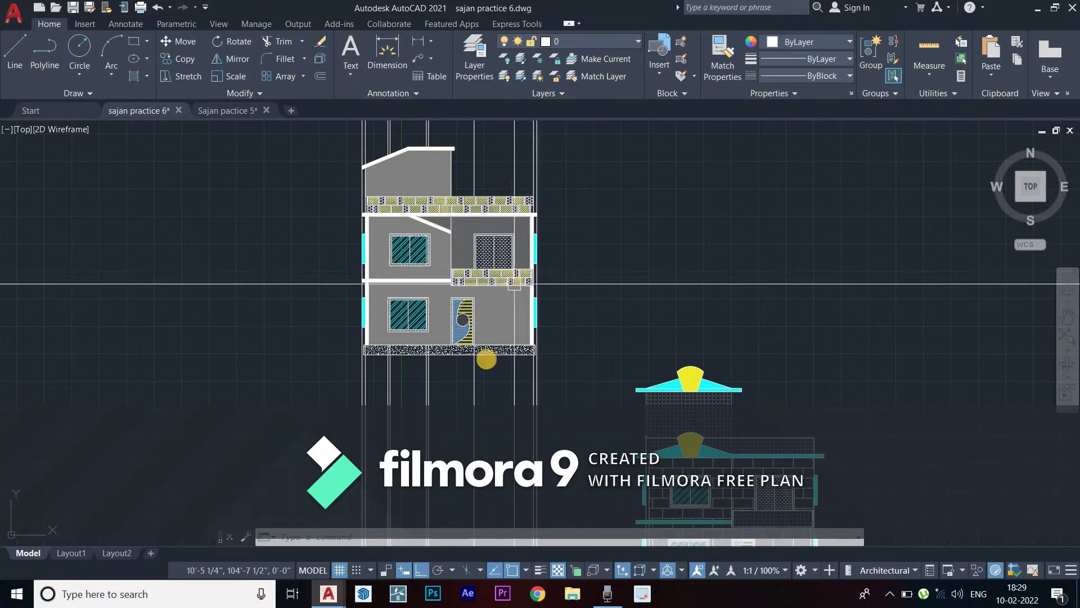
pyautogui.rightClick(518, 306)
pyautogui.click(498, 350)
pyautogui.scroll(-5, 543, 204)
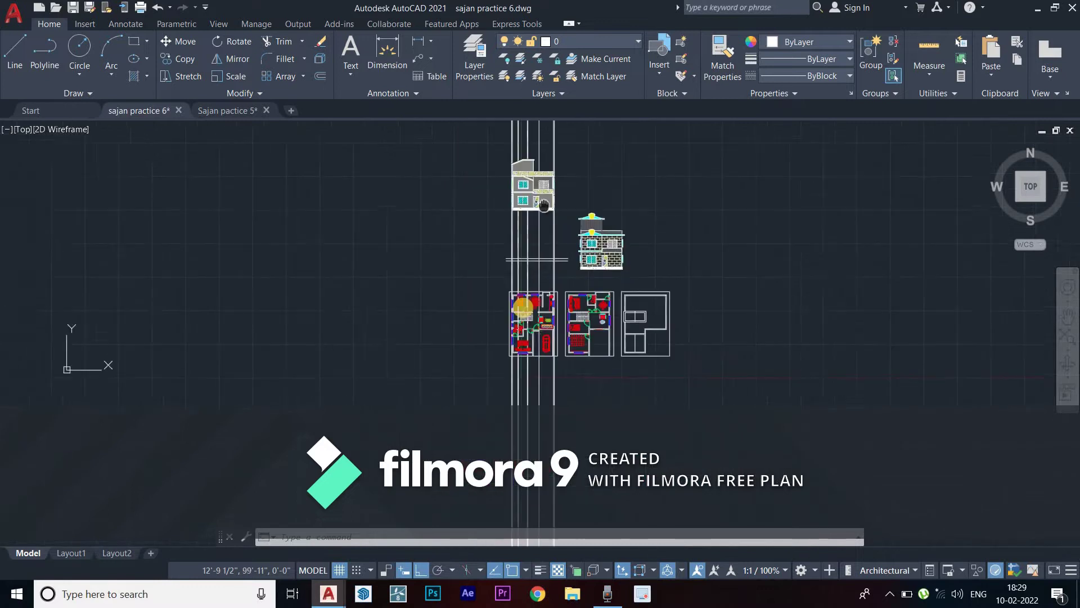
pyautogui.scroll(2, 529, 310)
pyautogui.scroll(2, 537, 318)
pyautogui.scroll(4, 545, 325)
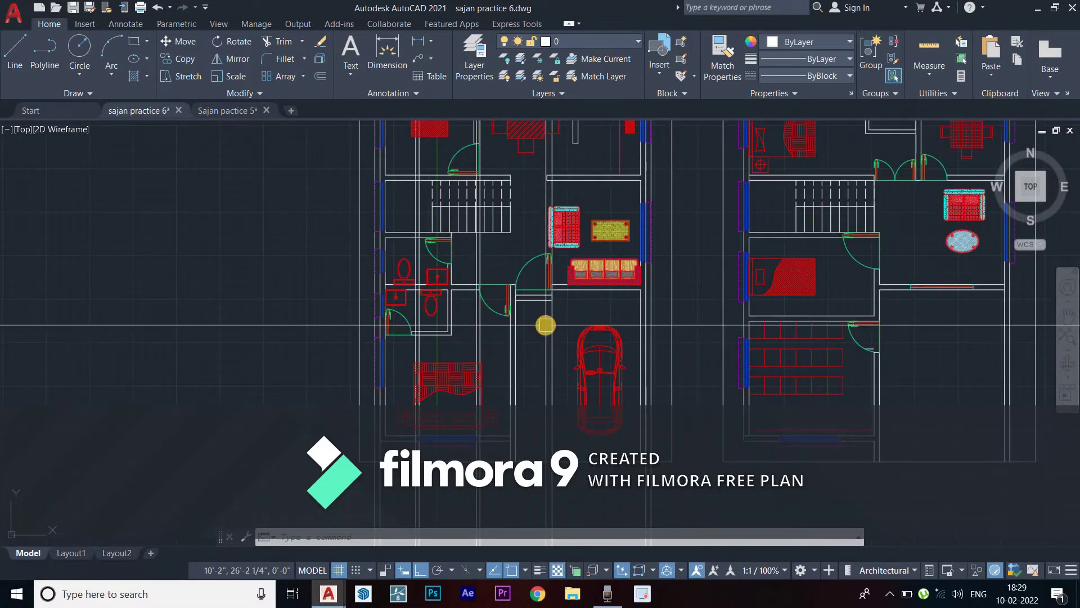
pyautogui.scroll(-6, 545, 324)
pyautogui.scroll(1, 530, 242)
pyautogui.scroll(2, 495, 344)
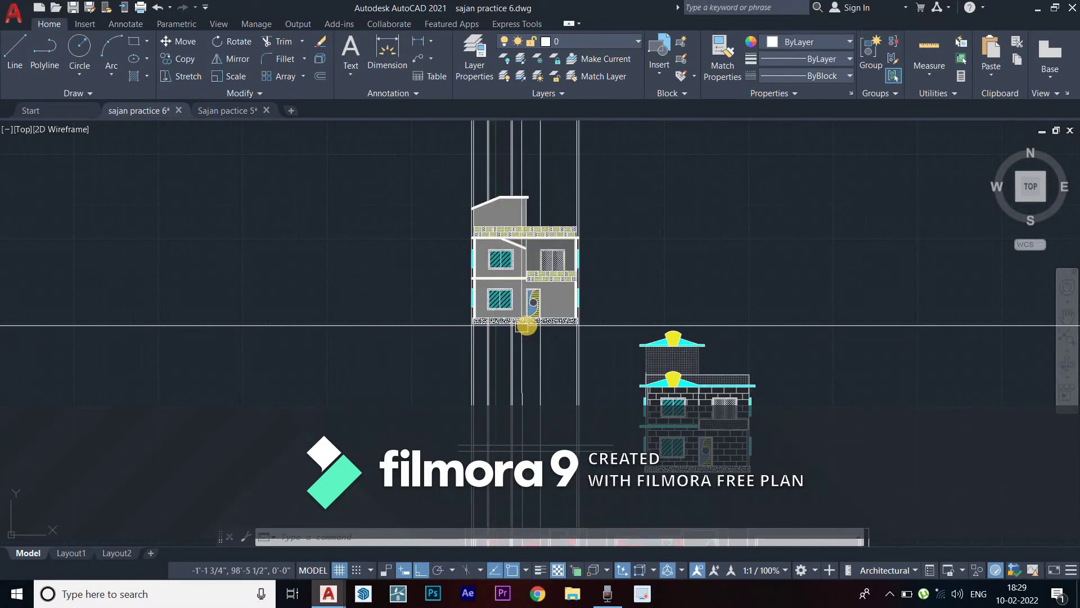
pyautogui.scroll(4, 526, 316)
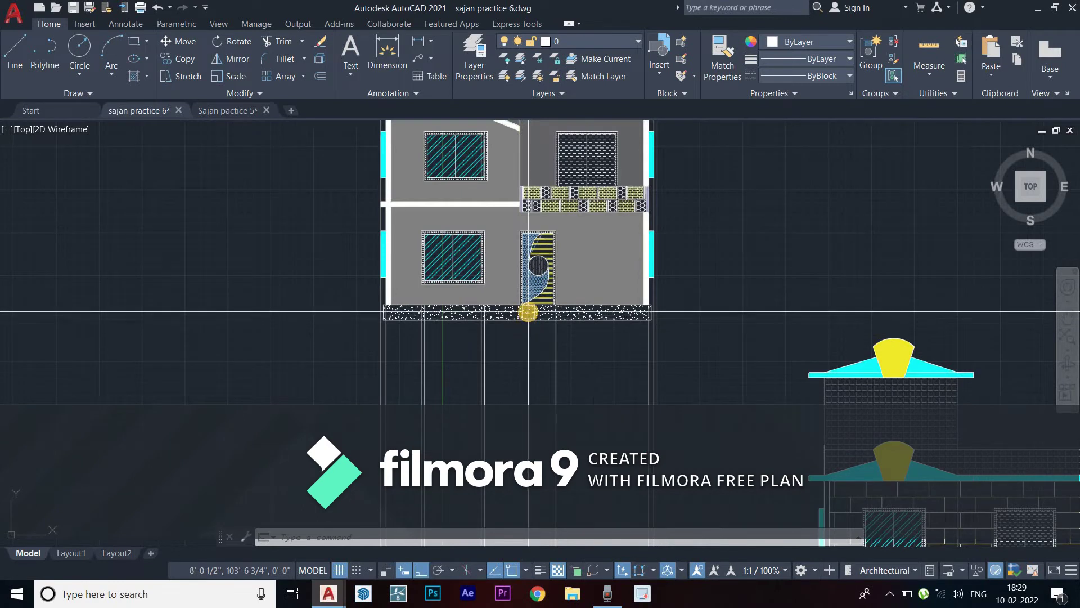
pyautogui.scroll(2, 534, 309)
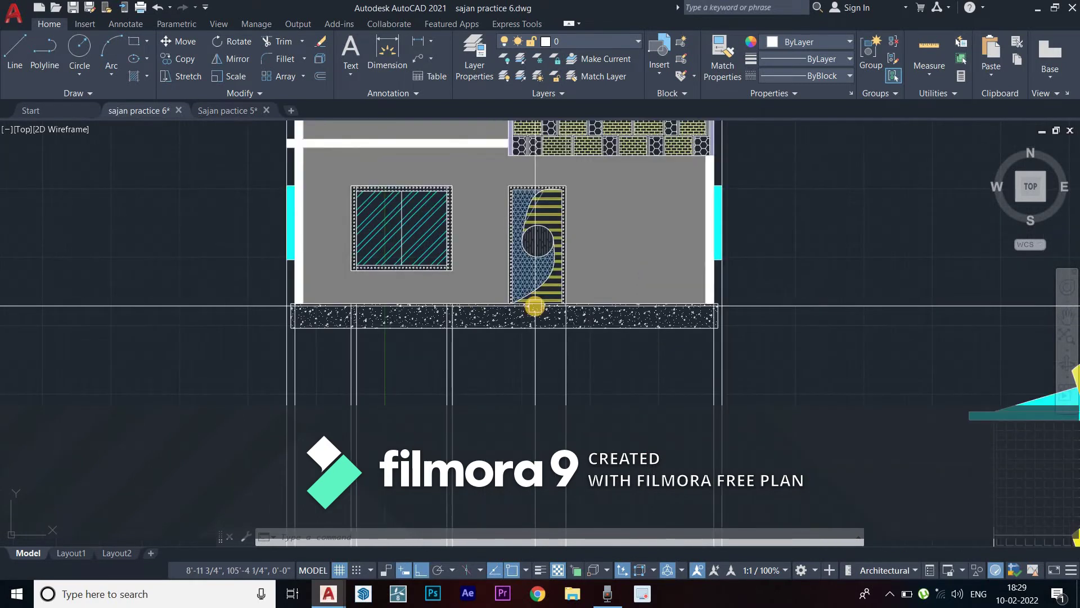
pyautogui.scroll(2, 537, 324)
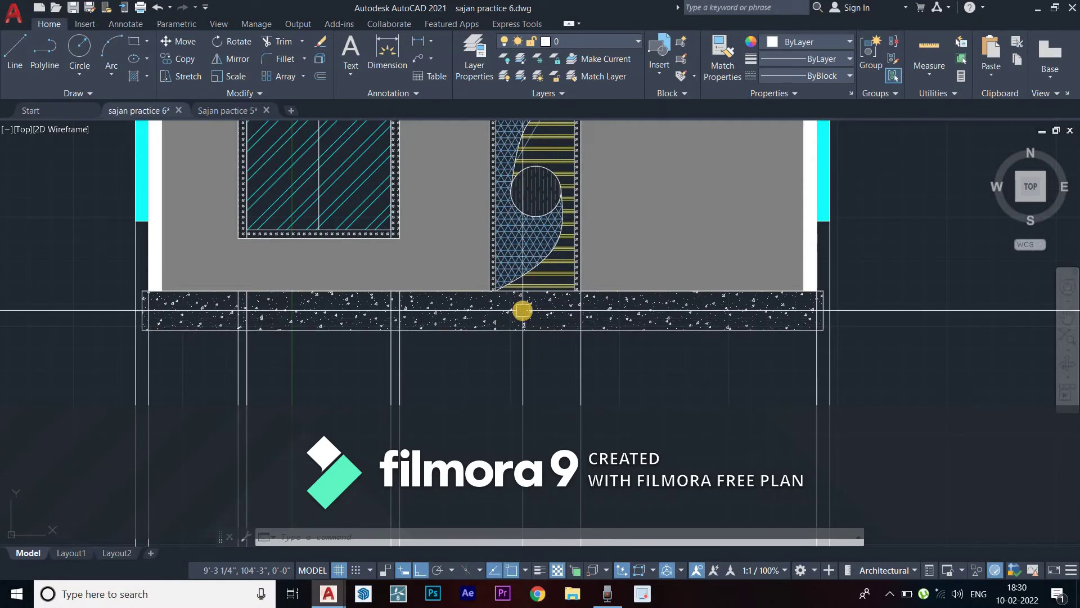
pyautogui.scroll(-5, 540, 293)
pyautogui.scroll(2, 557, 315)
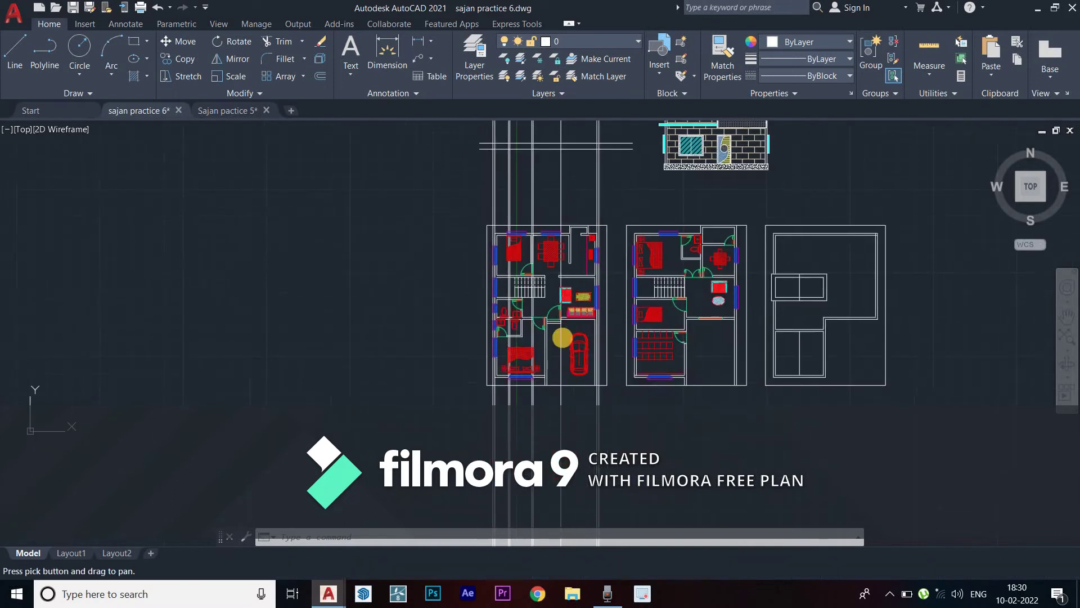
pyautogui.scroll(3, 549, 282)
pyautogui.scroll(2, 545, 273)
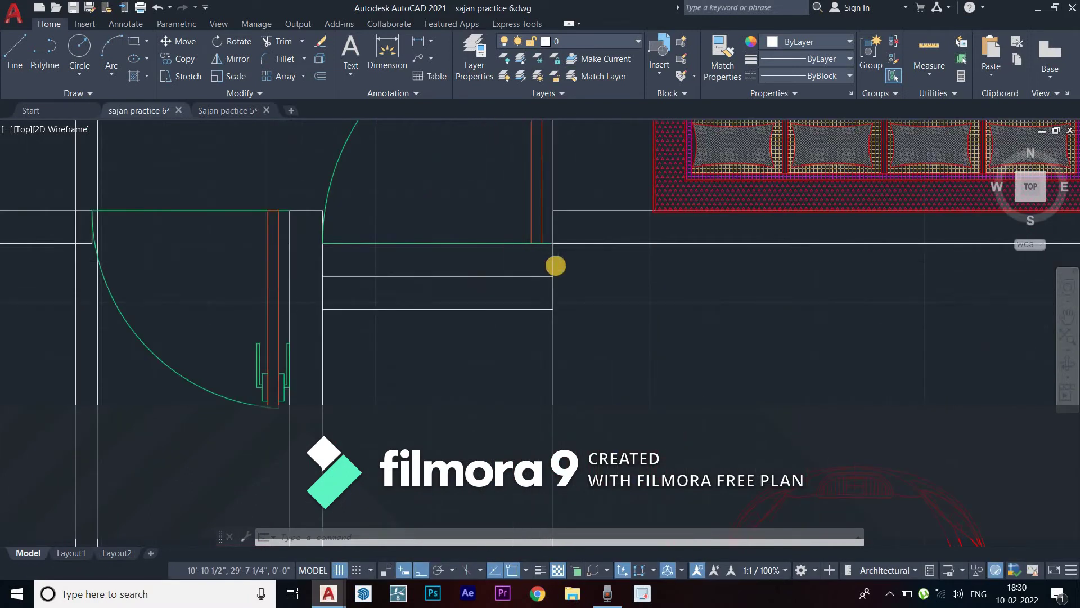
pyautogui.scroll(-4, 555, 267)
pyautogui.scroll(-3, 525, 392)
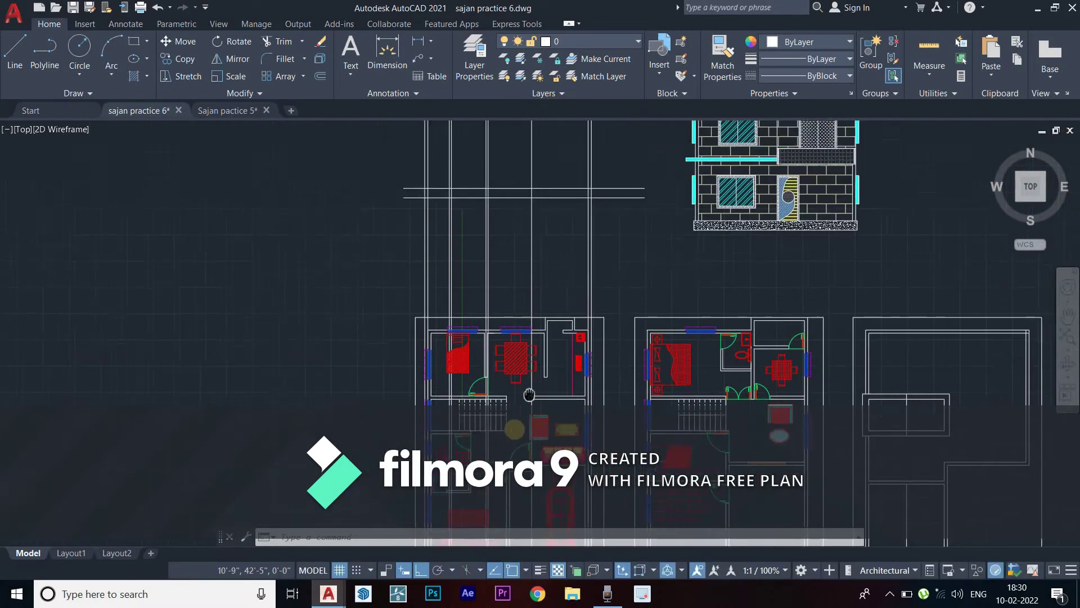
pyautogui.scroll(2, 523, 327)
pyautogui.scroll(3, 484, 236)
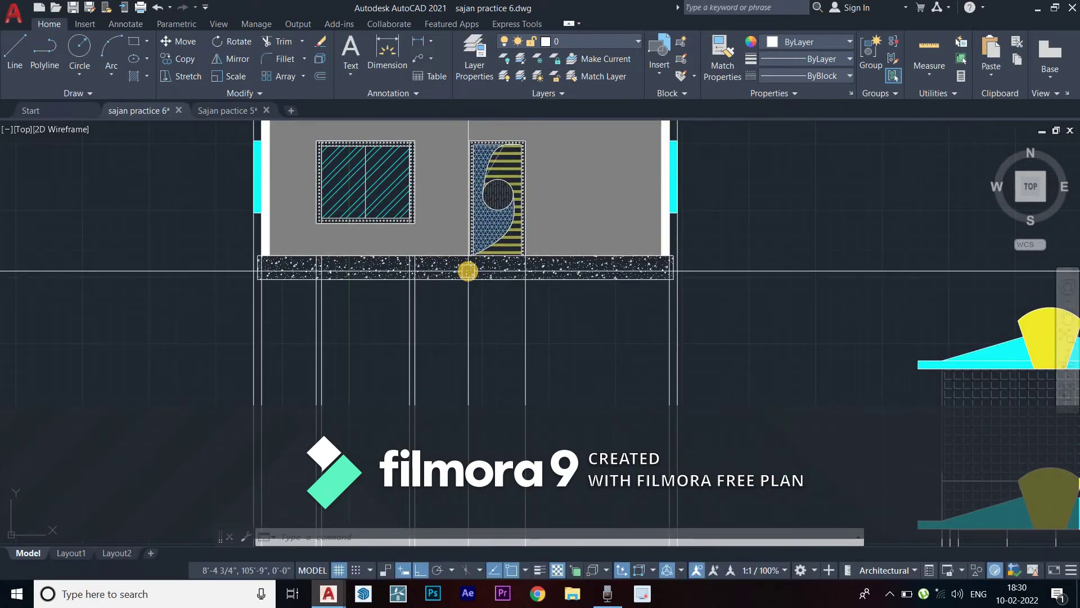
# Draw a line from the slab's top edge to a point on the plinth slab
pyautogui.press('l')
pyautogui.press('Return')
pyautogui.scroll(5, 475, 258)
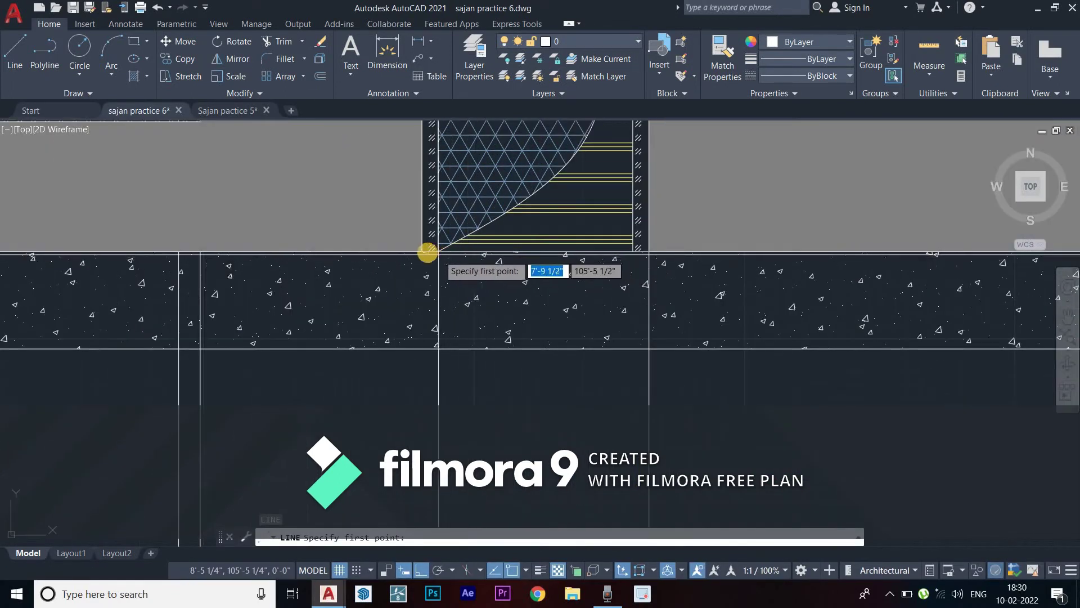
pyautogui.click(421, 262)
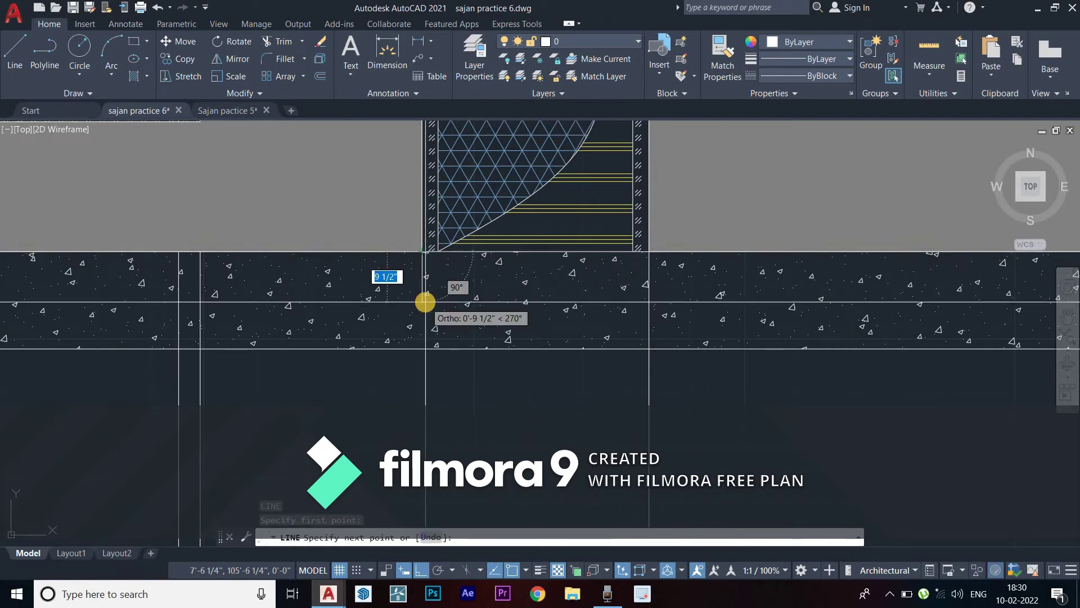
pyautogui.write('1')
pyautogui.press('Return')
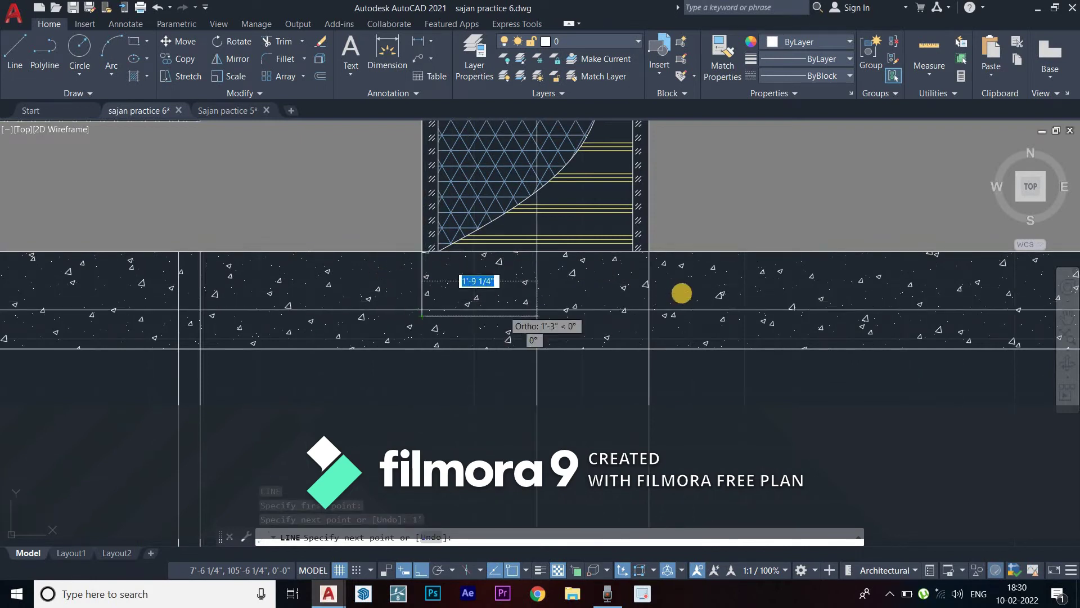
pyautogui.scroll(-2, 619, 337)
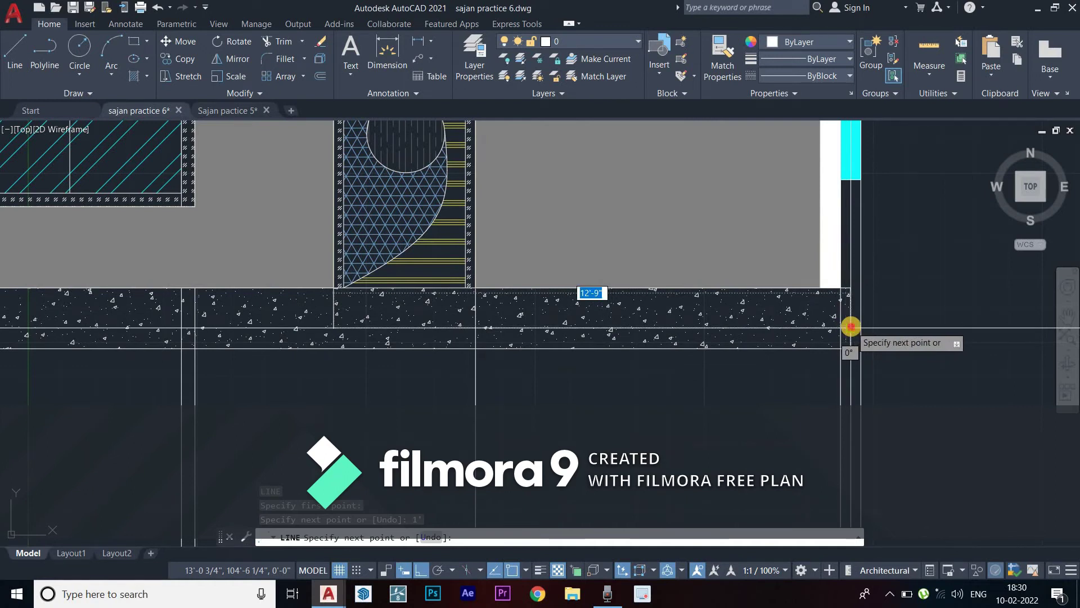
pyautogui.click(845, 326)
pyautogui.press('Escape')
# Select the stray horizontal line on the slab and delete it
pyautogui.scroll(-2, 619, 352)
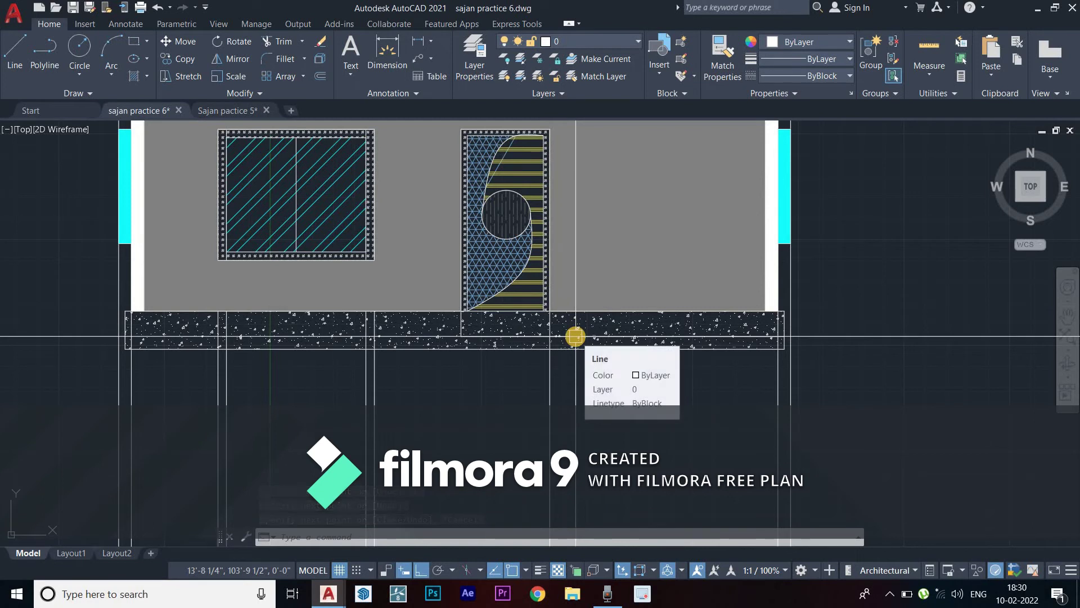
pyautogui.click(574, 336)
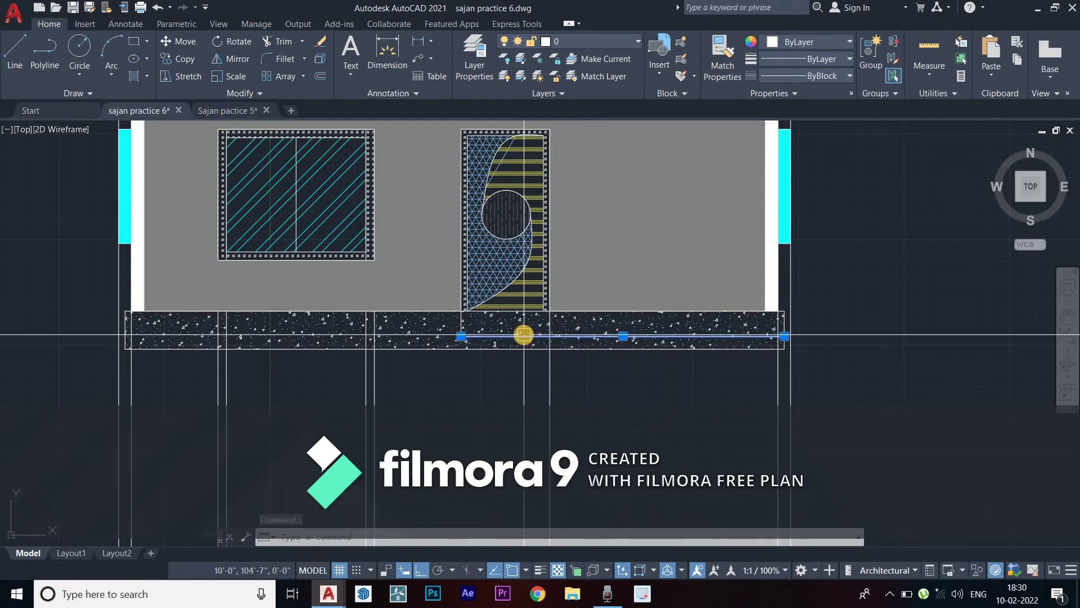
pyautogui.press('Delete')
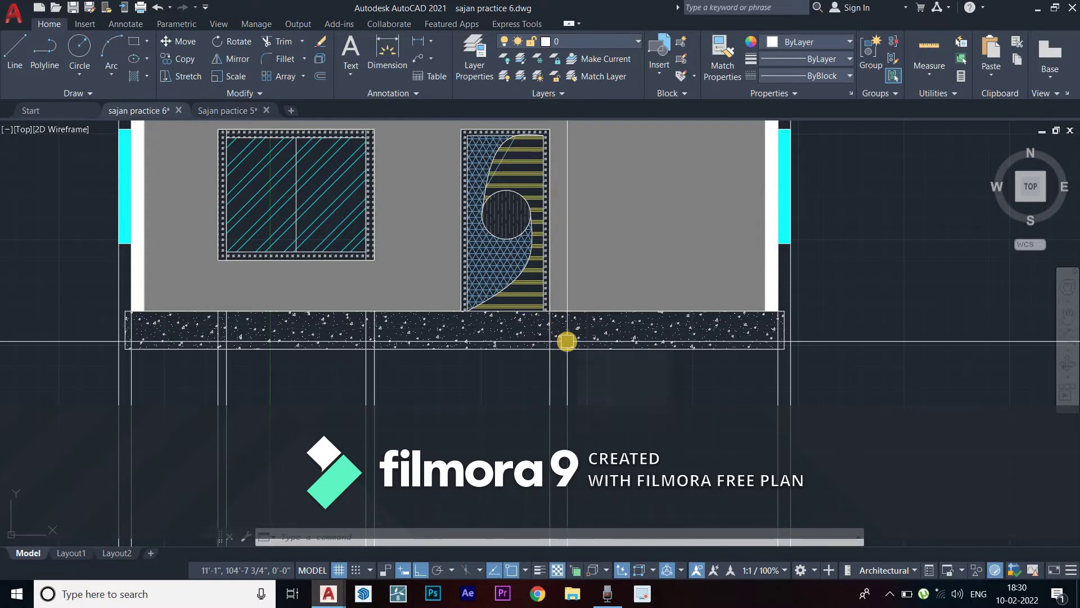
# Delete the horizontal XLine at the slab base
pyautogui.scroll(-3, 554, 360)
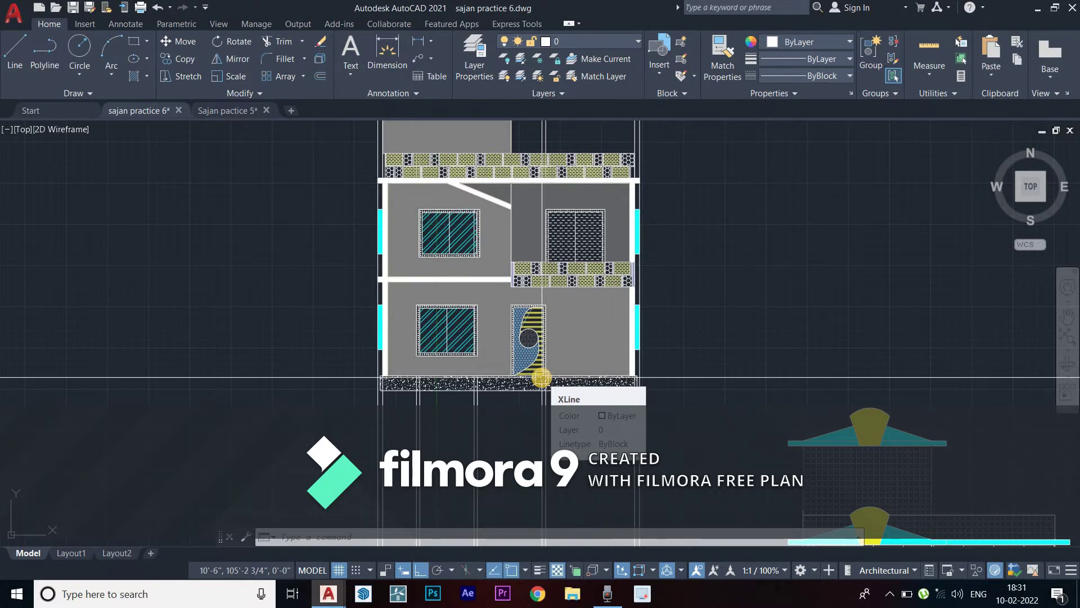
pyautogui.click(541, 378)
pyautogui.press('Delete')
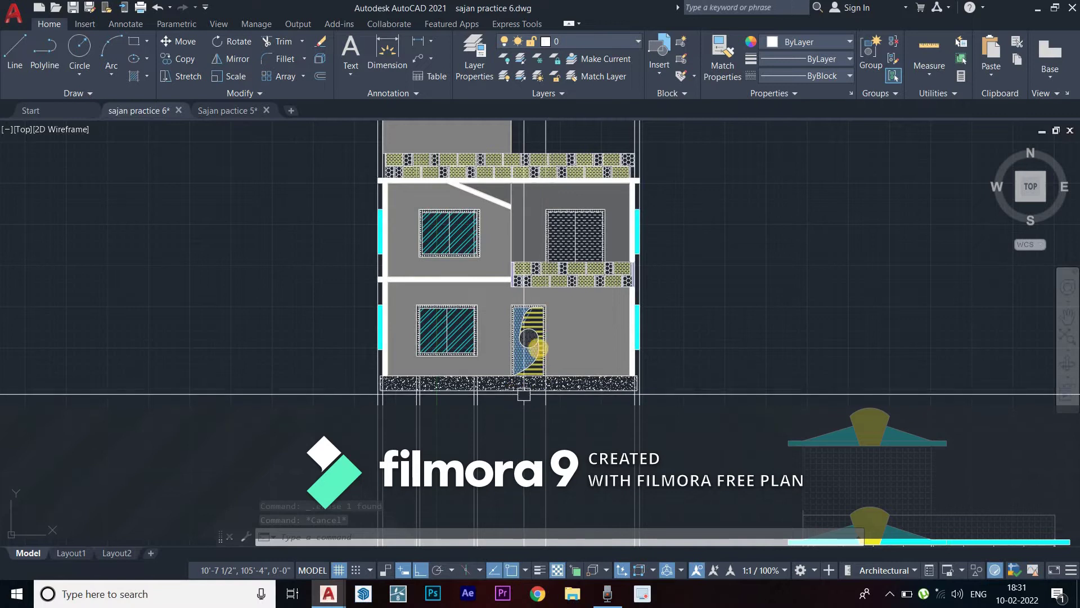
pyautogui.press('Escape')
pyautogui.moveTo(534, 346); pyautogui.dragTo(488, 404, button='middle')
pyautogui.press('Escape')
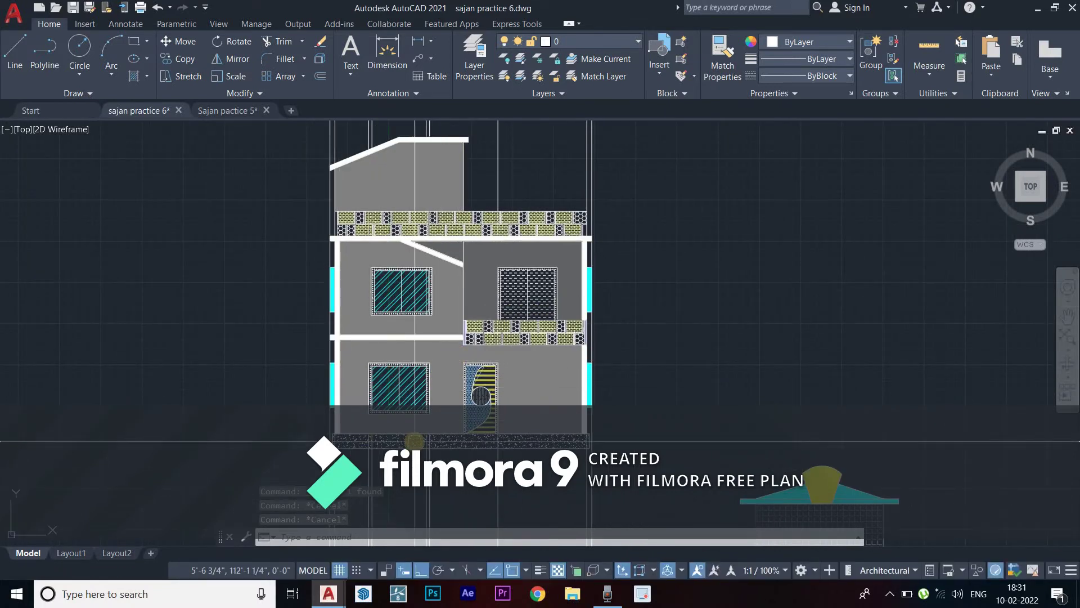
# Start an offset with distance 1, then cancel it
pyautogui.scroll(2, 416, 442)
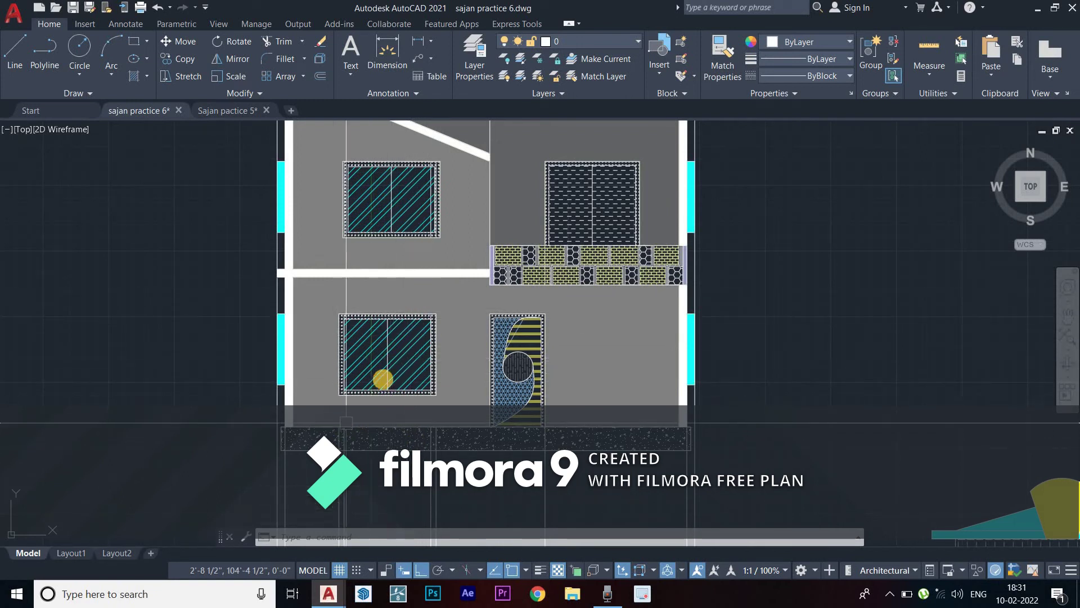
pyautogui.scroll(-8, 399, 376)
pyautogui.scroll(4, 410, 373)
pyautogui.write('o')
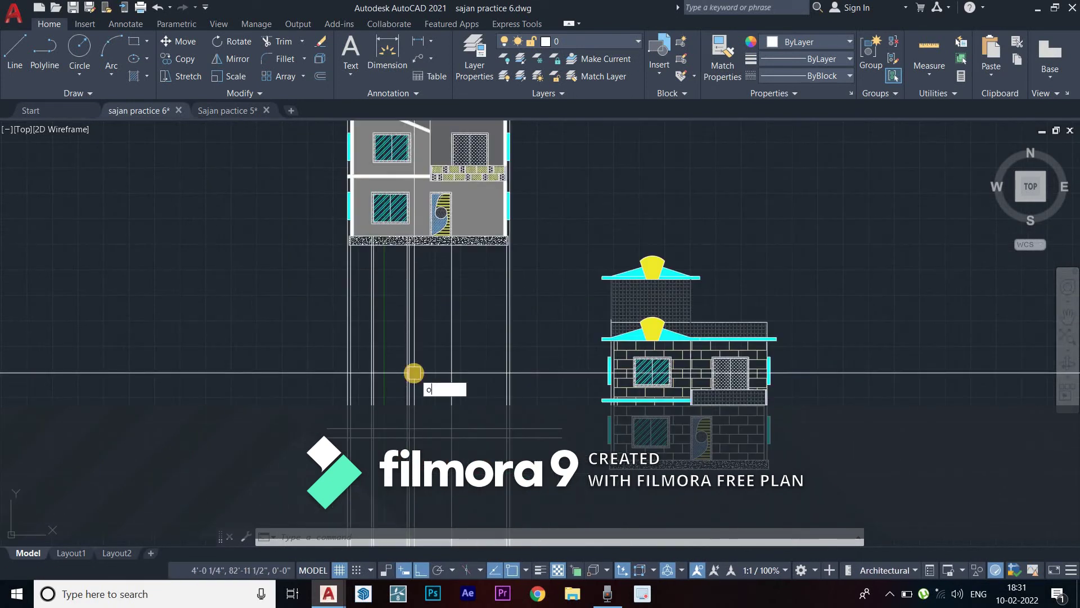
pyautogui.press('Return')
pyautogui.write('1')
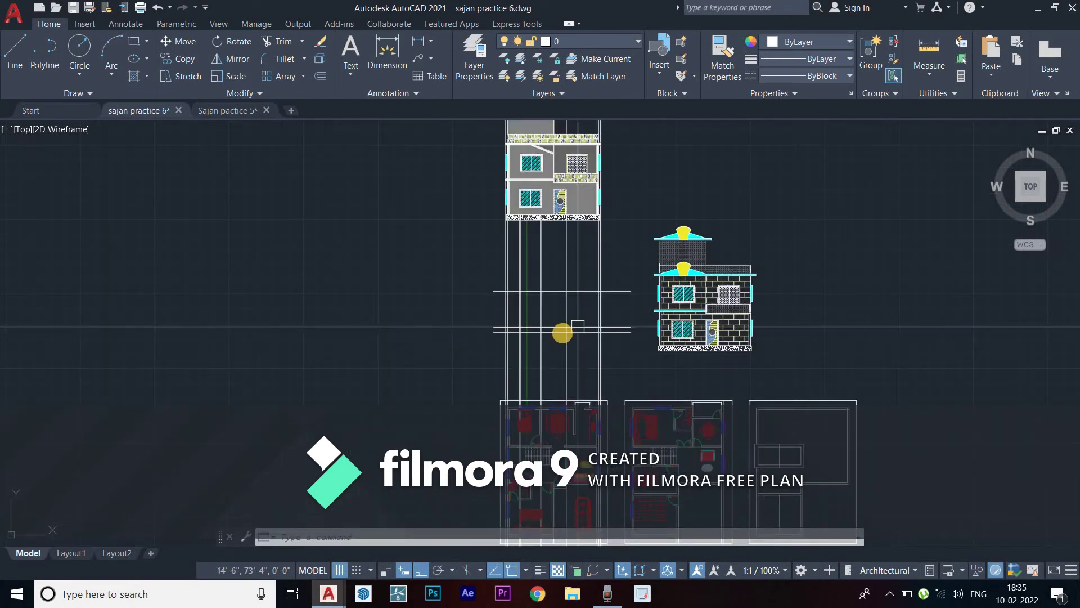
pyautogui.scroll(-2, 542, 390)
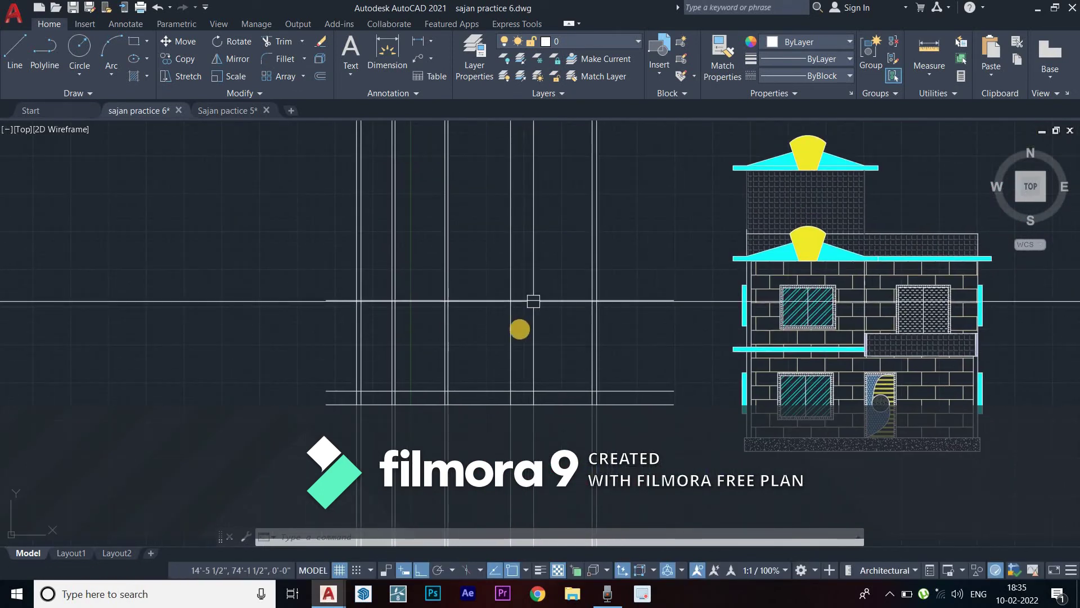
pyautogui.press('Escape')
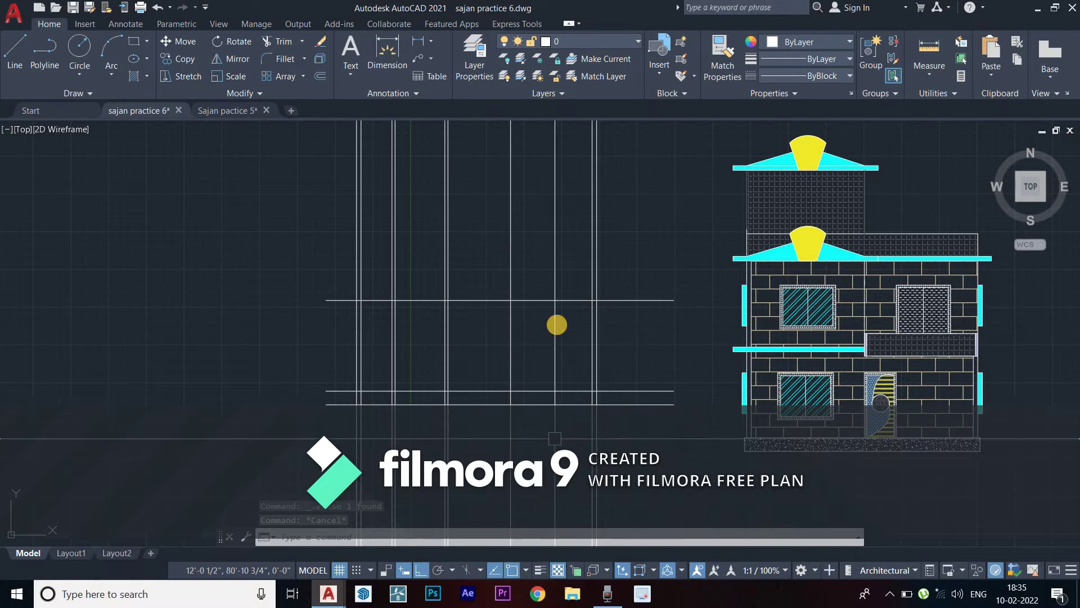
# Pan and zoom to the construction lines below the elevation
pyautogui.scroll(-5, 540, 329)
pyautogui.scroll(5, 492, 419)
pyautogui.scroll(2, 493, 419)
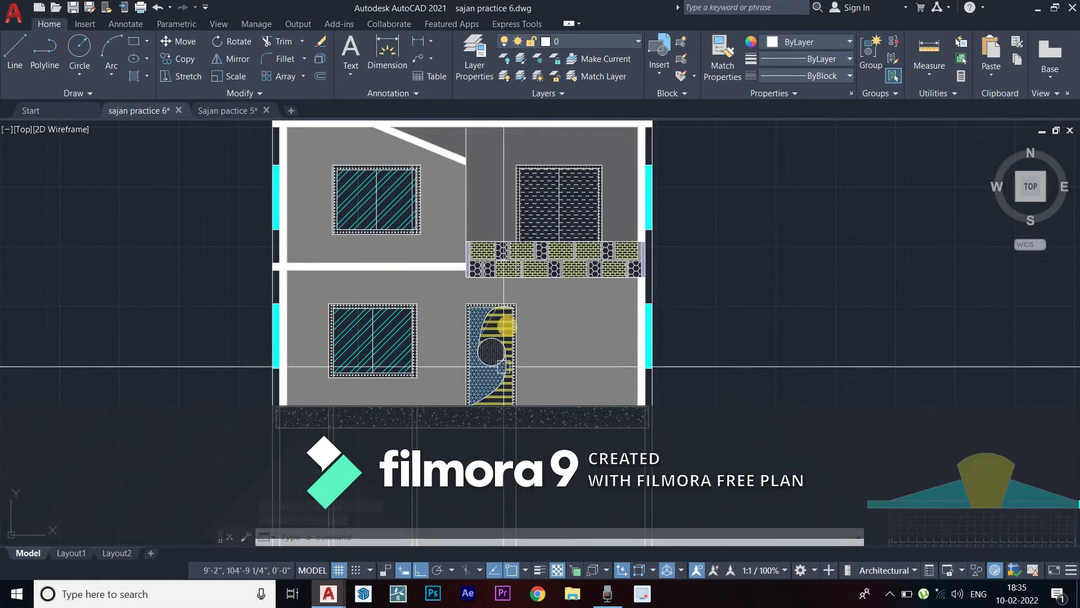
pyautogui.scroll(-4, 506, 355)
pyautogui.moveTo(552, 400); pyautogui.dragTo(556, 346, button='middle')
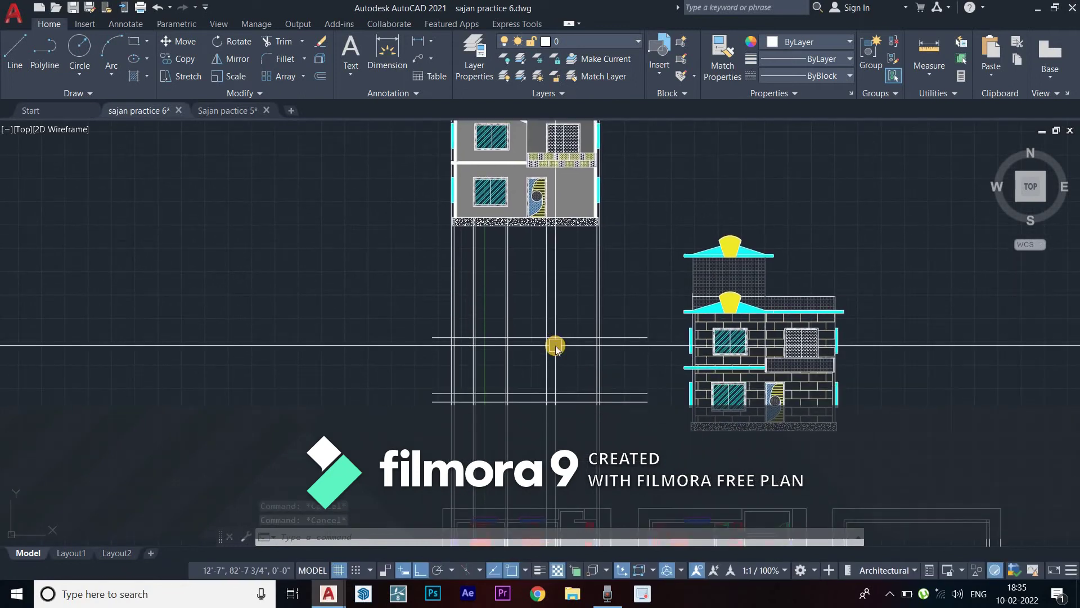
# Offset the horizontal construction line by 7'-2"
pyautogui.write('o')
pyautogui.press('Return')
pyautogui.write('7\'2"')
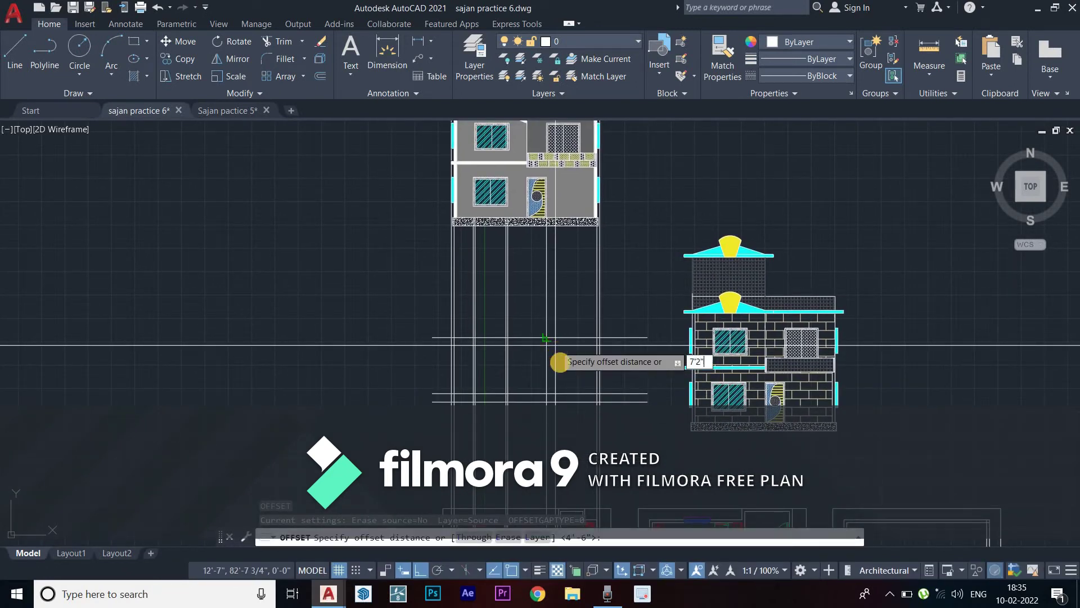
pyautogui.press('Return')
pyautogui.click(515, 338)
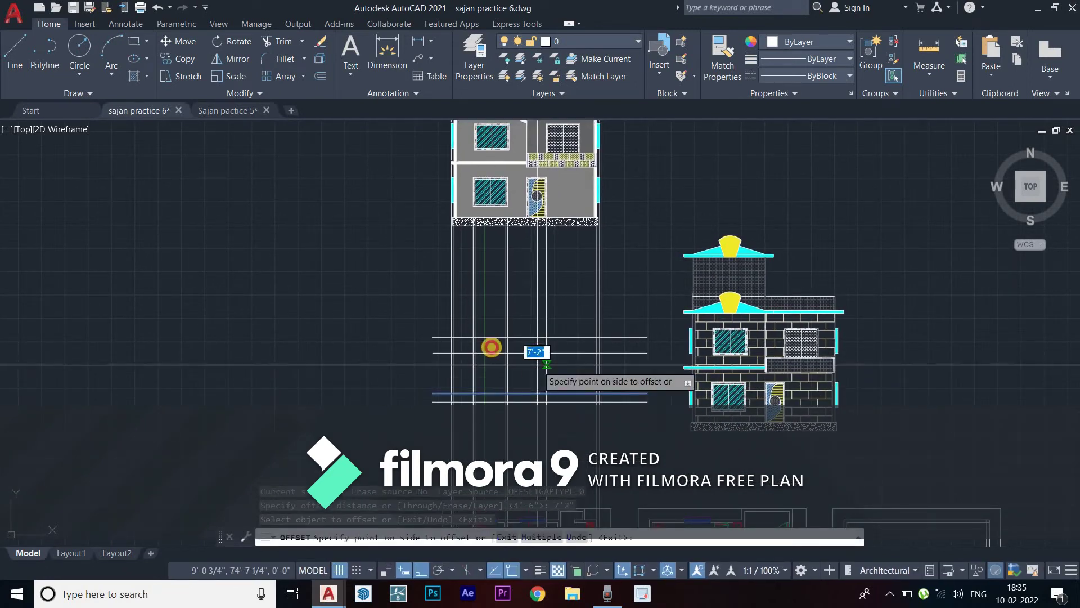
pyautogui.scroll(4, 489, 346)
pyautogui.scroll(-2, 493, 337)
pyautogui.press('Escape')
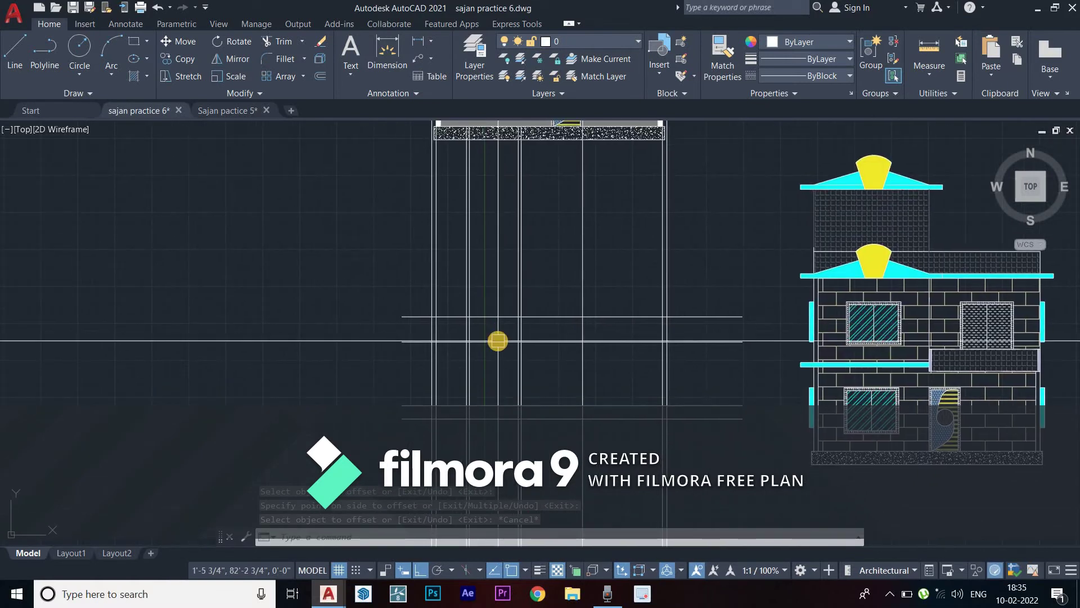
# Offset the horizontal line by 4'-6" to the chosen side
pyautogui.write('o')
pyautogui.press('Return')
pyautogui.write("4'6")
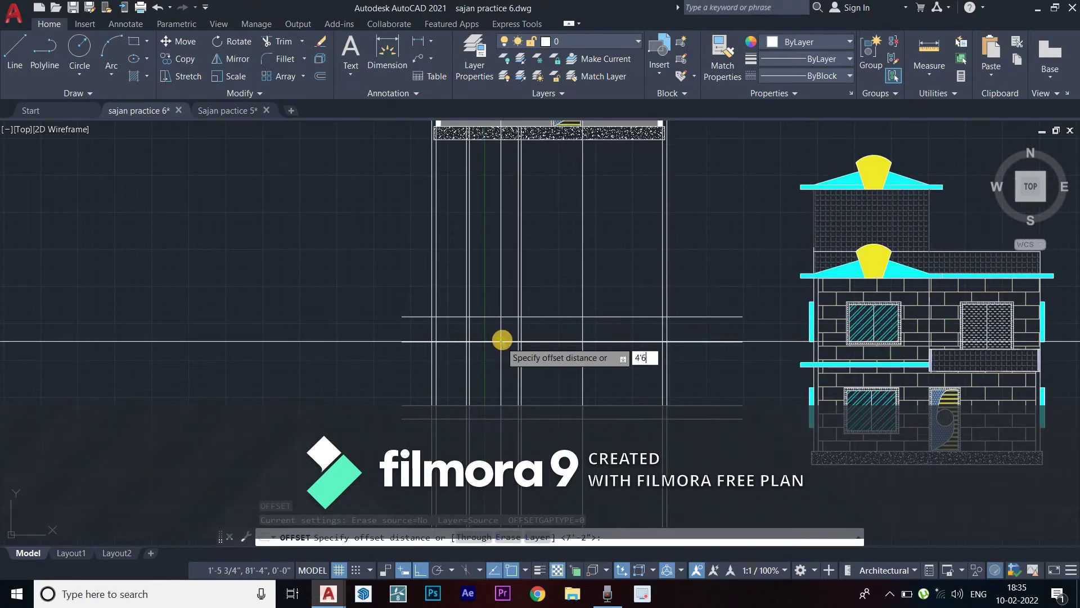
pyautogui.press('Return')
pyautogui.click(498, 341)
pyautogui.click(487, 386)
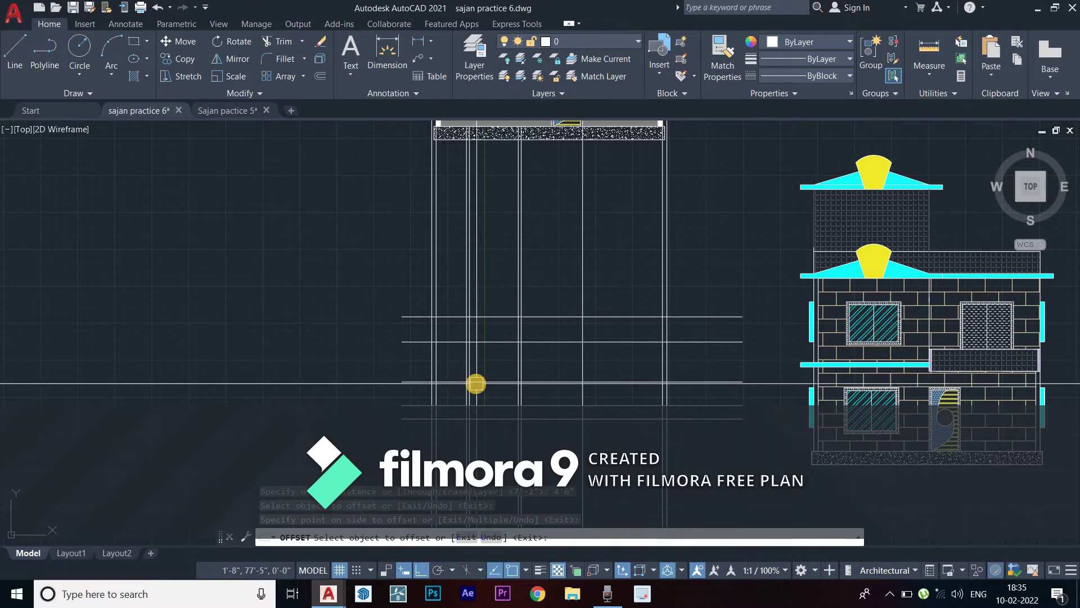
pyautogui.press('Escape')
# Trim three excess horizontal segments between the vertical lines
pyautogui.press('Return')
pyautogui.click(451, 382)
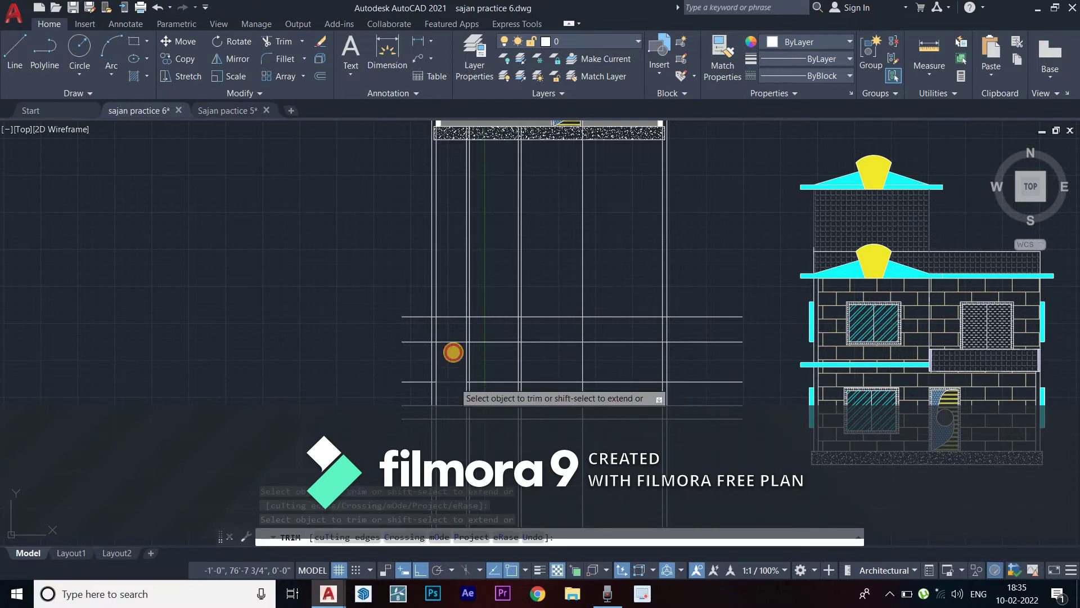
pyautogui.click(451, 341)
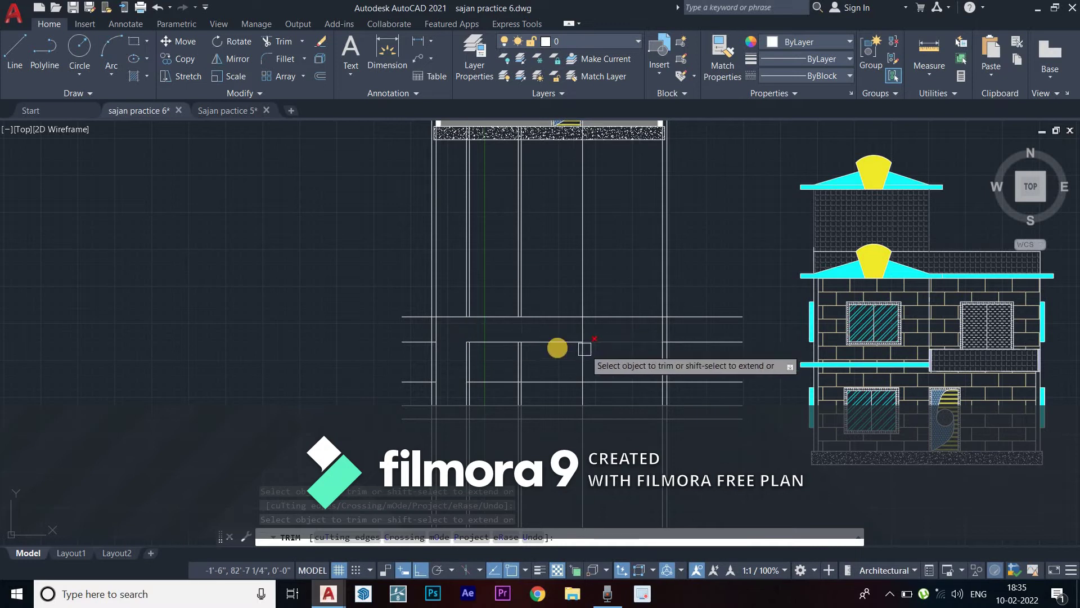
pyautogui.click(547, 381)
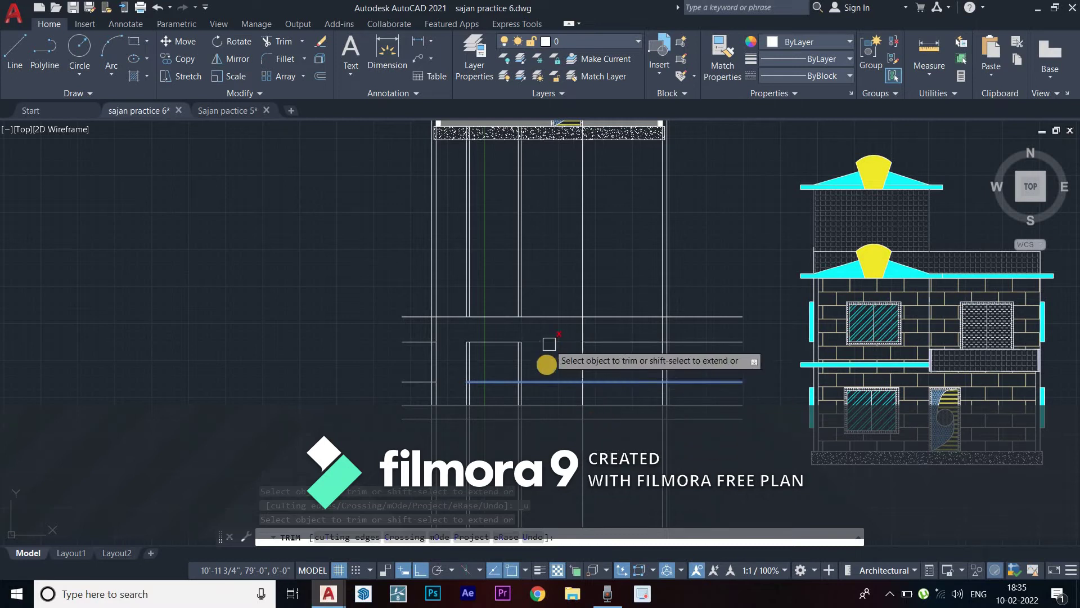
pyautogui.press('Escape')
# Start a vertical construction line near the floor plans, then cancel it
pyautogui.scroll(-2, 587, 322)
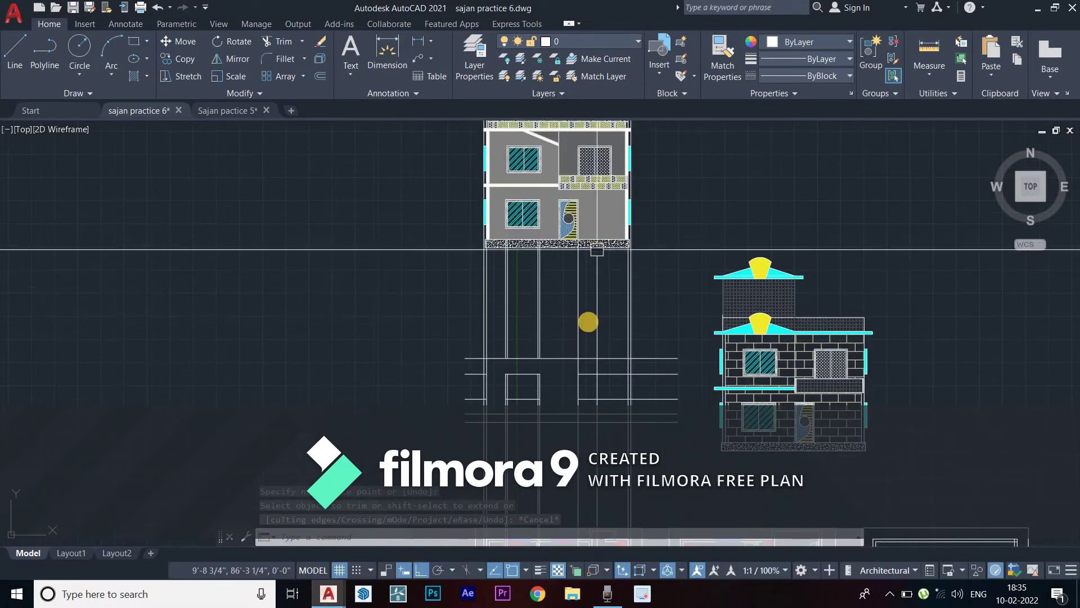
pyautogui.moveTo(588, 322); pyautogui.dragTo(598, 252, button='middle')
pyautogui.press('Escape')
pyautogui.press('Return')
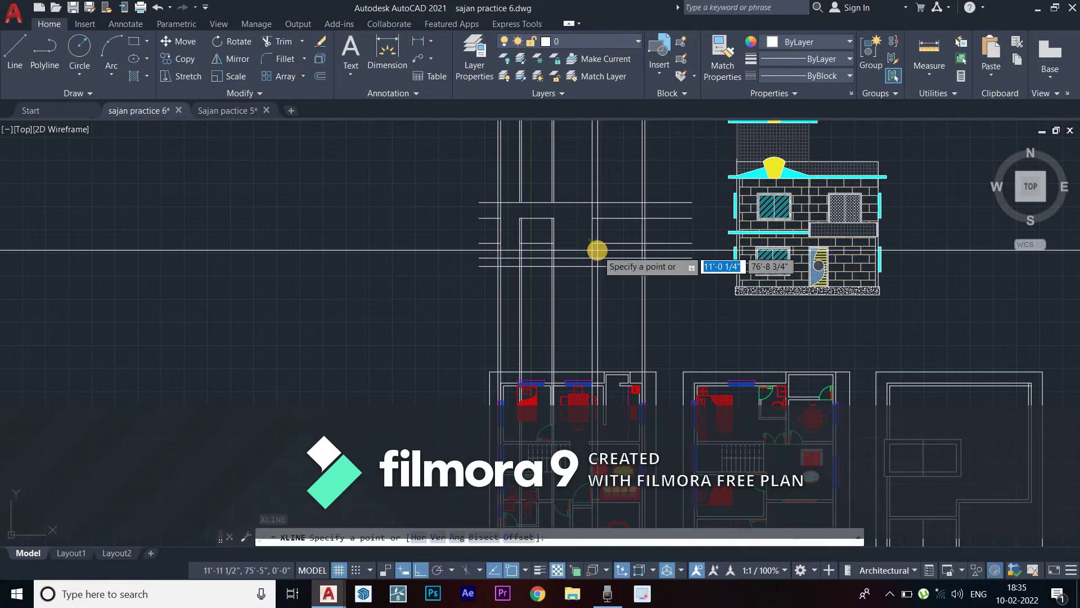
pyautogui.write('v')
pyautogui.press('Return')
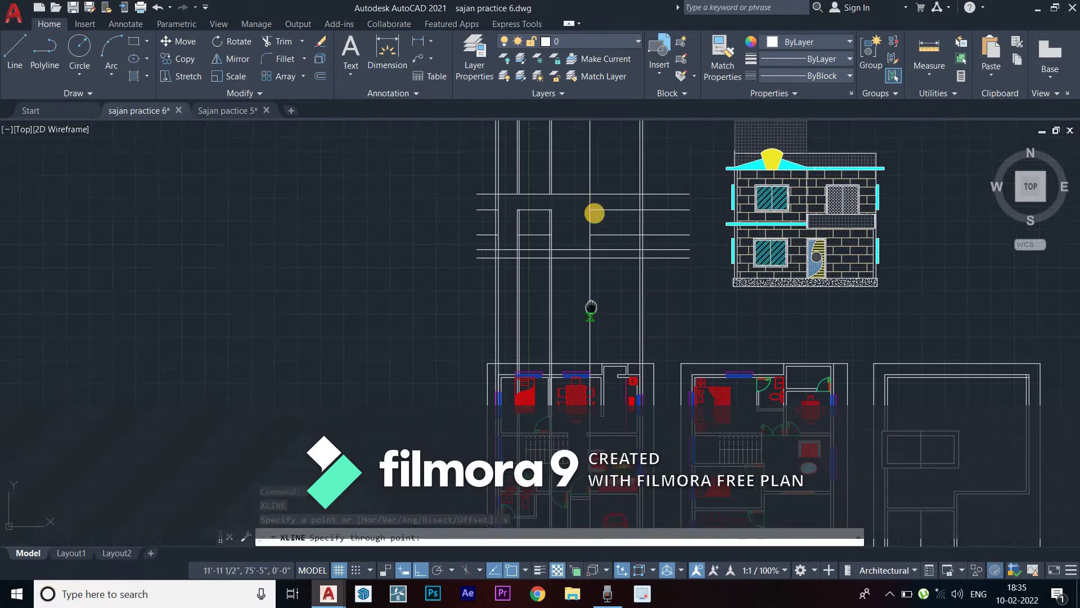
pyautogui.moveTo(580, 512); pyautogui.dragTo(575, 400, button='middle')
pyautogui.scroll(5, 575, 400)
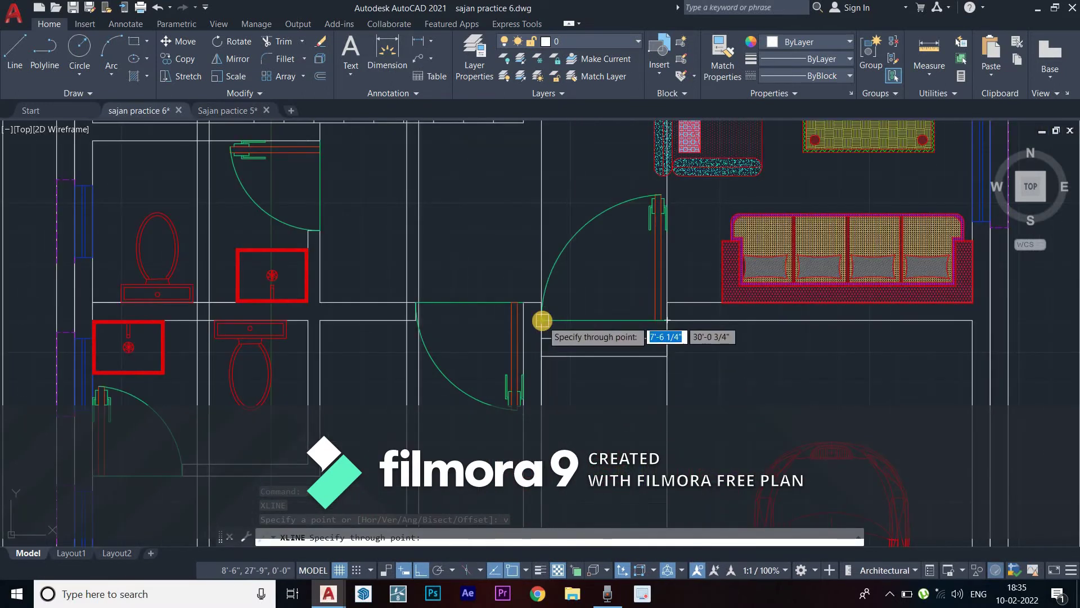
pyautogui.scroll(-4, 582, 361)
pyautogui.press('Escape')
# Start a line at an intersection of the construction lines, then cancel it
pyautogui.moveTo(578, 357); pyautogui.dragTo(552, 284, button='middle')
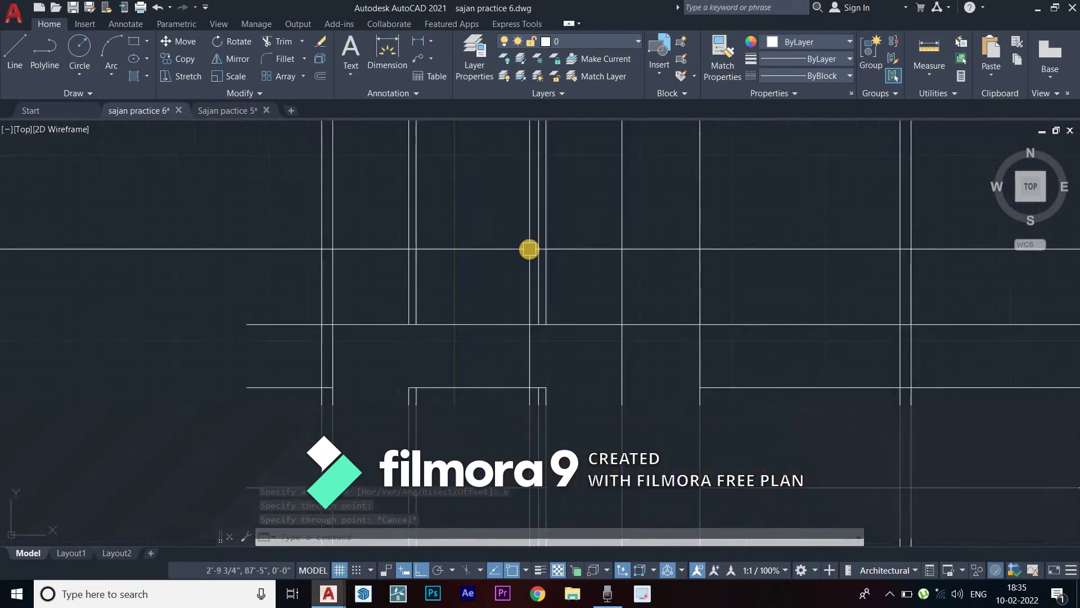
pyautogui.scroll(3, 537, 268)
pyautogui.scroll(-3, 648, 320)
pyautogui.write('l')
pyautogui.press('Return')
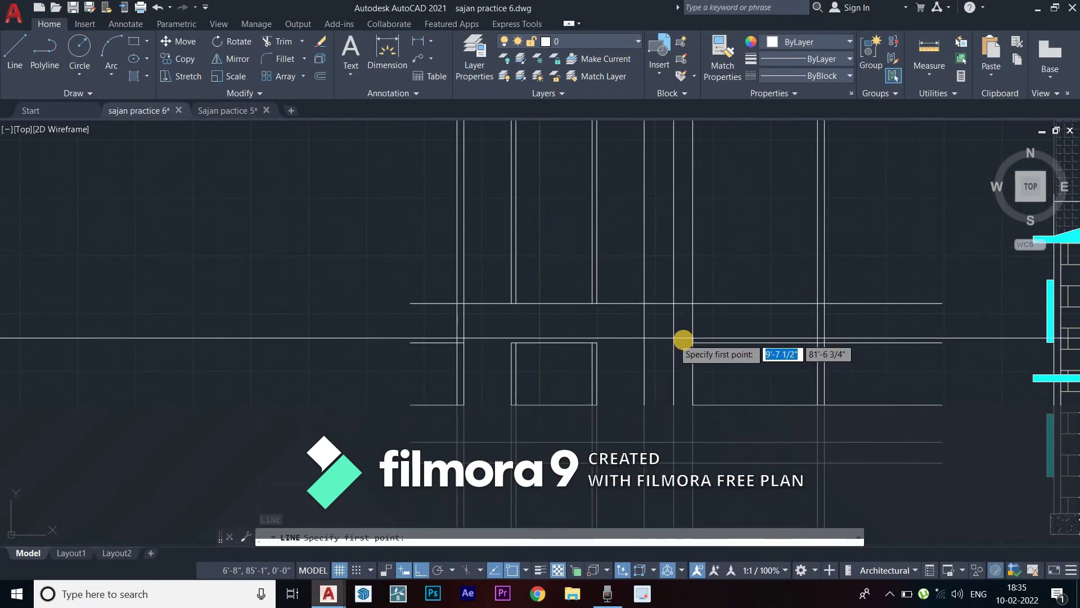
pyautogui.click(692, 342)
pyautogui.press('Escape')
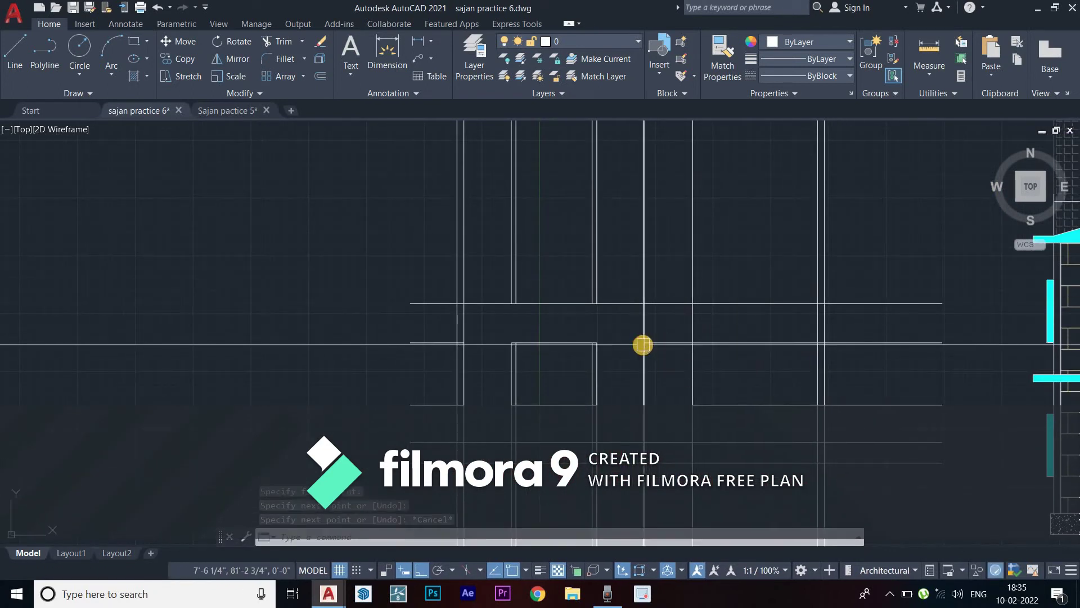
pyautogui.write('tr')
# Trim two horizontal segments and erase a stray construction line beside the openings
pyautogui.press('Return')
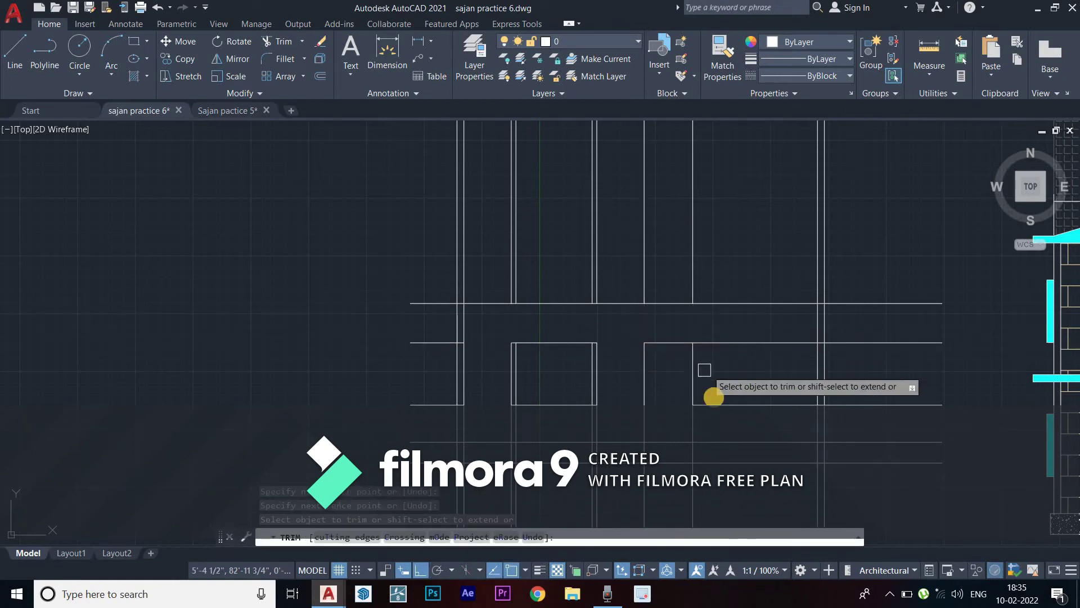
pyautogui.click(727, 343)
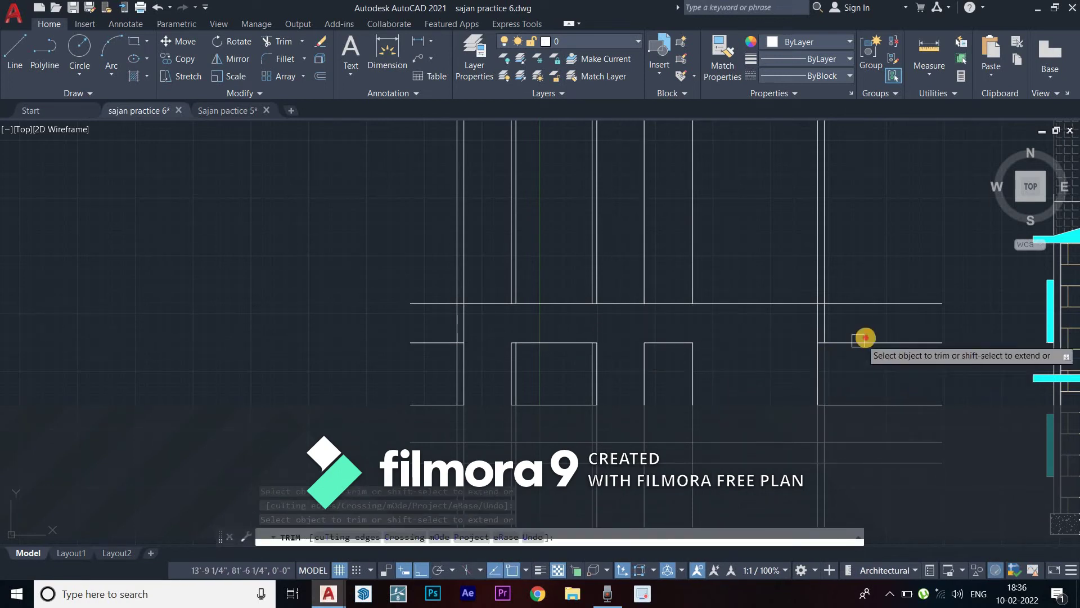
pyautogui.click(861, 342)
pyautogui.press('Escape')
pyautogui.moveTo(886, 377); pyautogui.dragTo(835, 298, button='middle')
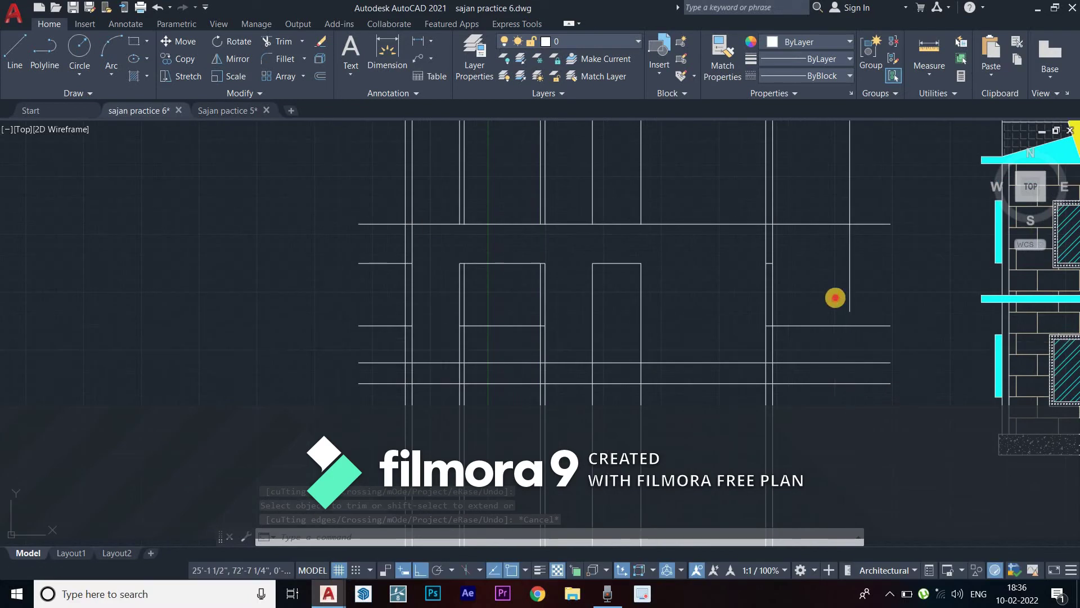
pyautogui.press('Delete')
# Window-select the two short horizontal lines and erase them
pyautogui.scroll(-2, 781, 260)
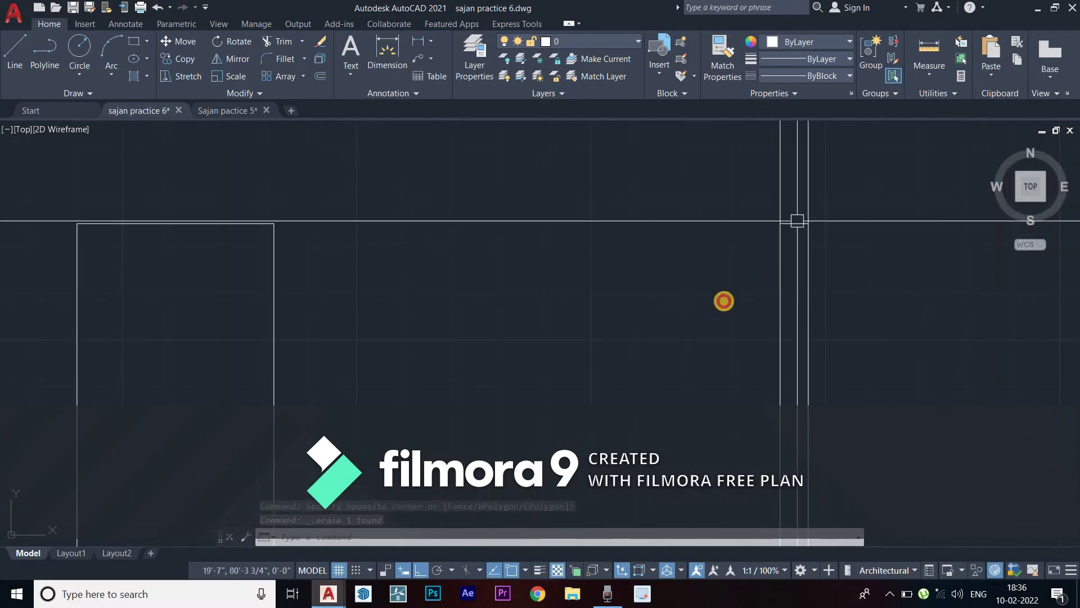
pyautogui.scroll(-2, 693, 305)
pyautogui.scroll(1, 694, 305)
pyautogui.scroll(3, 664, 315)
pyautogui.click(586, 321)
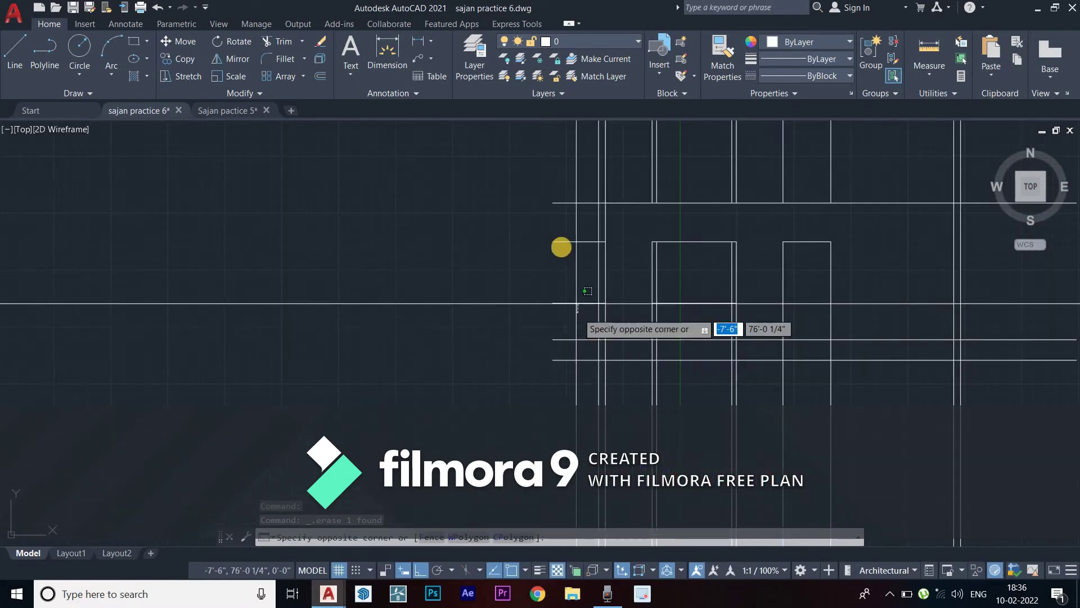
pyautogui.click(560, 235)
pyautogui.press('Delete')
pyautogui.scroll(-3, 598, 359)
pyautogui.scroll(1, 596, 368)
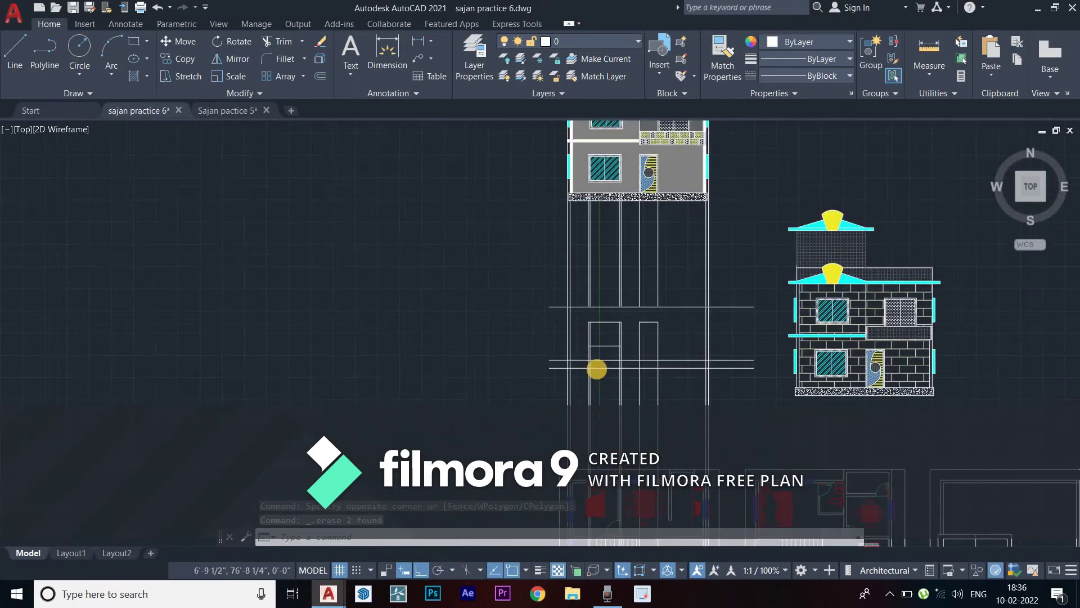
pyautogui.scroll(3, 594, 371)
# Fence-trim the lines crossing the window opening
pyautogui.press('Return')
pyautogui.scroll(4, 595, 371)
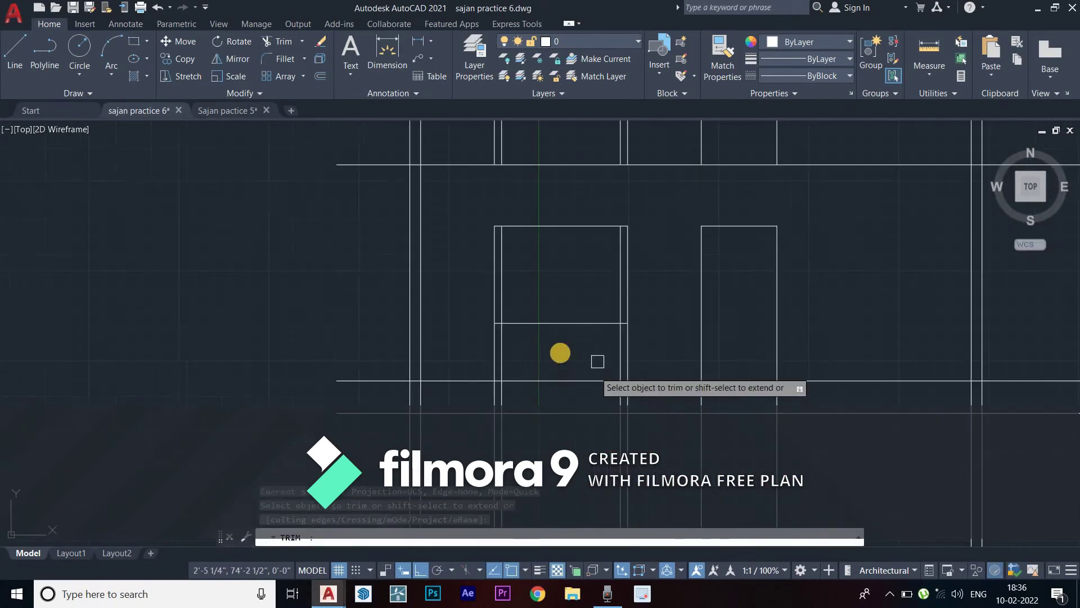
pyautogui.click(525, 357)
pyautogui.click(647, 355)
pyautogui.press('Return')
pyautogui.press('Escape')
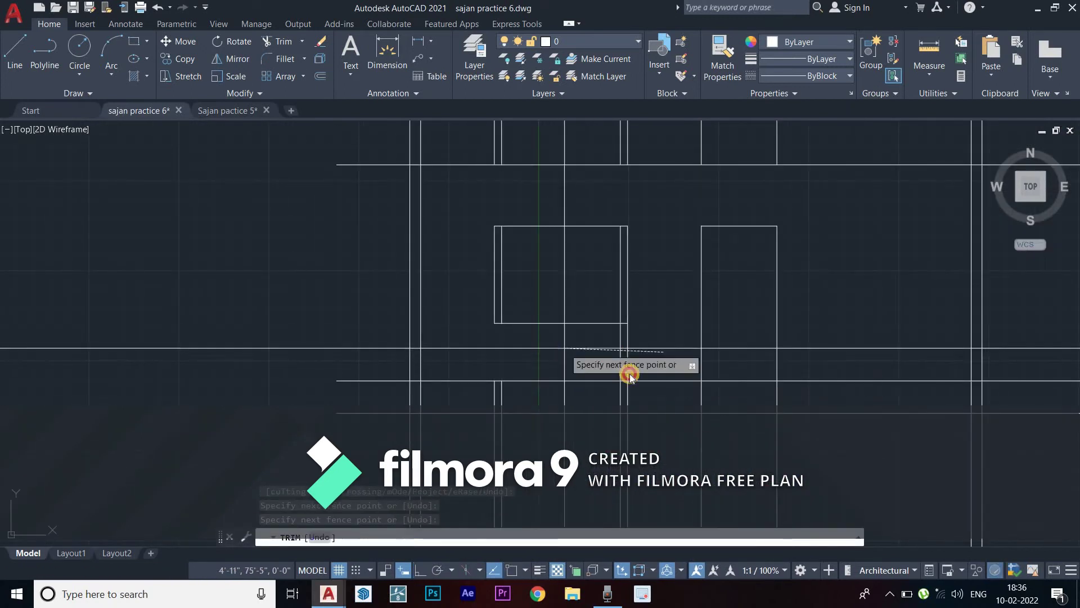
pyautogui.scroll(-5, 652, 354)
pyautogui.scroll(7, 632, 350)
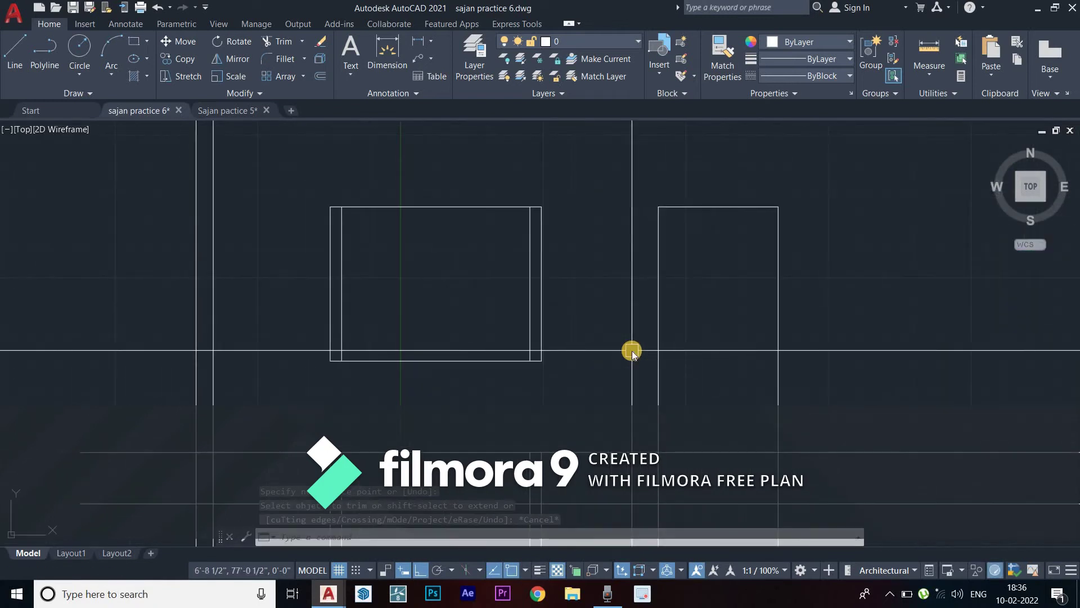
# Offset the window's bottom and top edges 4 inches inward
pyautogui.write('o')
pyautogui.press('Return')
pyautogui.press('Return')
pyautogui.click(482, 360)
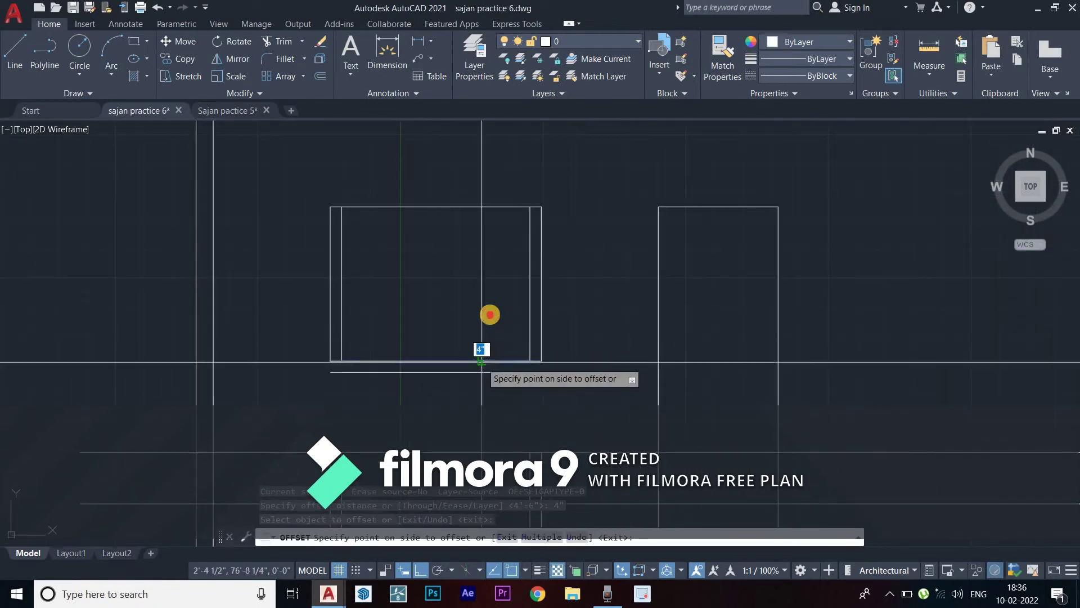
pyautogui.click(485, 281)
pyautogui.click(479, 208)
pyautogui.click(477, 285)
pyautogui.press('Escape')
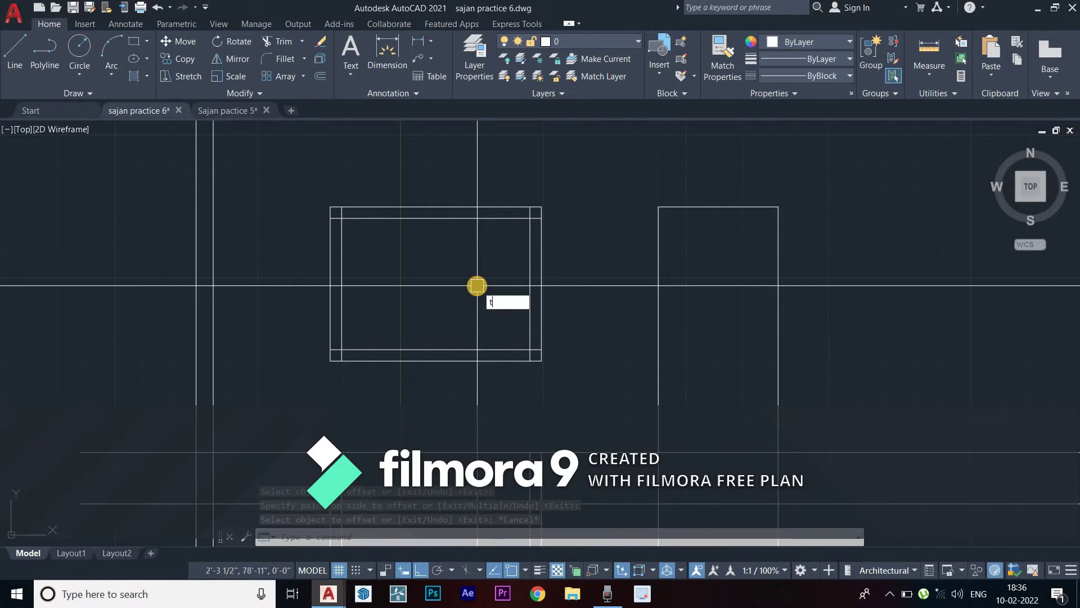
# Trim the window frame corners into a double-line frame
pyautogui.write('tr')
pyautogui.press('Return')
pyautogui.scroll(3, 339, 240)
pyautogui.scroll(3, 338, 237)
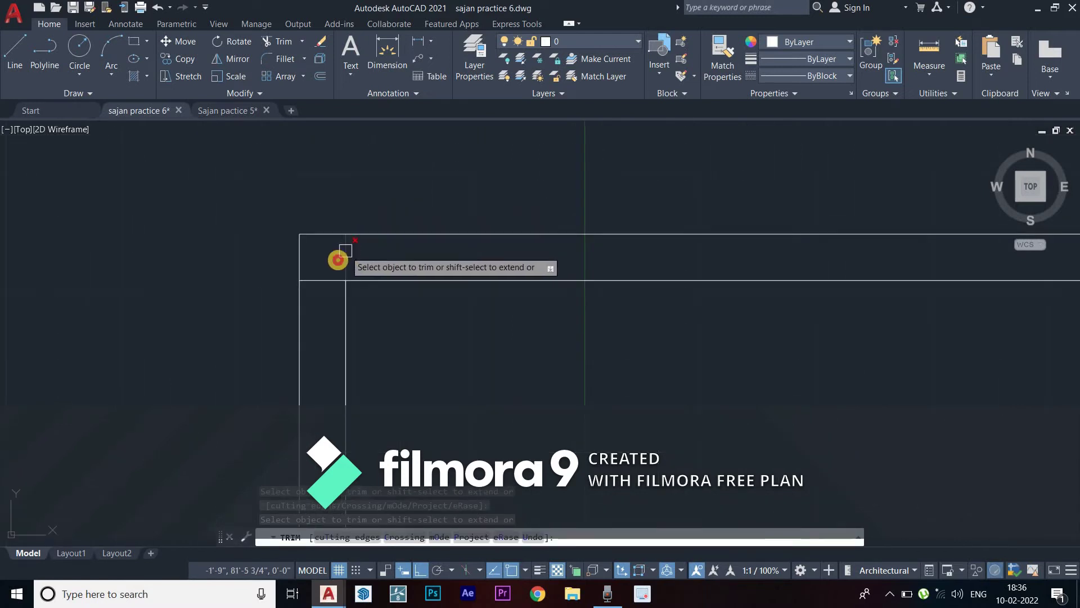
pyautogui.scroll(-4, 400, 357)
pyautogui.scroll(2, 394, 369)
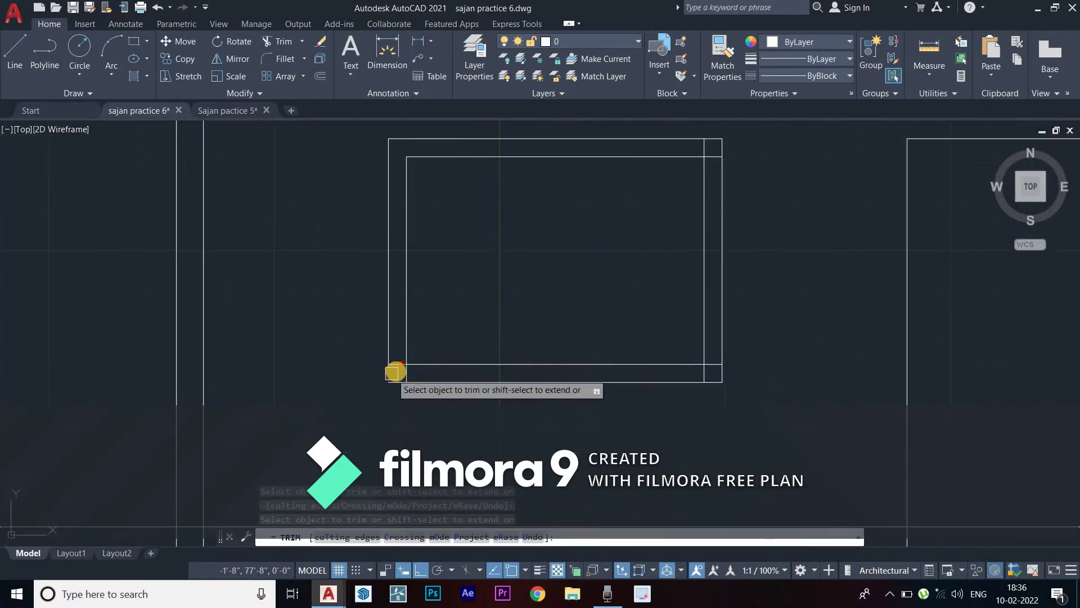
pyautogui.scroll(3, 401, 344)
pyautogui.scroll(-3, 438, 374)
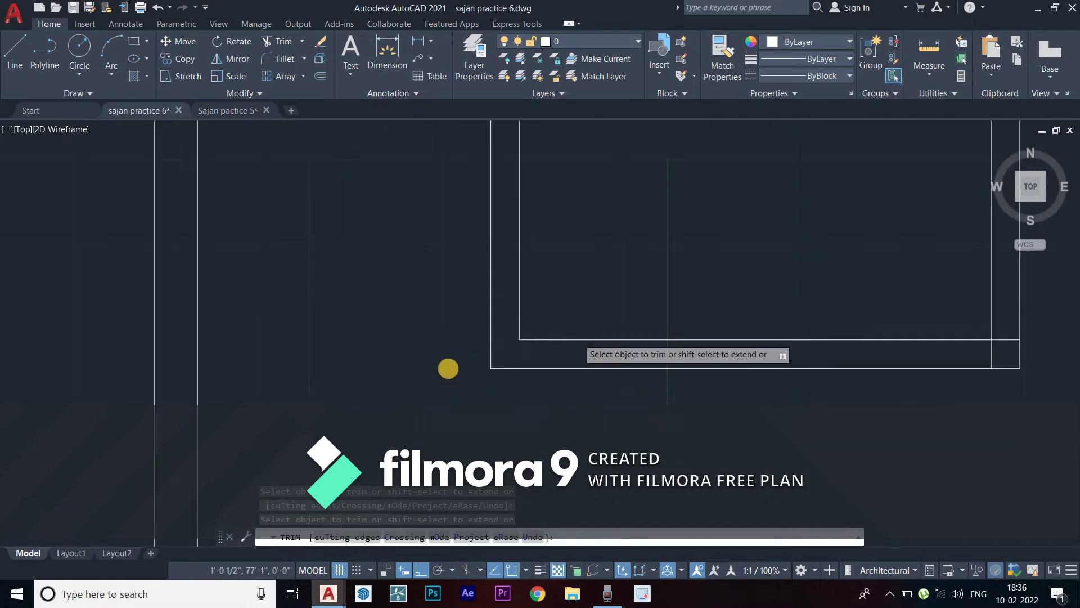
pyautogui.scroll(-2, 450, 369)
pyautogui.scroll(4, 700, 385)
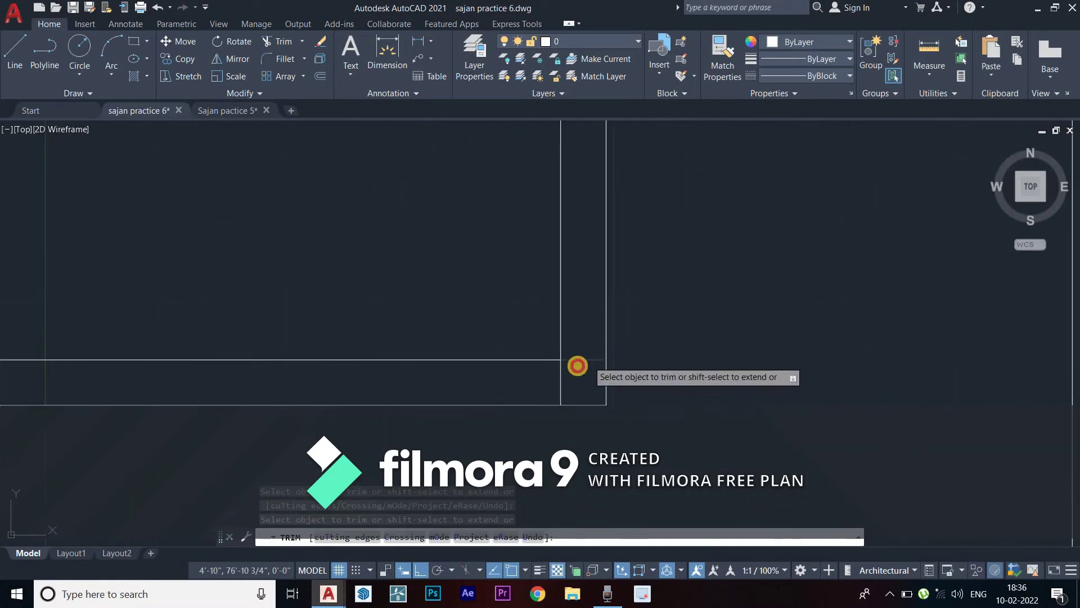
pyautogui.scroll(-3, 631, 281)
pyautogui.scroll(2, 666, 195)
pyautogui.scroll(3, 661, 194)
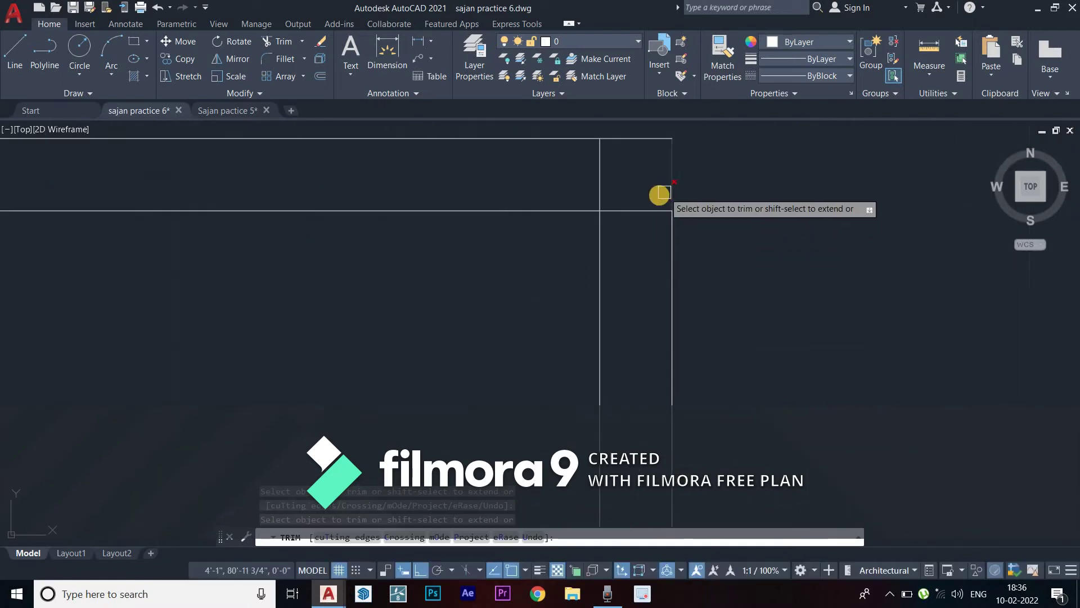
pyautogui.press('Escape')
pyautogui.scroll(-3, 649, 282)
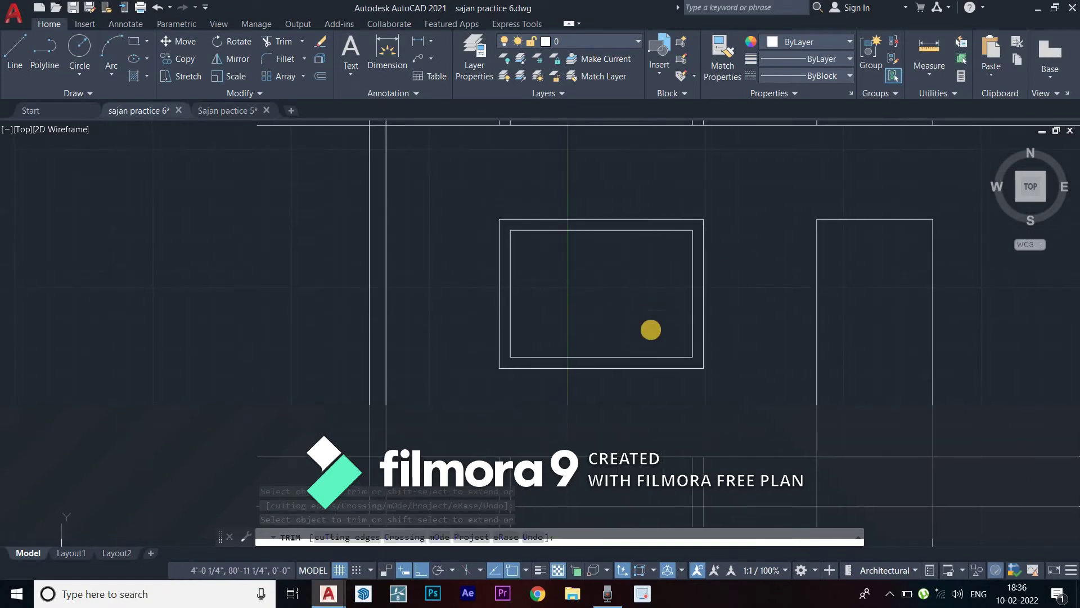
pyautogui.scroll(-4, 692, 321)
pyautogui.moveTo(711, 330); pyautogui.dragTo(682, 296, button='middle')
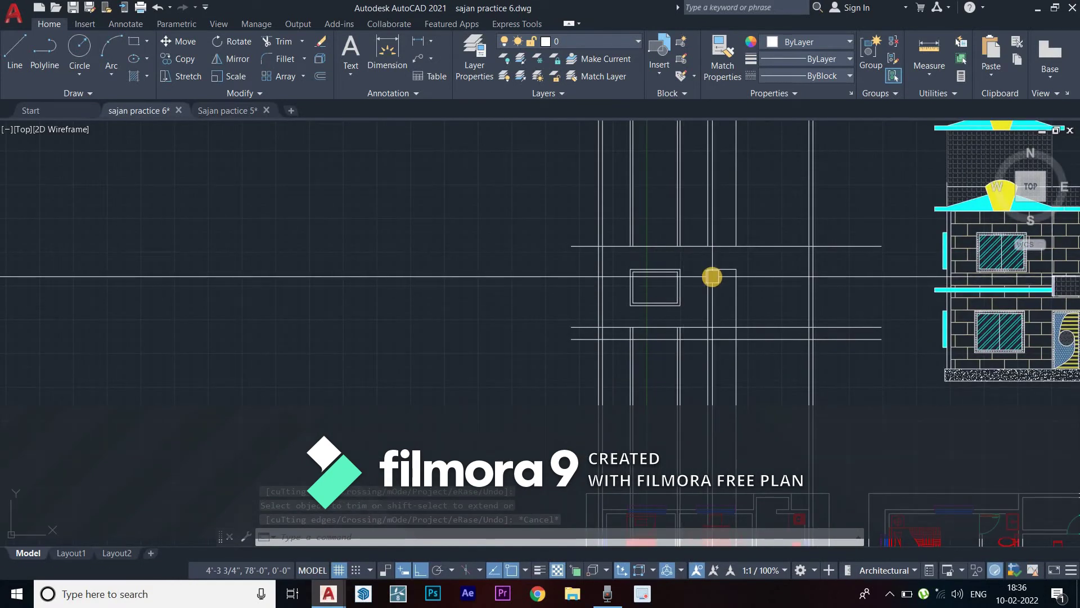
# Offset the horizontal line 10 inches upward near the openings
pyautogui.scroll(-1, 709, 278)
pyautogui.scroll(-2, 683, 287)
pyautogui.scroll(-2, 623, 330)
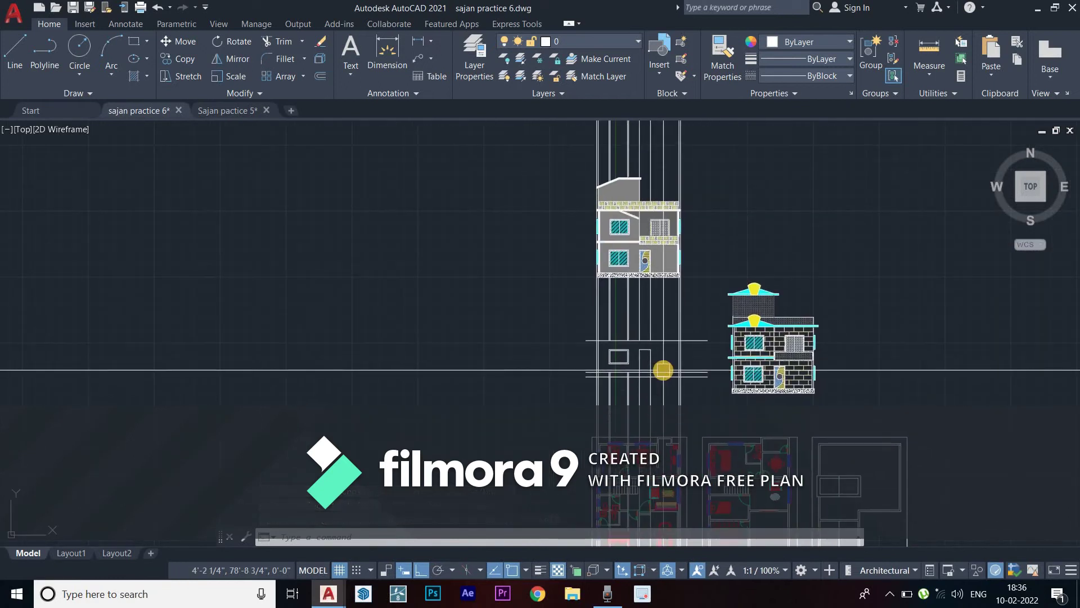
pyautogui.scroll(2, 666, 287)
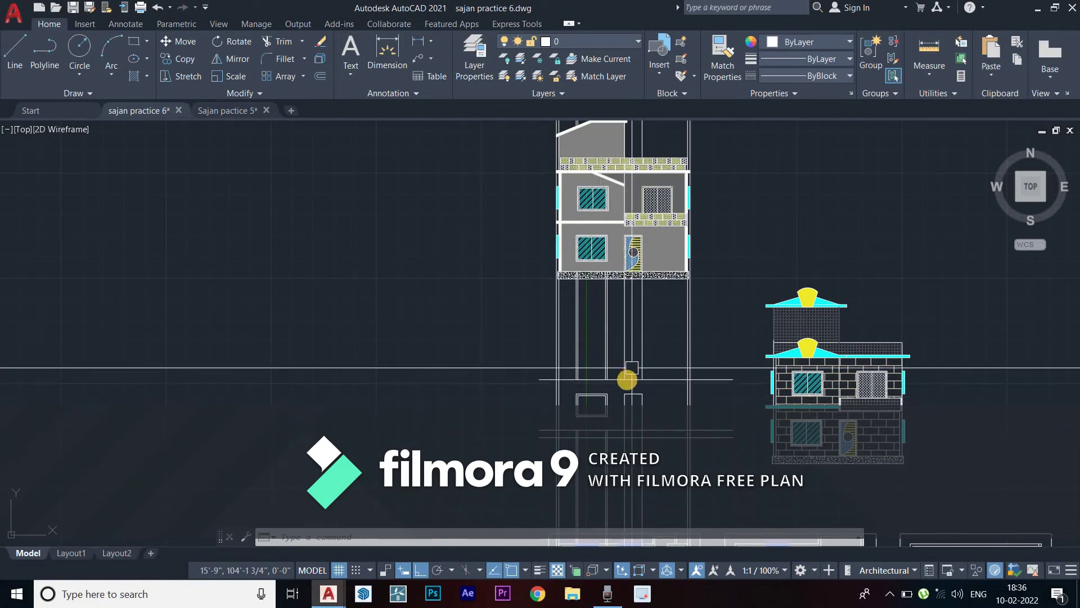
pyautogui.write('o')
pyautogui.press('Return')
pyautogui.write("10'")
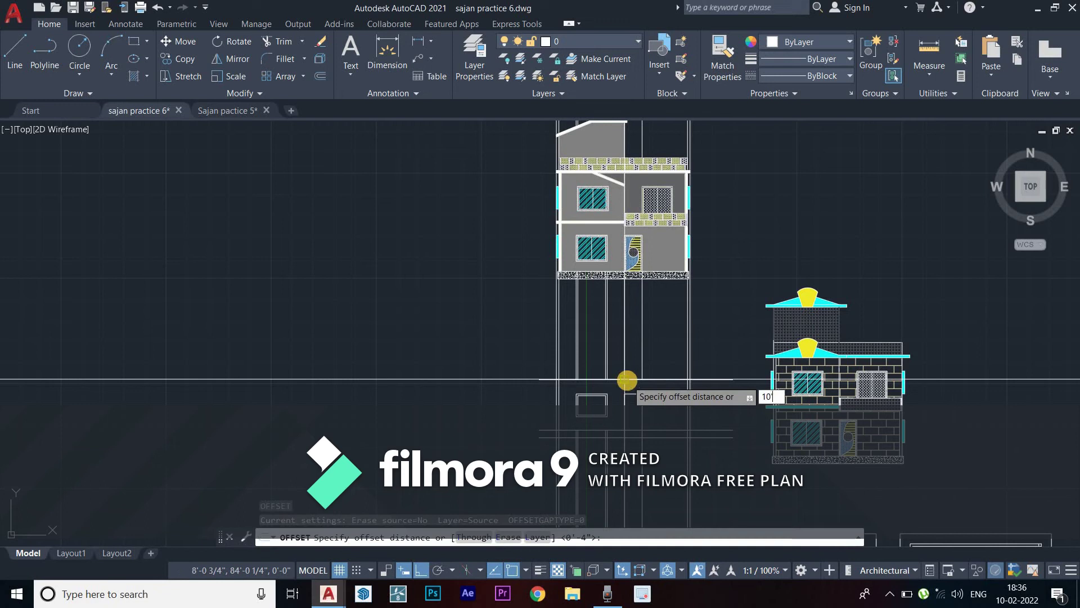
pyautogui.press('Return')
pyautogui.click(649, 379)
pyautogui.click(649, 322)
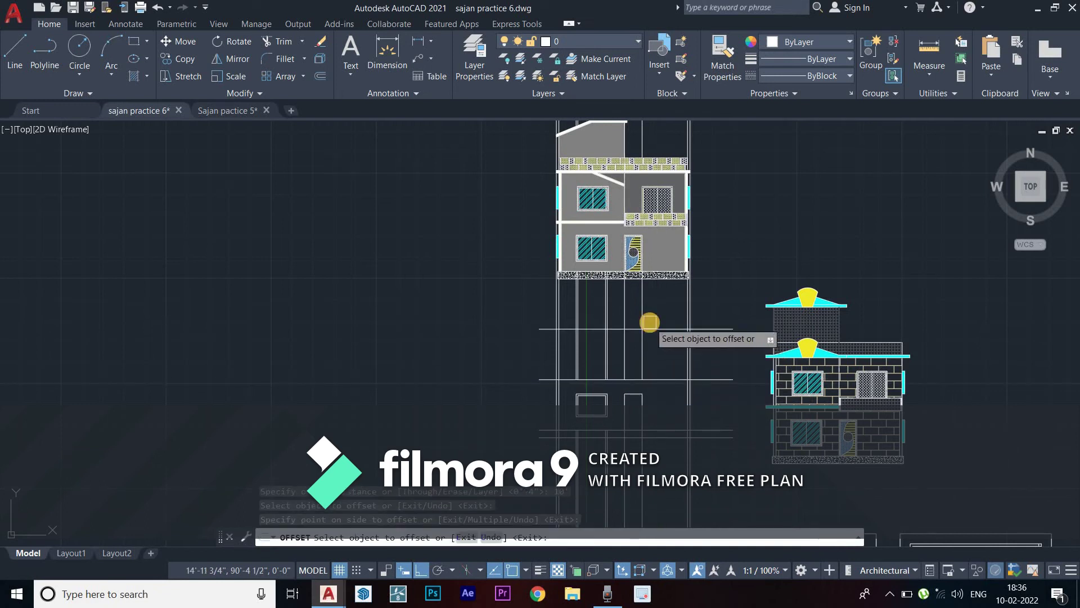
pyautogui.press('Escape')
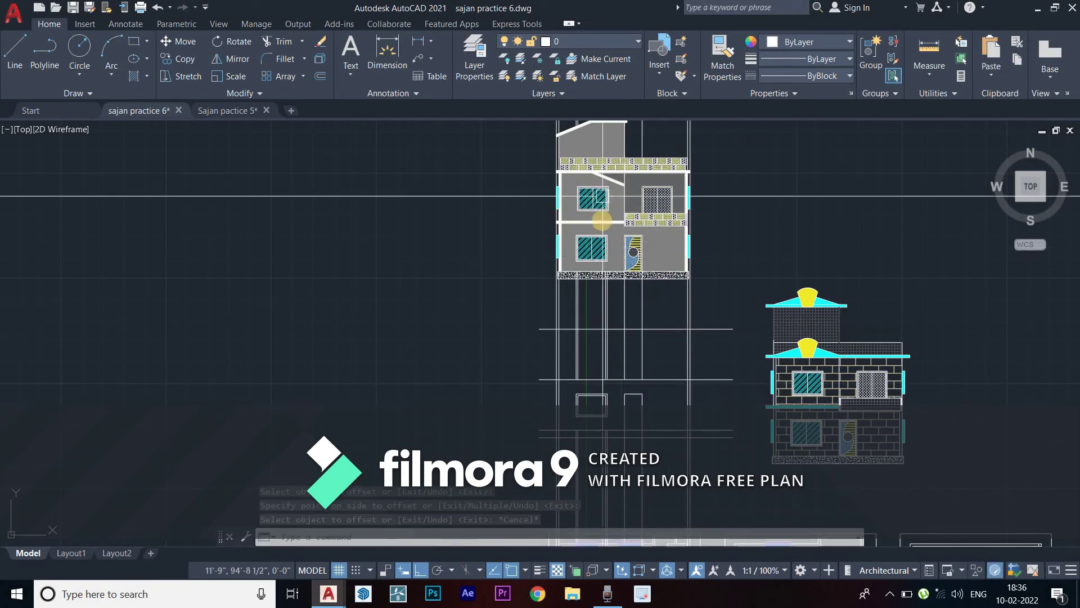
# Pan and zoom to show the elevation and floor plans
pyautogui.scroll(3, 633, 152)
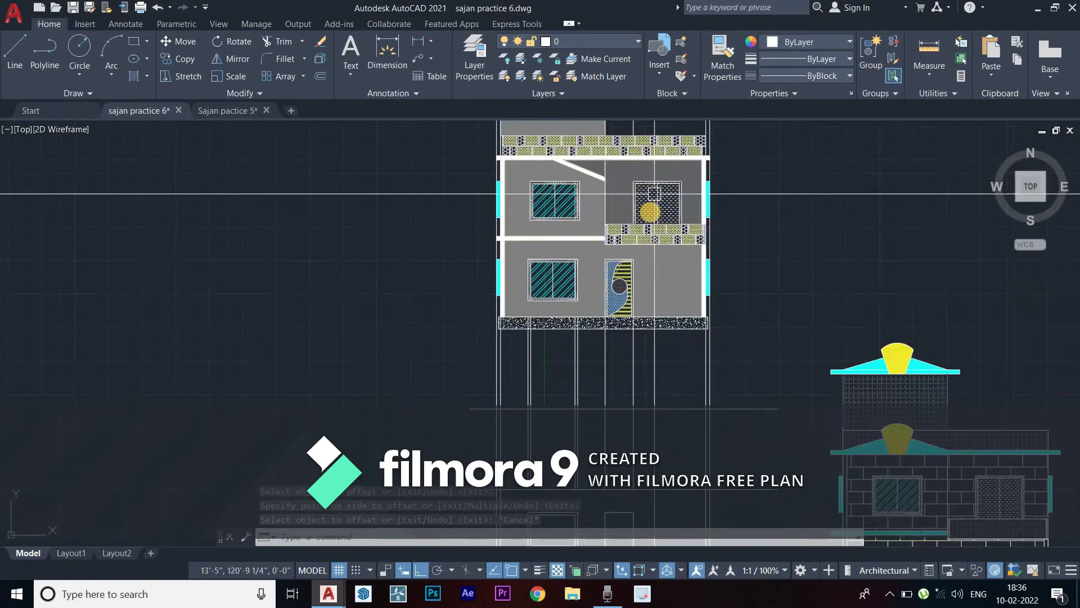
pyautogui.scroll(-7, 669, 254)
pyautogui.scroll(5, 672, 251)
pyautogui.scroll(3, 678, 250)
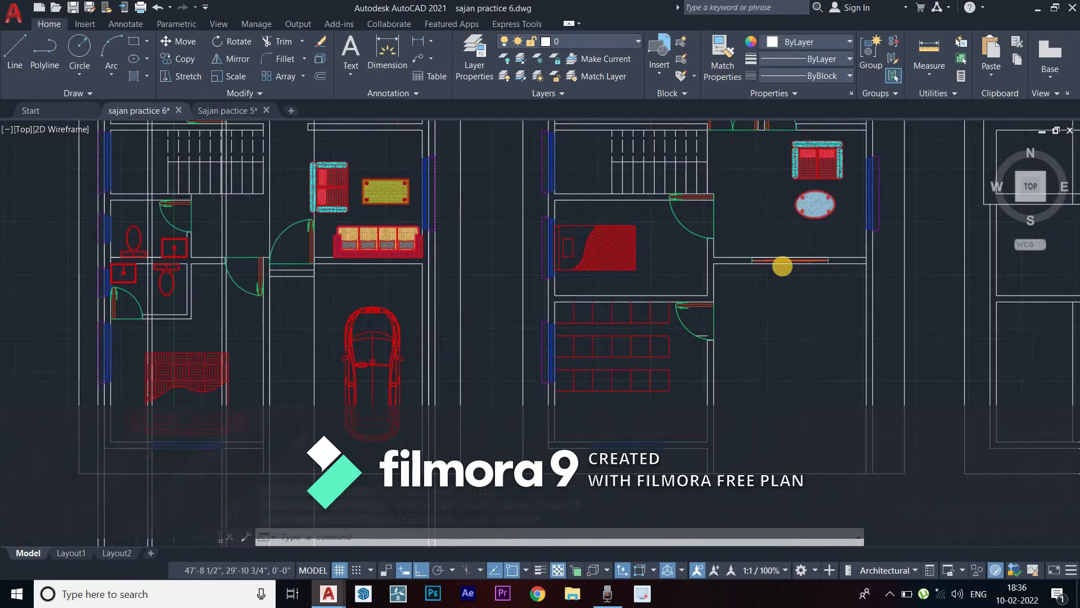
pyautogui.scroll(3, 683, 250)
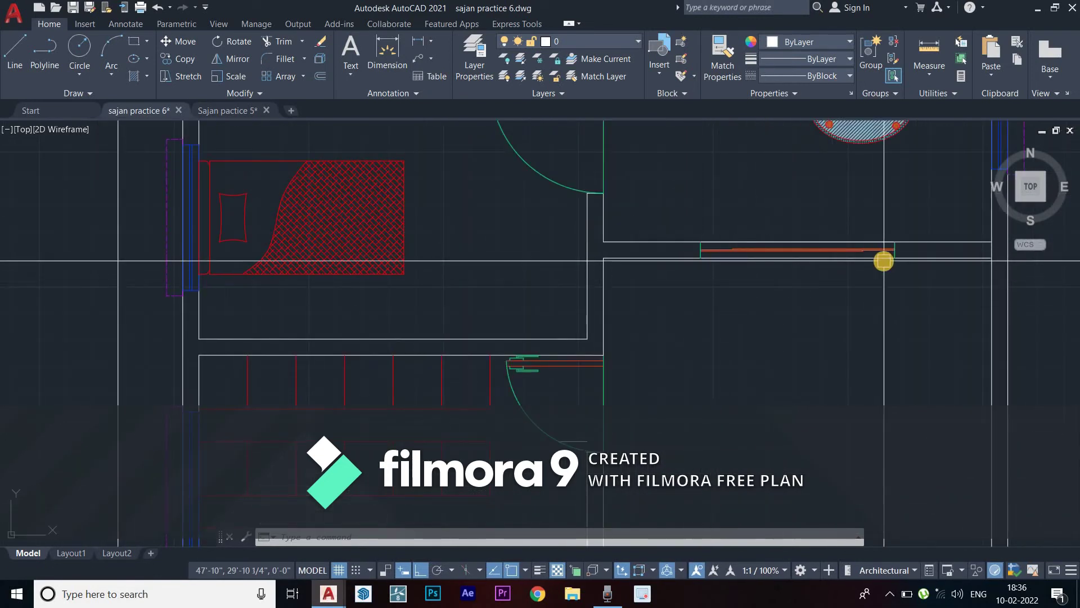
pyautogui.scroll(-5, 943, 309)
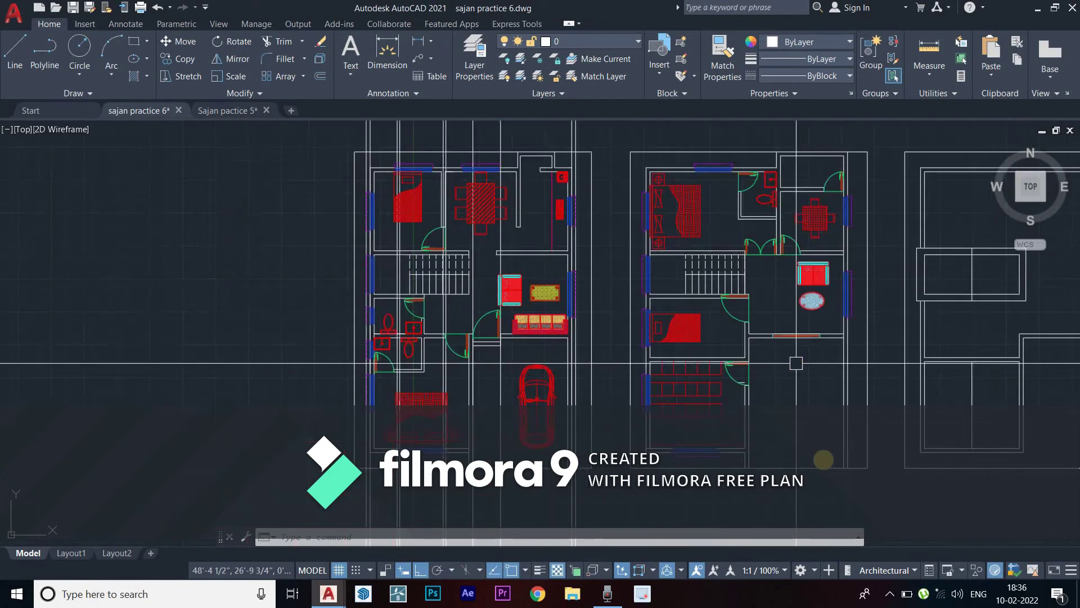
pyautogui.scroll(-2, 816, 386)
pyautogui.moveTo(816, 386)
pyautogui.mouseDown(button='middle')
pyautogui.moveTo(740, 336)
pyautogui.moveTo(744, 310)
pyautogui.mouseUp(button='middle')
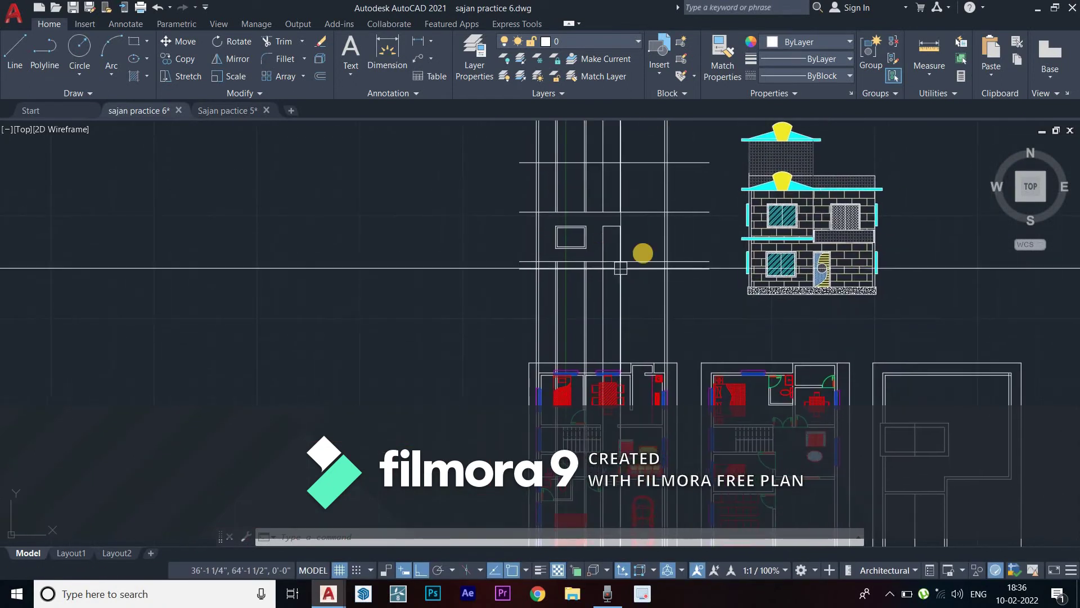
# Crossing-select the coloured brick elevation and move it right, clear of the projection lines
pyautogui.scroll(-3, 784, 361)
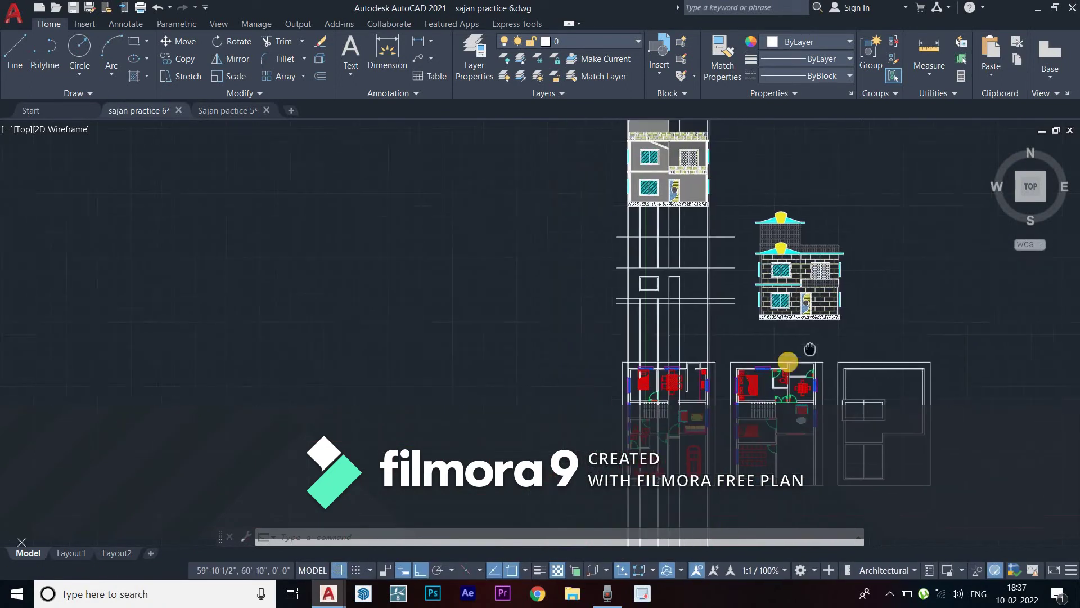
pyautogui.click(826, 358)
pyautogui.click(704, 216)
pyautogui.write('m')
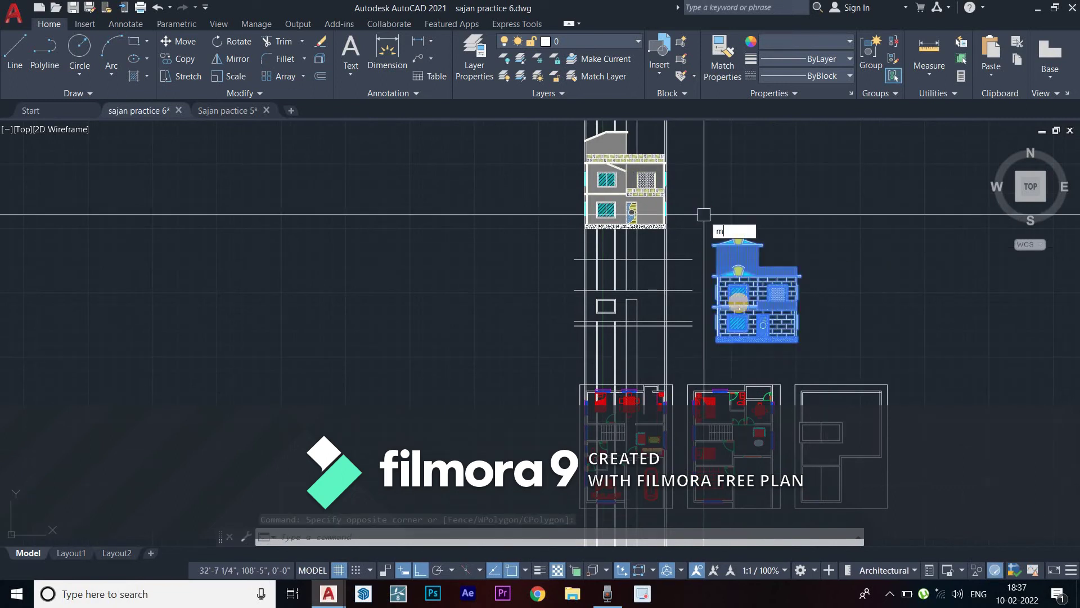
pyautogui.press('Return')
pyautogui.click(904, 309)
pyautogui.click(956, 306)
pyautogui.press('Escape')
pyautogui.moveTo(788, 335); pyautogui.dragTo(773, 290, button='middle')
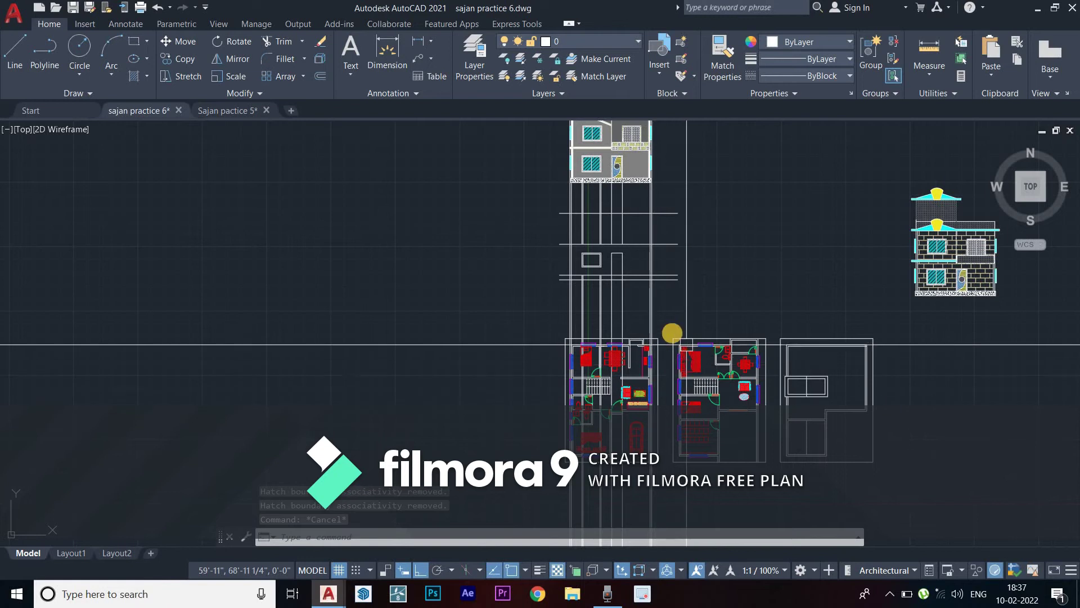
pyautogui.moveTo(670, 332); pyautogui.dragTo(633, 377, button='middle')
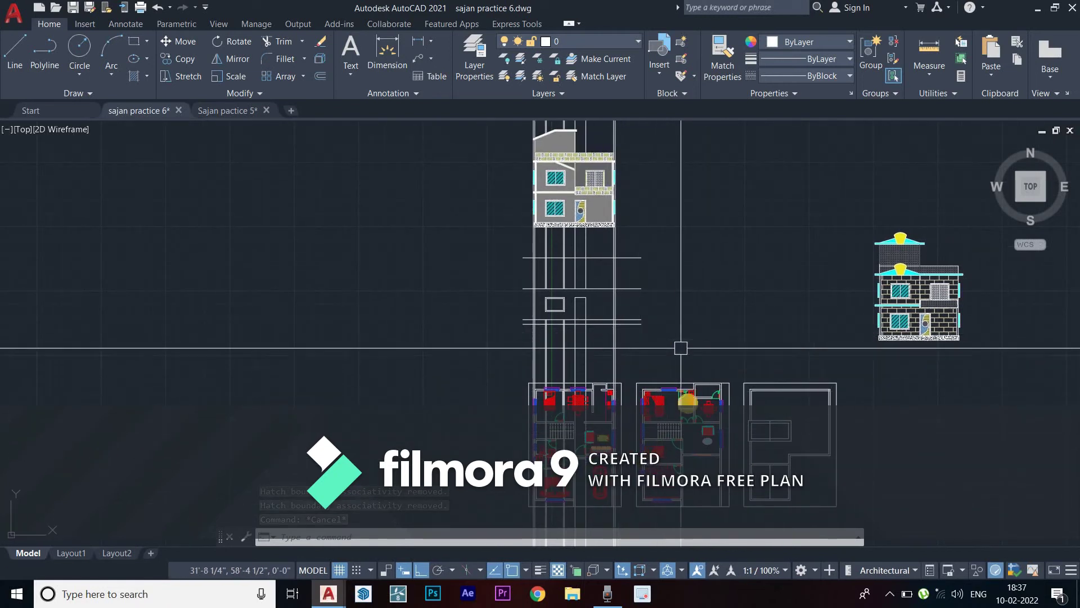
pyautogui.moveTo(688, 403); pyautogui.dragTo(689, 383, button='middle')
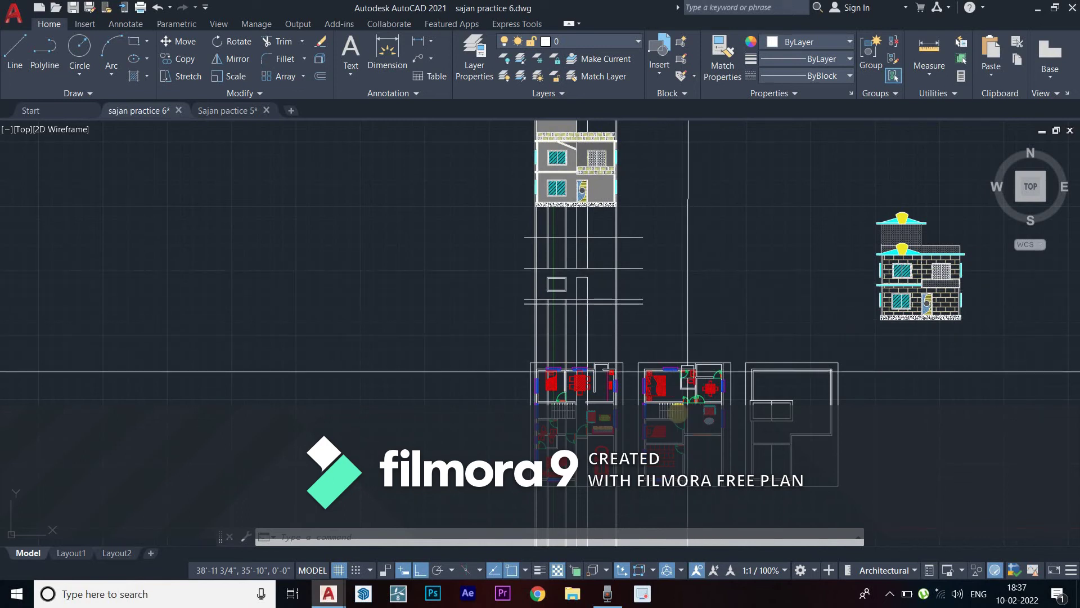
pyautogui.scroll(2, 707, 402)
pyautogui.scroll(2, 707, 402)
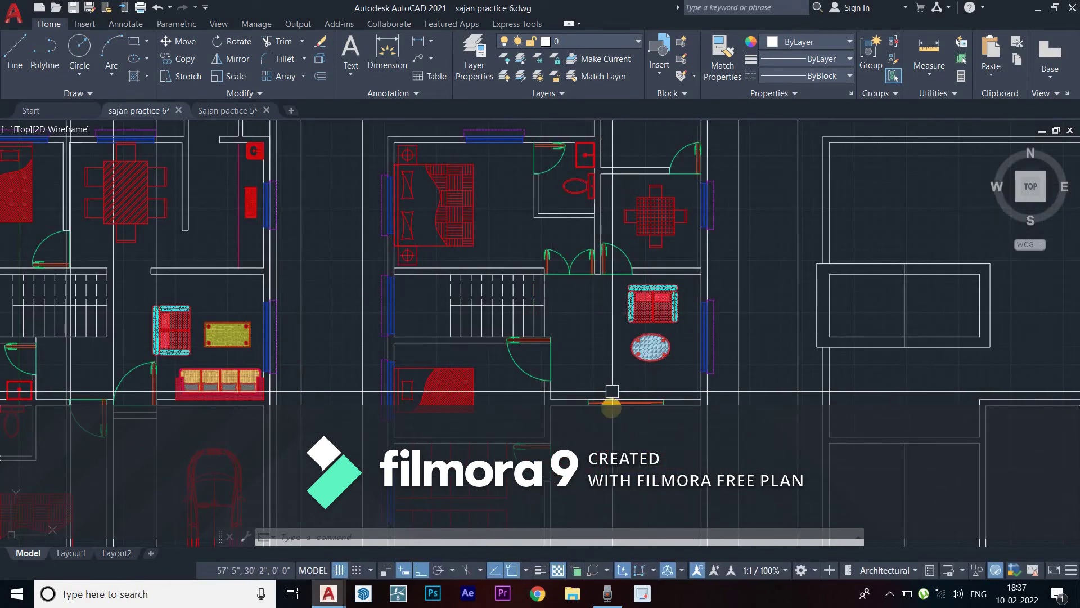
pyautogui.scroll(-6, 644, 398)
pyautogui.scroll(1, 623, 275)
pyautogui.scroll(2, 656, 312)
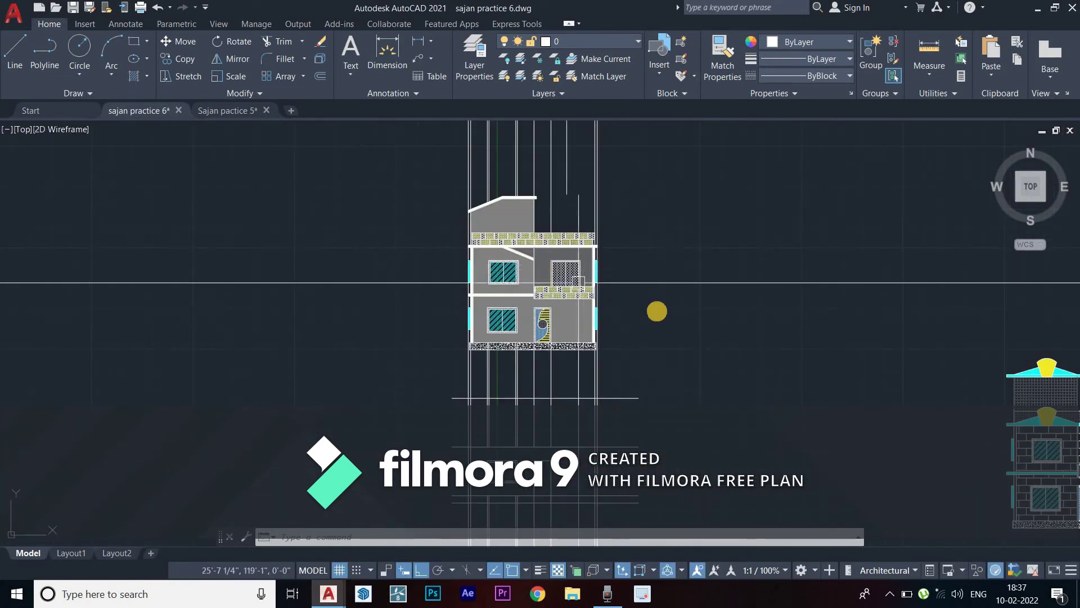
pyautogui.scroll(-3, 657, 311)
pyautogui.moveTo(636, 396); pyautogui.dragTo(645, 397, button='middle')
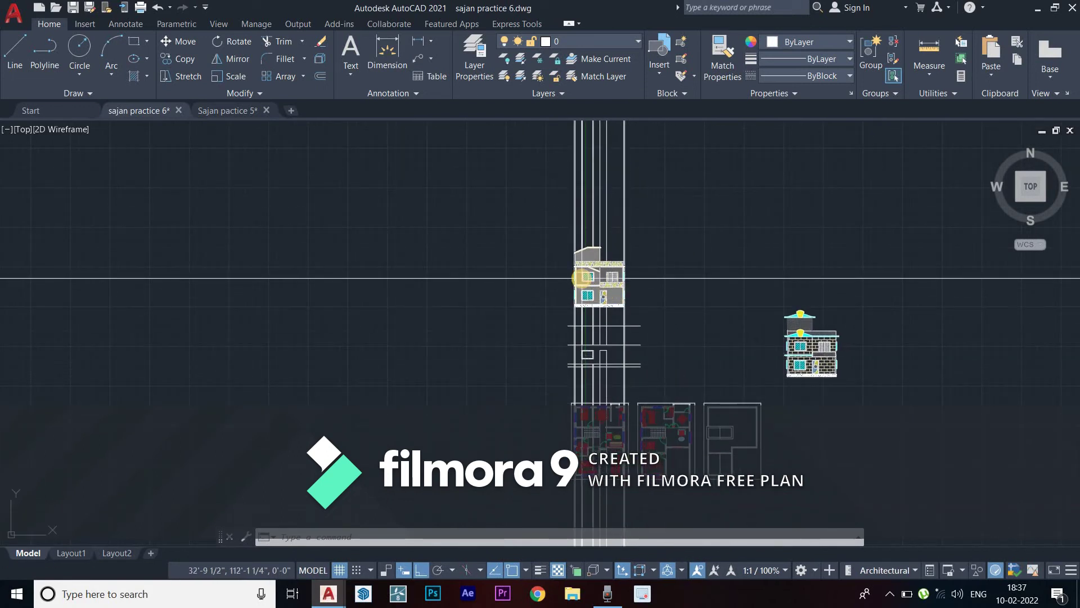
pyautogui.scroll(4, 582, 277)
pyautogui.moveTo(582, 309); pyautogui.dragTo(563, 337, button='middle')
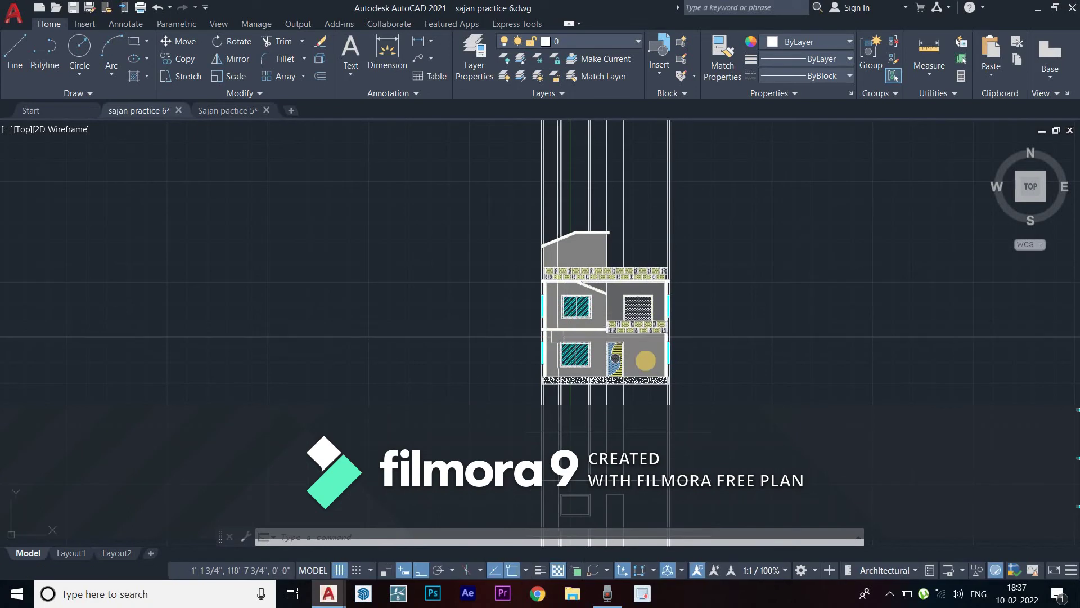
pyautogui.scroll(-4, 571, 318)
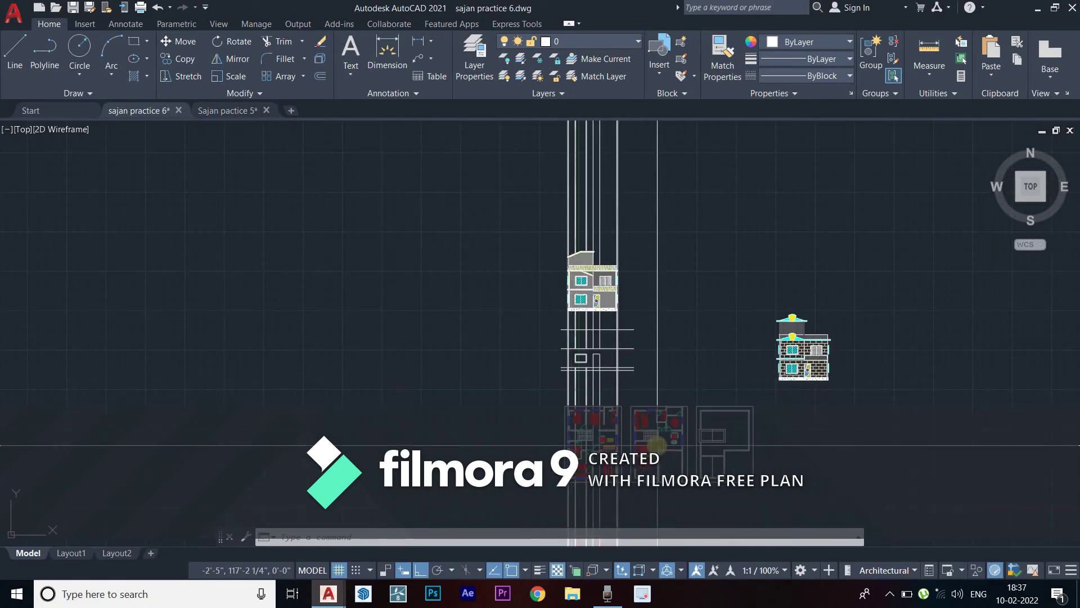
pyautogui.moveTo(657, 369); pyautogui.dragTo(657, 340, button='middle')
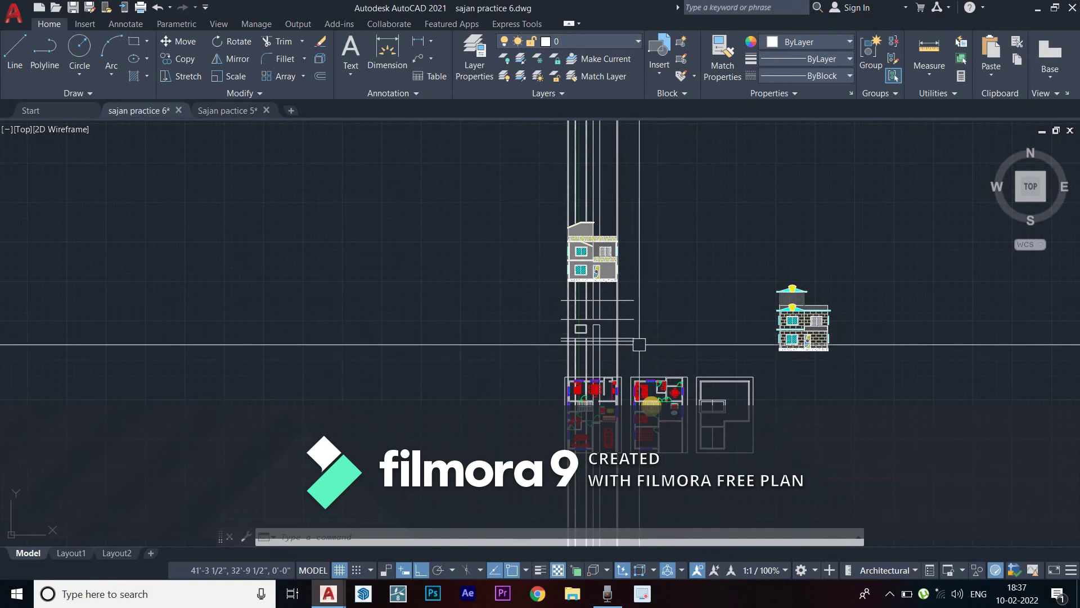
pyautogui.scroll(4, 647, 394)
pyautogui.scroll(-1, 657, 272)
pyautogui.moveTo(657, 273); pyautogui.dragTo(659, 521, button='middle')
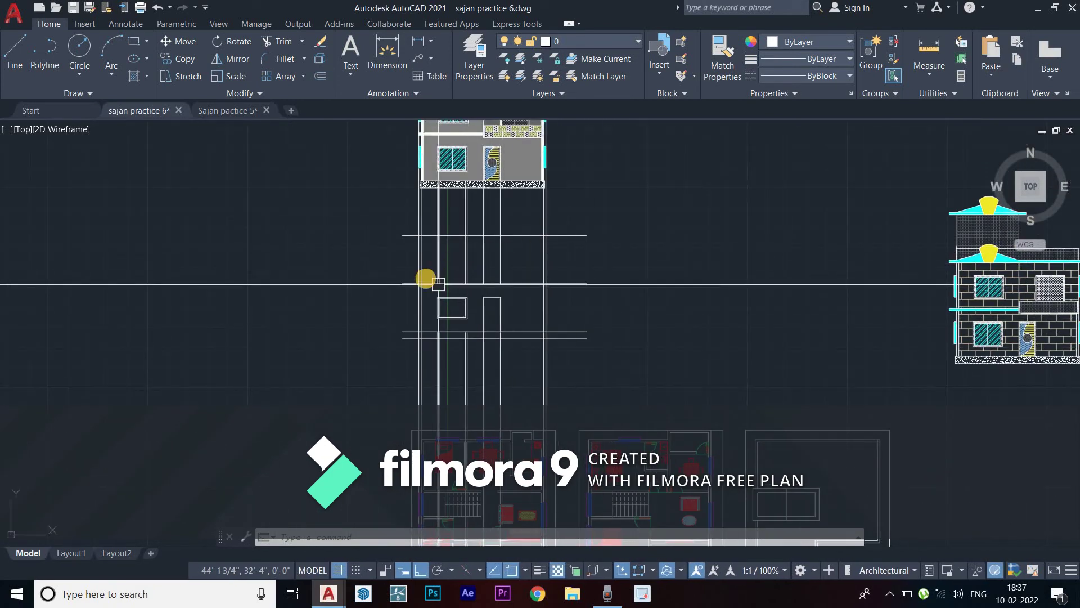
pyautogui.moveTo(512, 285); pyautogui.dragTo(532, 420, button='middle')
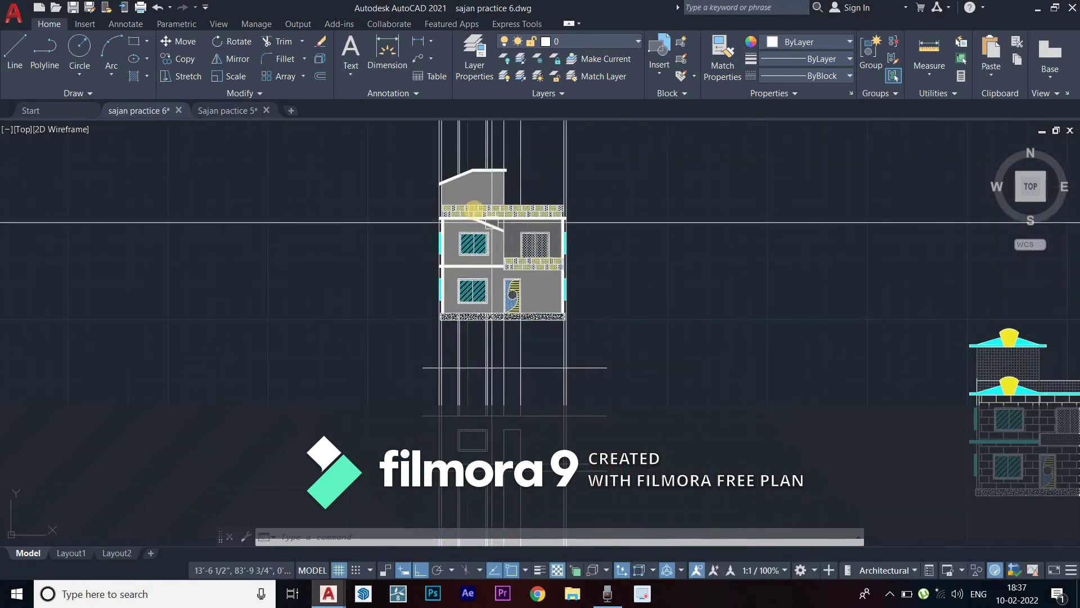
pyautogui.scroll(1, 468, 217)
pyautogui.scroll(1, 476, 281)
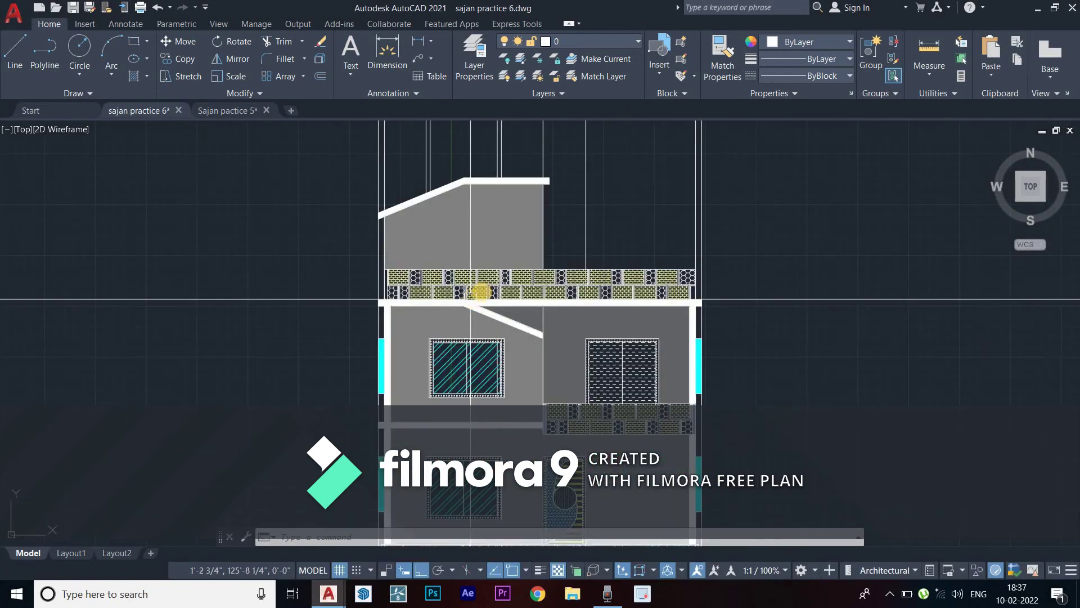
pyautogui.scroll(-1, 480, 304)
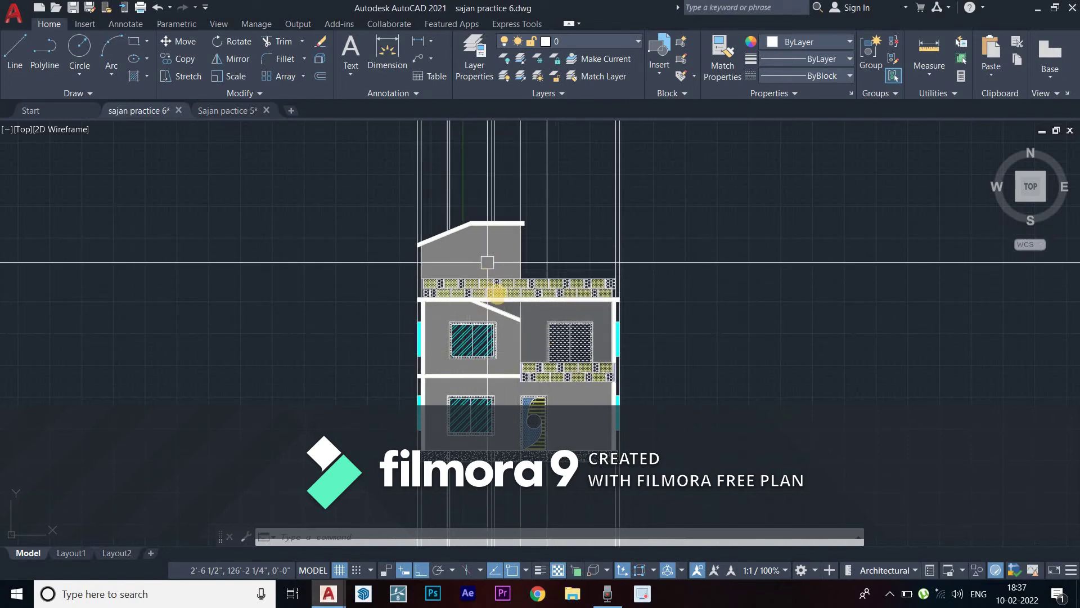
# Pan and zoom to the brick elevation's ground-floor windows, door and hatched projecting slab
pyautogui.scroll(-3, 499, 296)
pyautogui.moveTo(639, 369); pyautogui.dragTo(550, 374, button='middle')
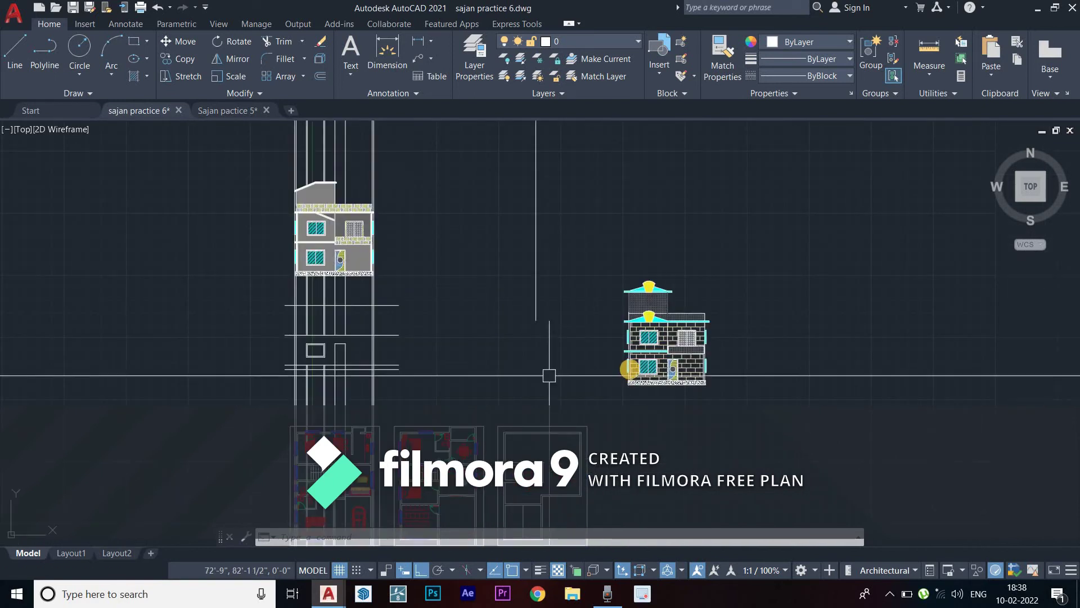
pyautogui.scroll(4, 675, 355)
pyautogui.scroll(2, 674, 354)
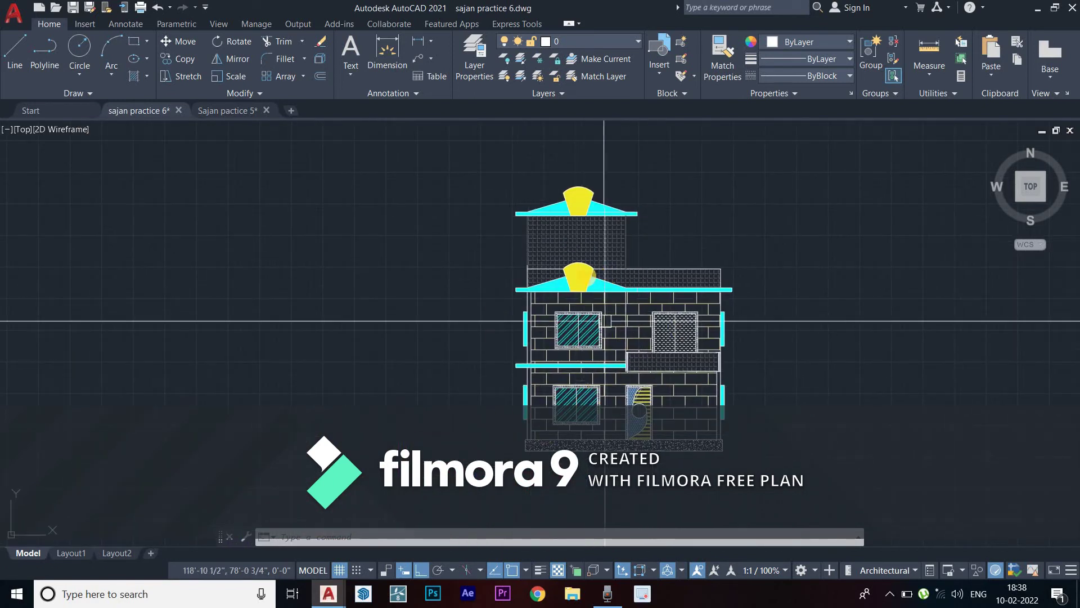
pyautogui.scroll(2, 580, 279)
pyautogui.scroll(-2, 579, 278)
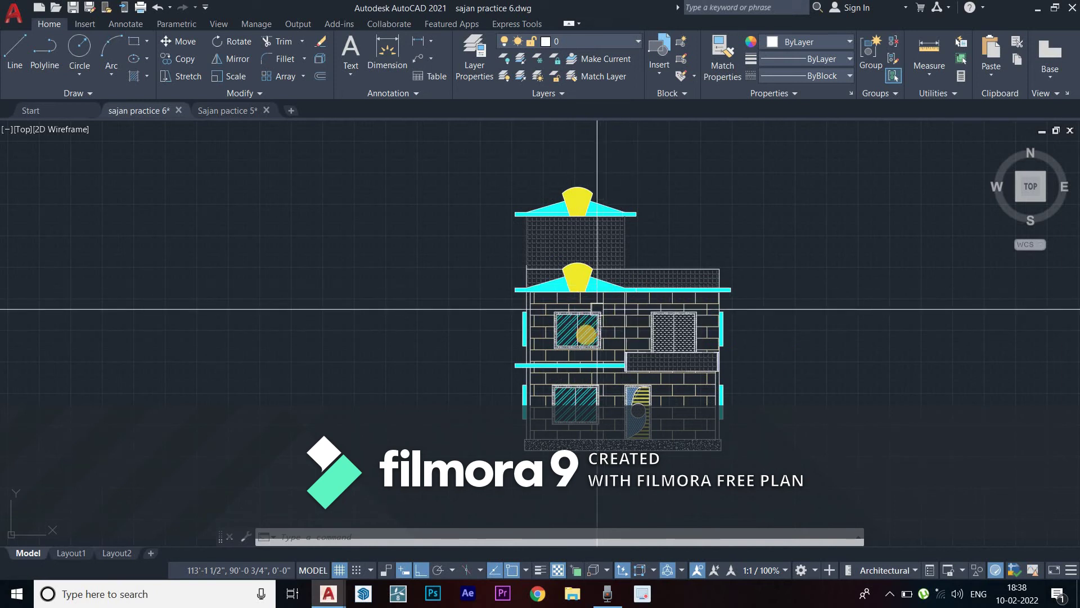
pyautogui.scroll(2, 577, 324)
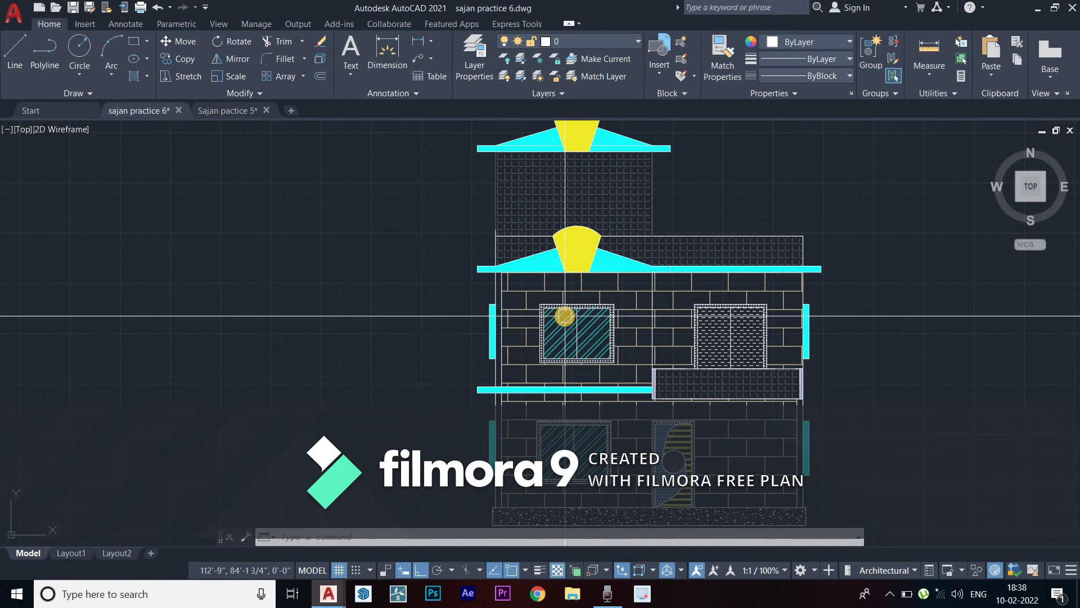
pyautogui.scroll(2, 565, 316)
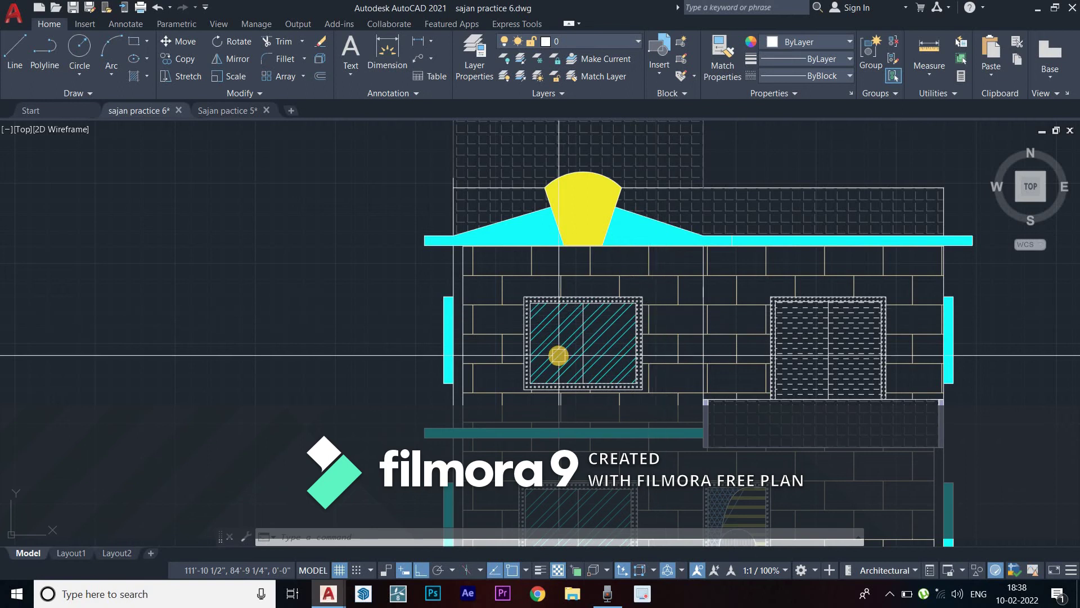
pyautogui.scroll(-2, 559, 355)
pyautogui.moveTo(564, 404); pyautogui.dragTo(575, 302, button='middle')
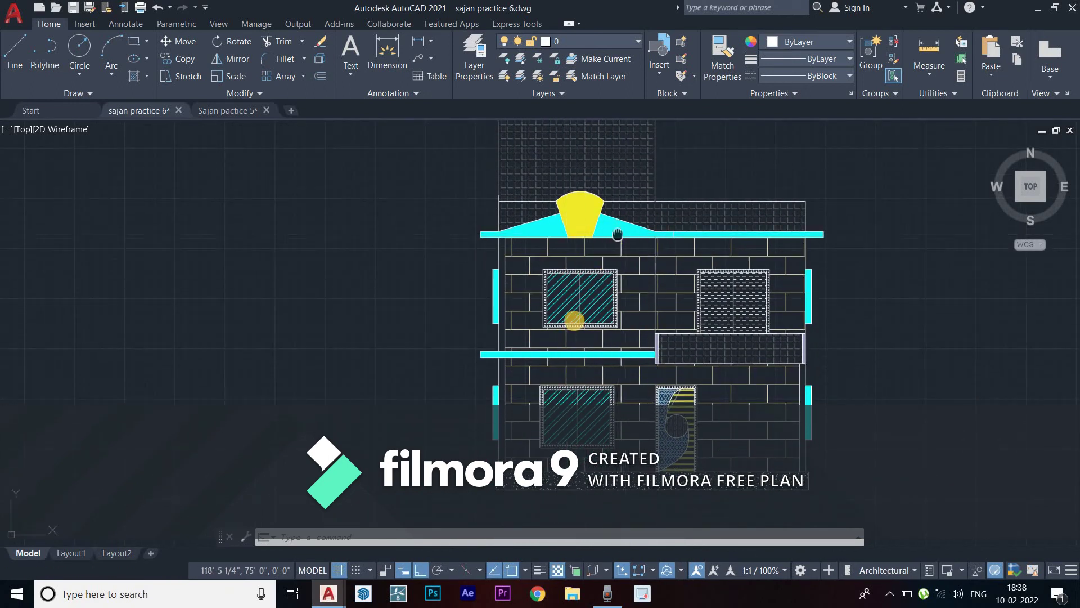
pyautogui.moveTo(610, 237); pyautogui.dragTo(558, 338, button='middle')
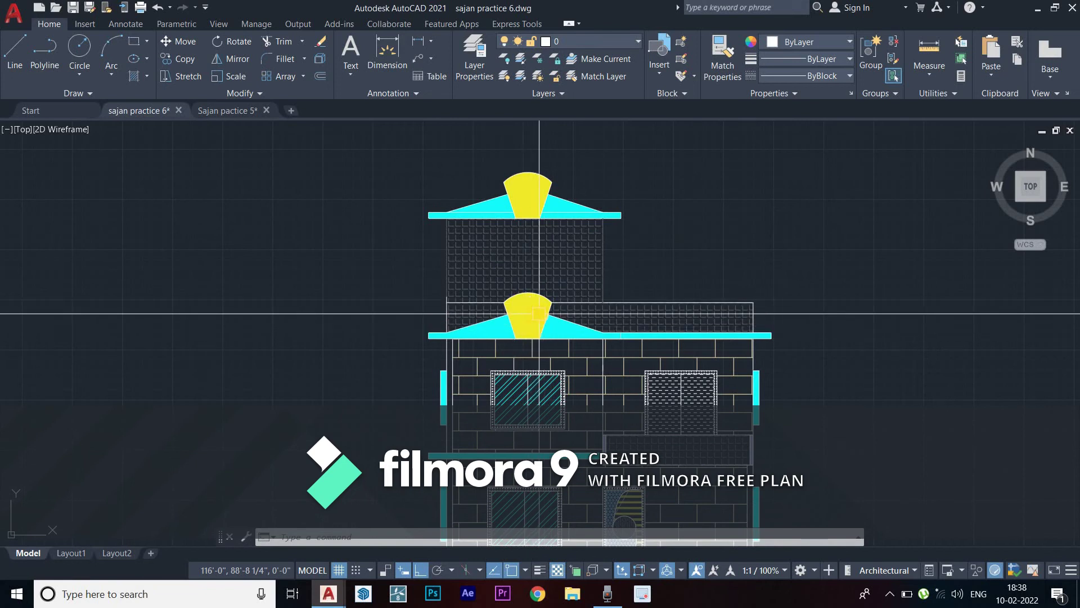
pyautogui.scroll(2, 536, 316)
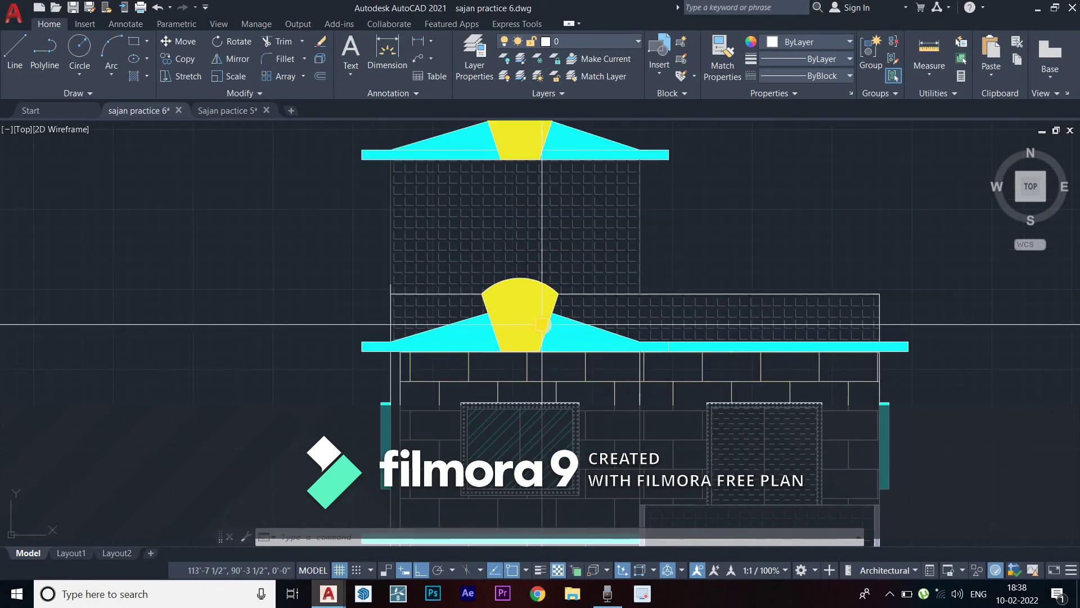
pyautogui.scroll(-2, 540, 325)
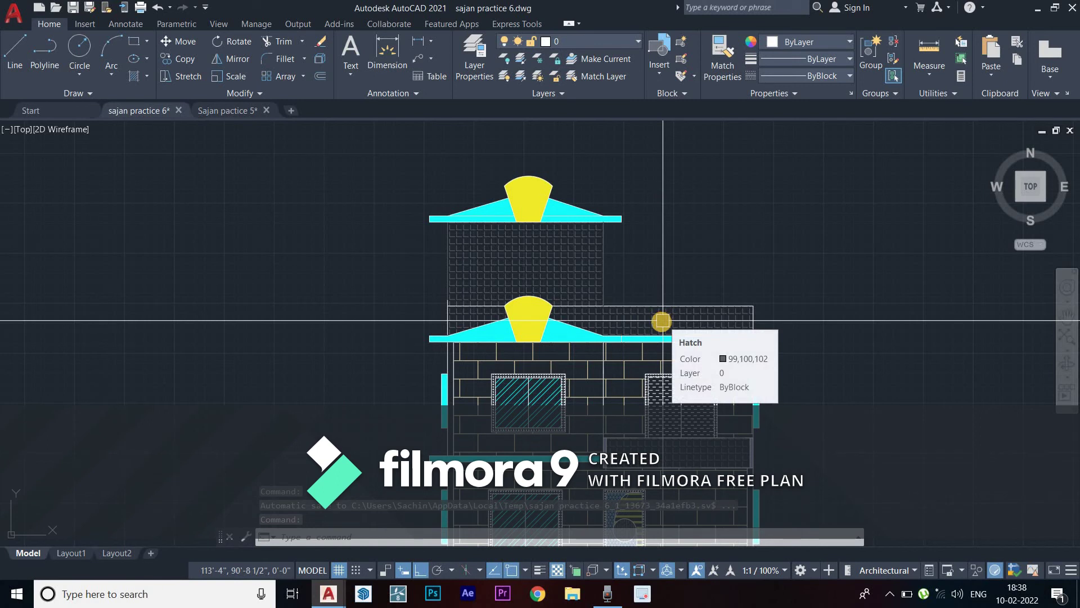
pyautogui.scroll(-2, 579, 321)
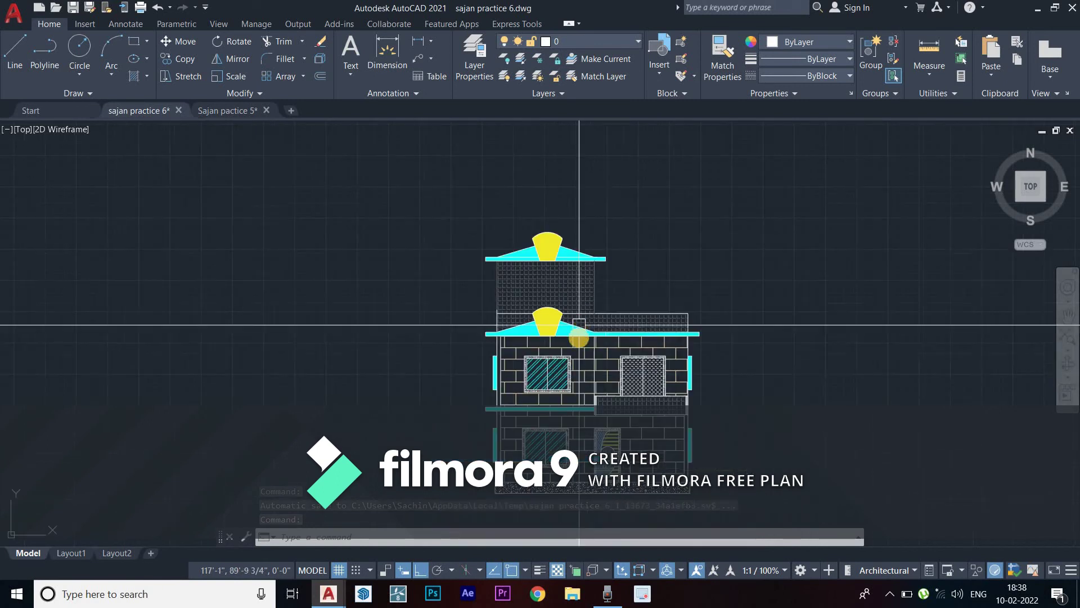
pyautogui.scroll(-5, 615, 413)
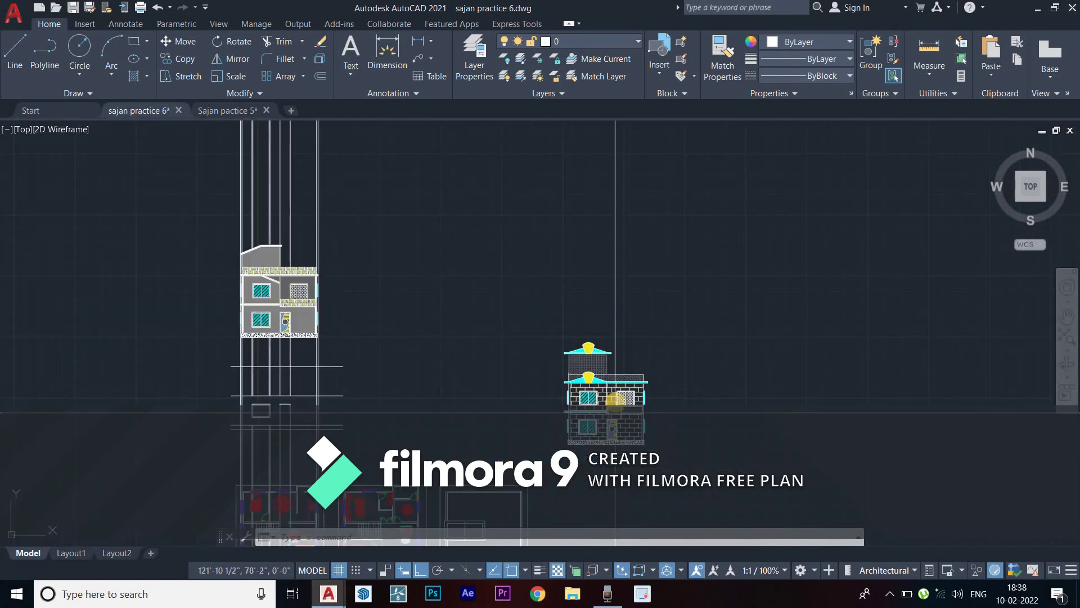
pyautogui.scroll(5, 613, 376)
# Draw a closed 3' wide by 7'2" tall door outline in open space right of the elevation
pyautogui.scroll(4, 613, 412)
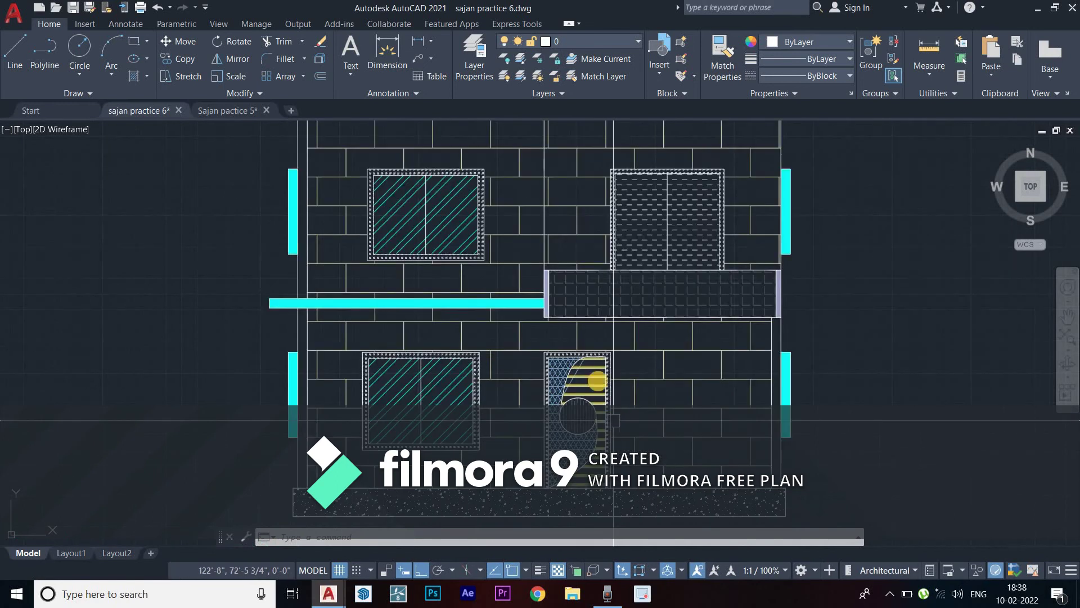
pyautogui.press('Escape')
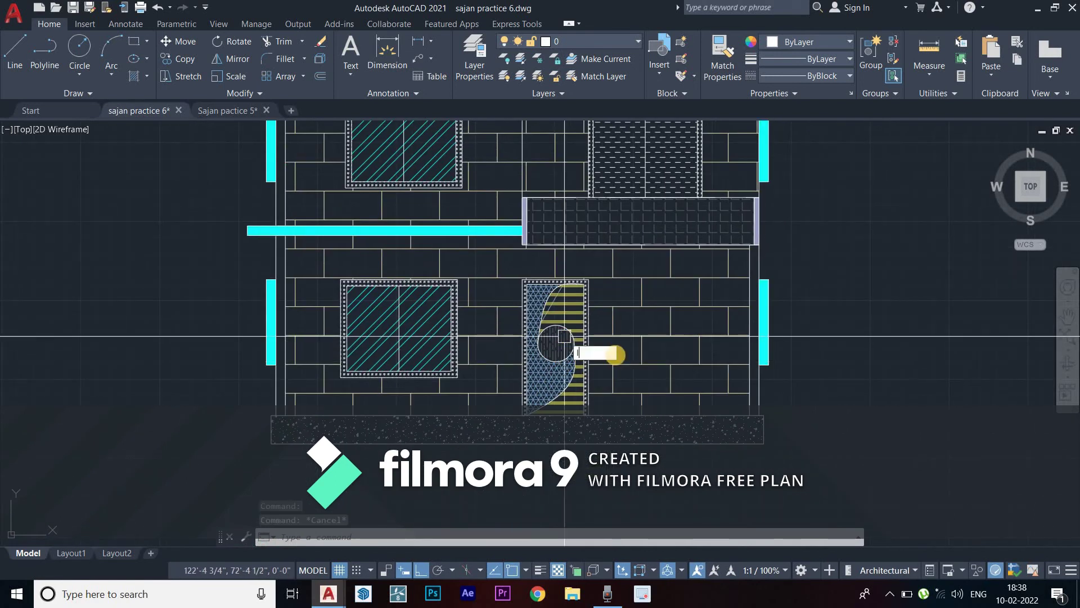
pyautogui.moveTo(564, 336); pyautogui.dragTo(373, 260, button='middle')
pyautogui.write('l')
pyautogui.press('Return')
pyautogui.click(664, 378)
pyautogui.write('72')
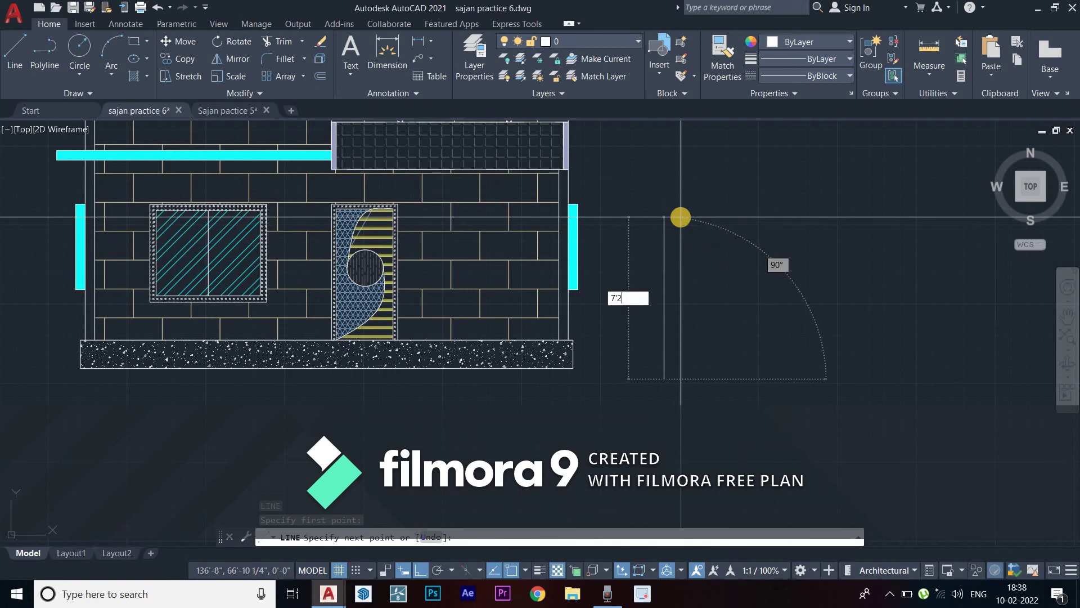
pyautogui.write('"')
pyautogui.press('Return')
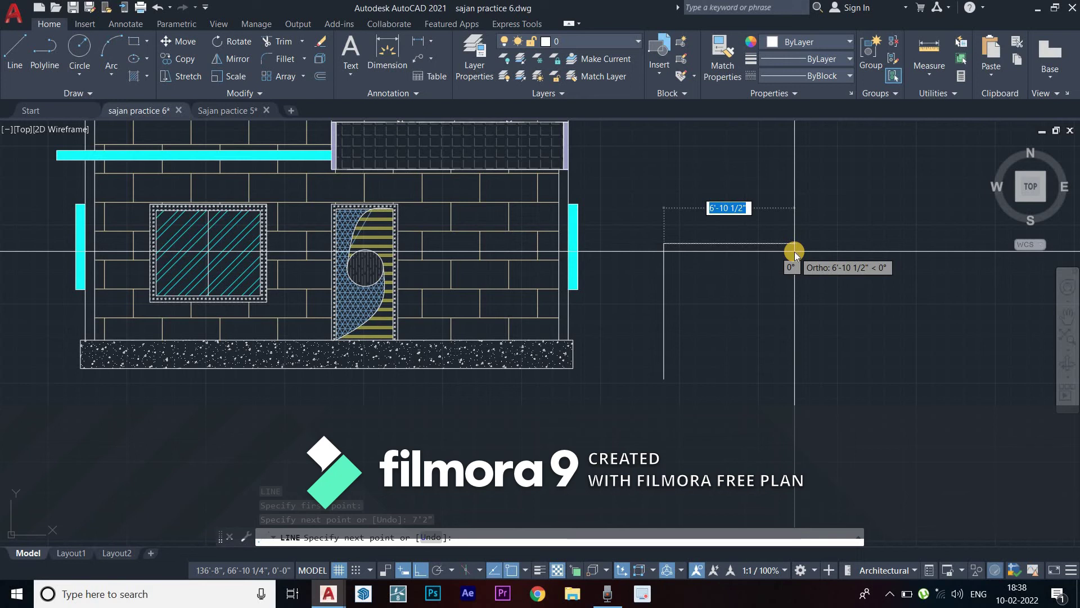
pyautogui.write("3'")
pyautogui.press('Return')
pyautogui.write("7'2")
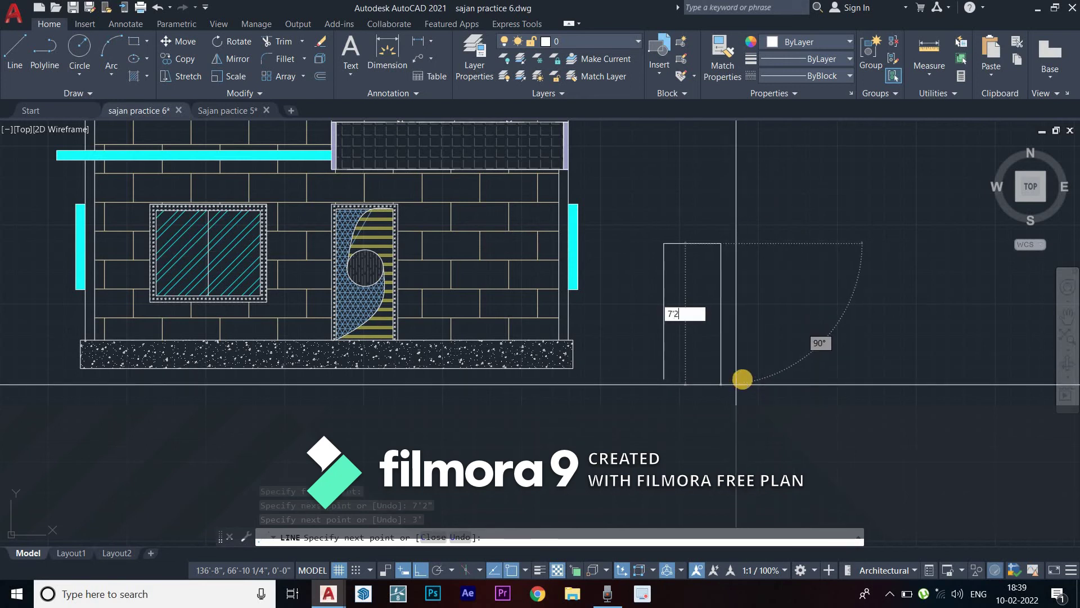
pyautogui.write('"')
pyautogui.press('Return')
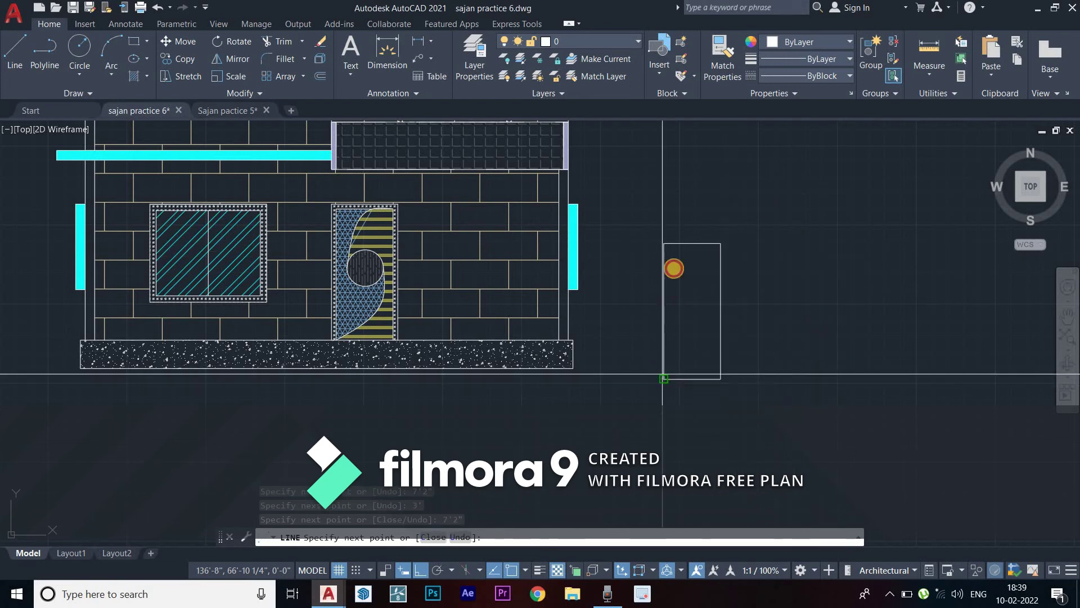
pyautogui.moveTo(682, 328); pyautogui.dragTo(682, 335, button='middle')
pyautogui.press('Escape')
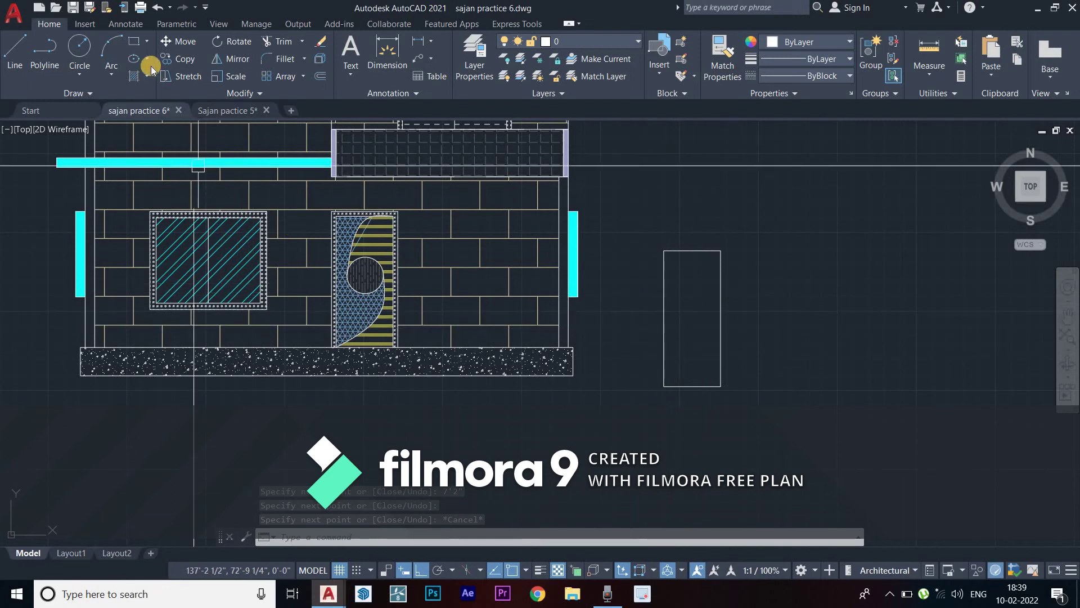
# Draw a small circle inside the door outline
pyautogui.write('c')
pyautogui.press('Return')
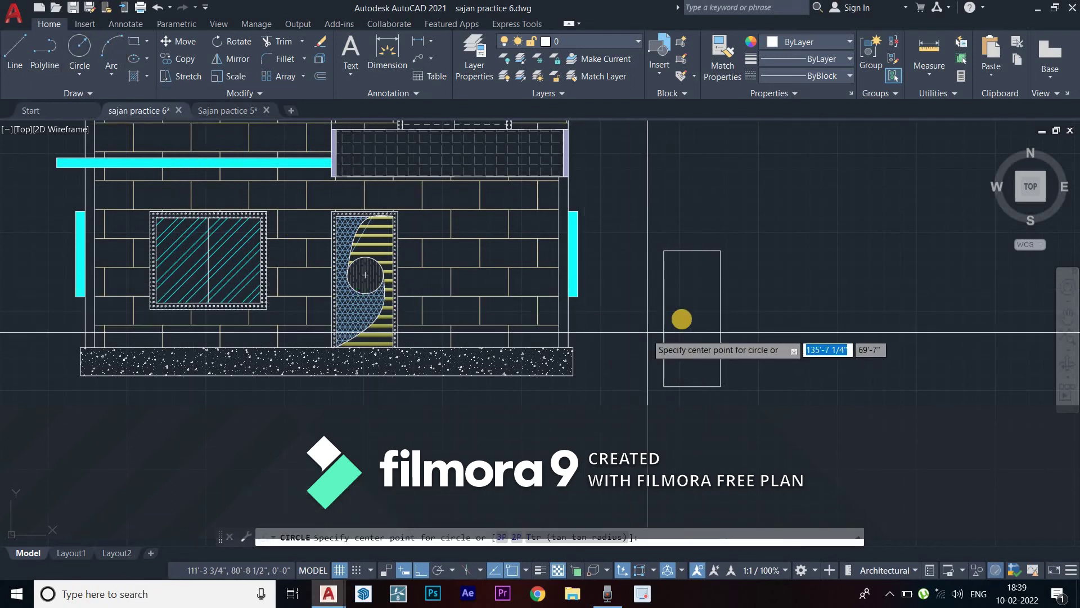
pyautogui.scroll(2, 688, 316)
pyautogui.click(690, 317)
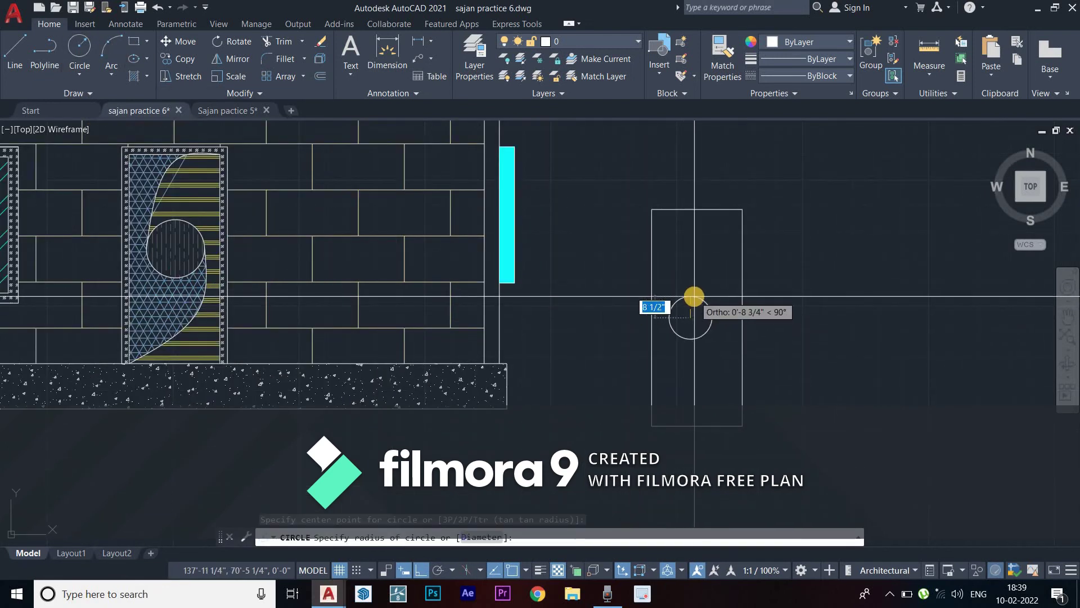
pyautogui.click(694, 299)
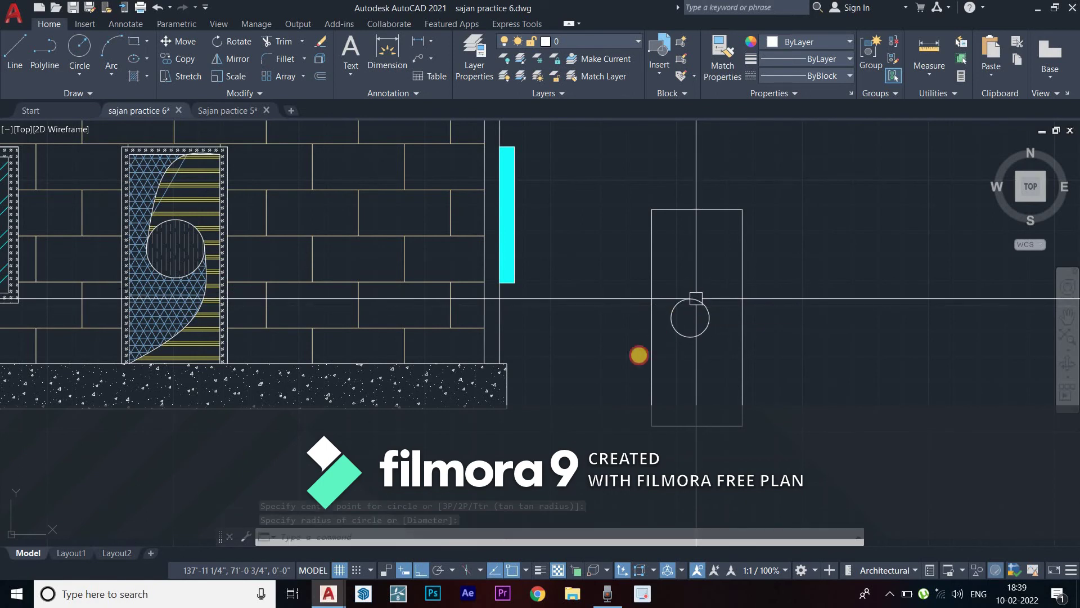
pyautogui.press('Escape')
# Begin a curve from the door's bottom-left corner, then abandon it
pyautogui.click(79, 97)
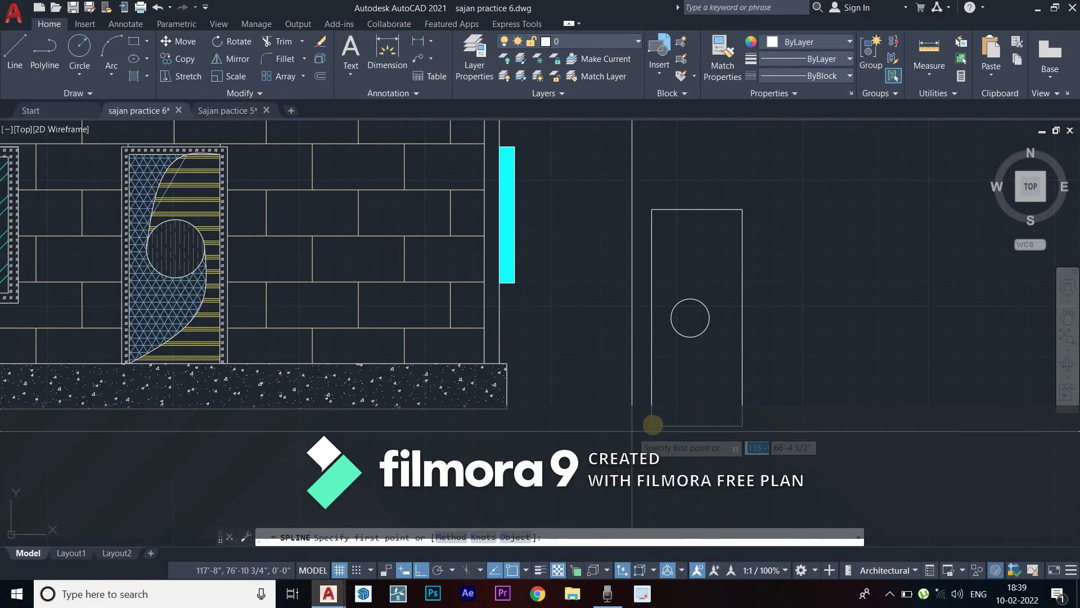
pyautogui.click(697, 393)
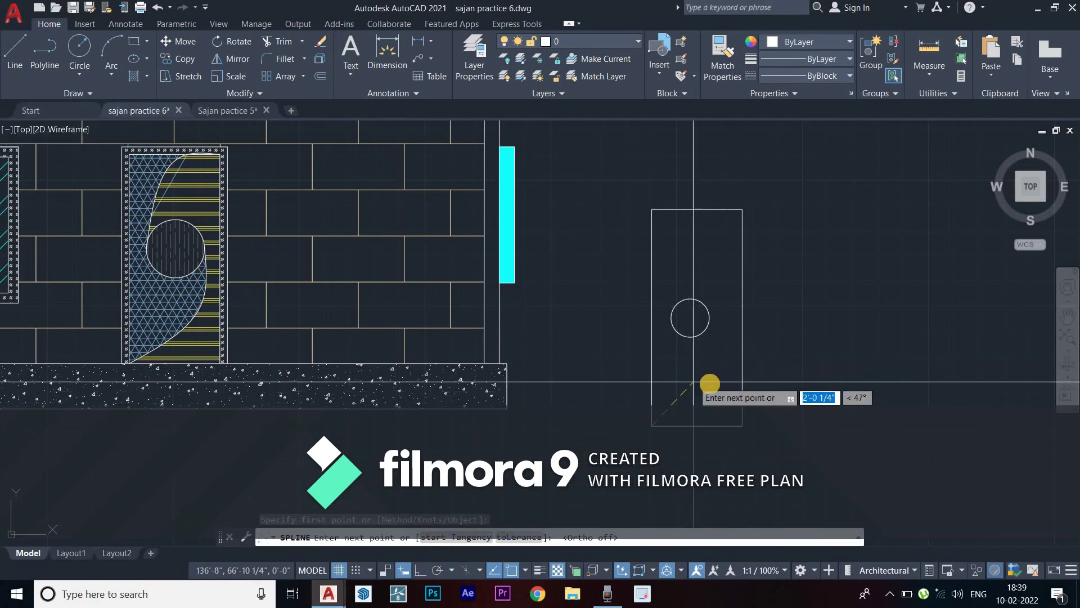
pyautogui.click(710, 378)
pyautogui.click(711, 315)
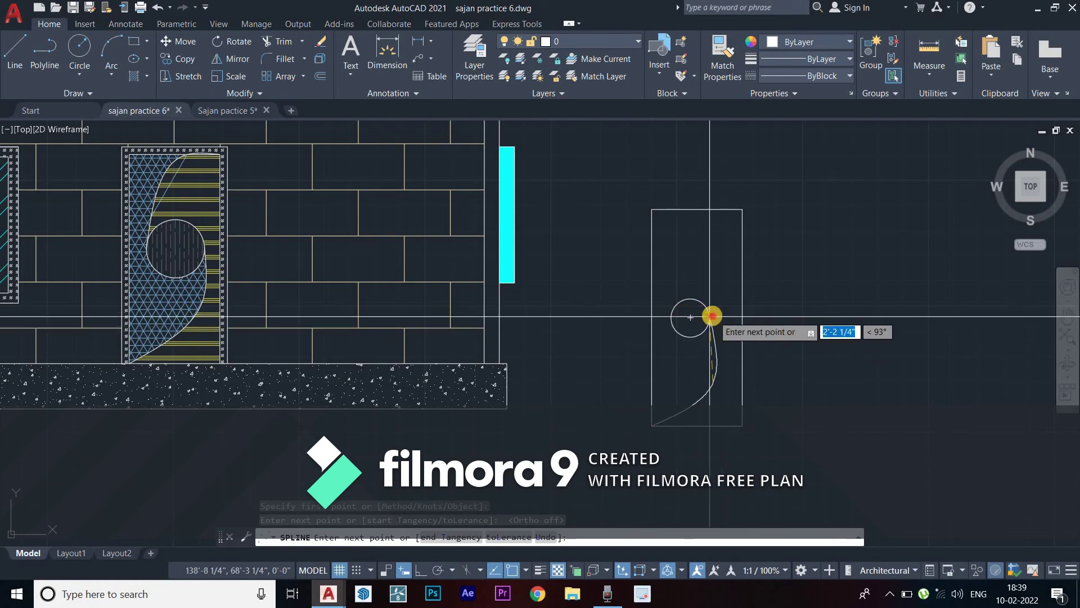
pyautogui.press('Escape')
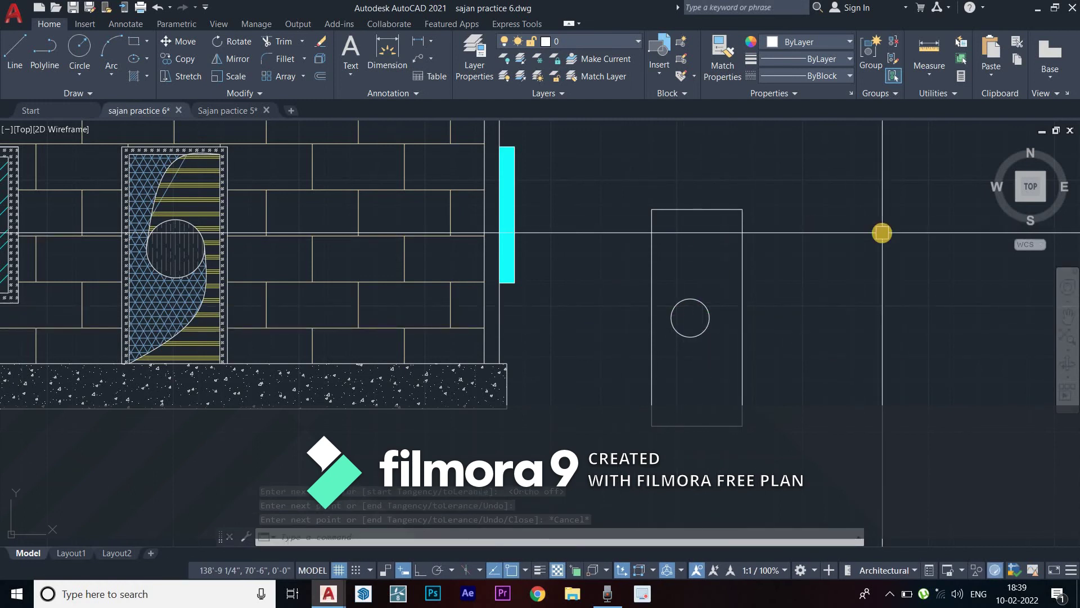
# Draw a spline from the rectangle's bottom corner up to the circle
pyautogui.rightClick(808, 248)
pyautogui.click(847, 257)
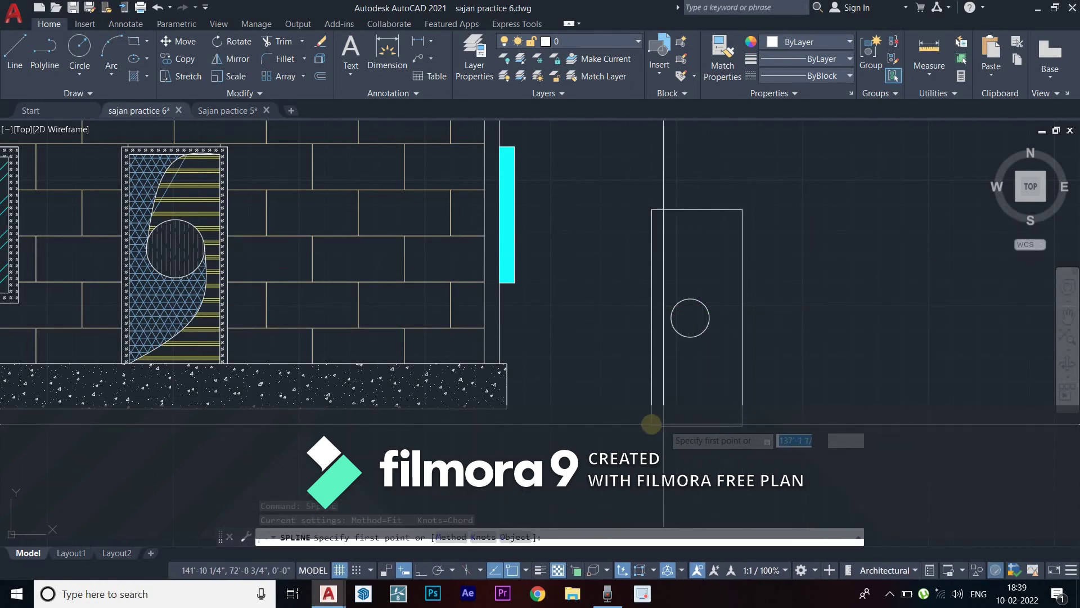
pyautogui.click(715, 334)
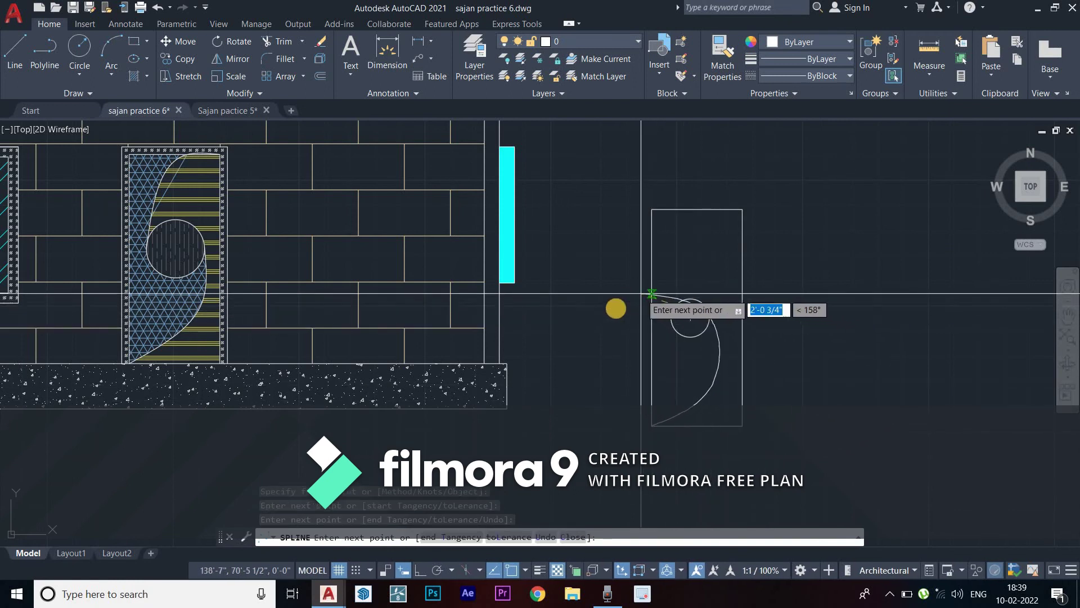
pyautogui.press('Return')
# Draw an upper spline from the rectangle's top-right corner curving to the circle's left edge
pyautogui.rightClick(804, 212)
pyautogui.click(833, 217)
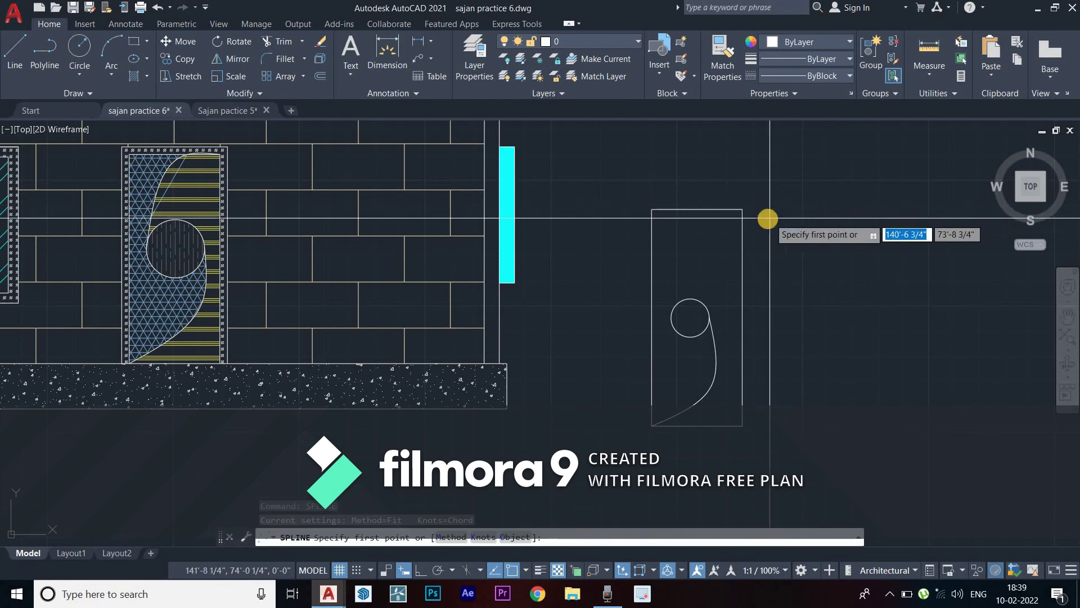
pyautogui.click(741, 212)
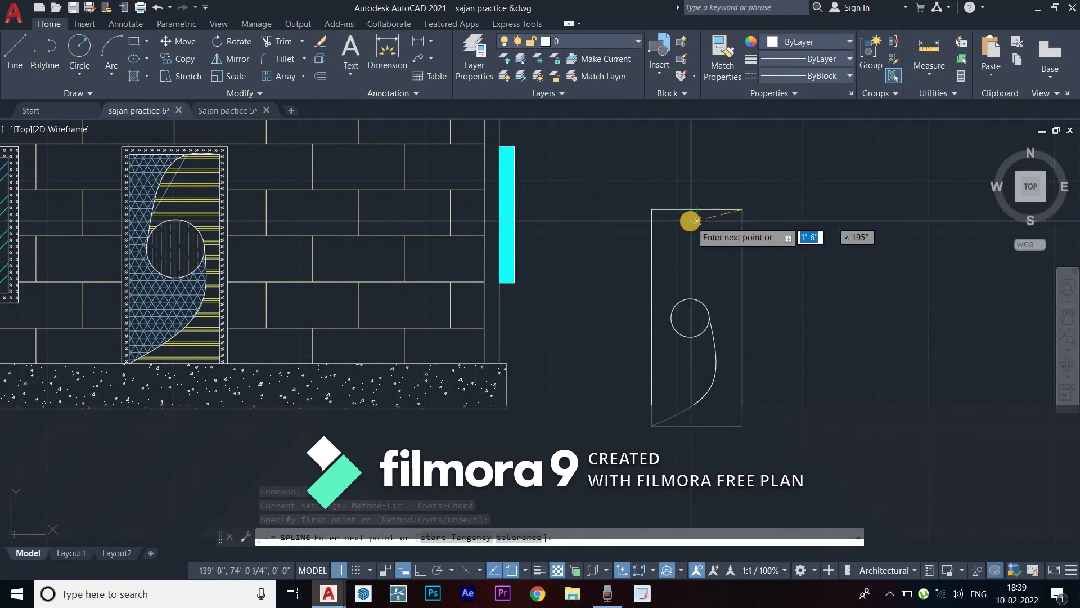
pyautogui.click(697, 232)
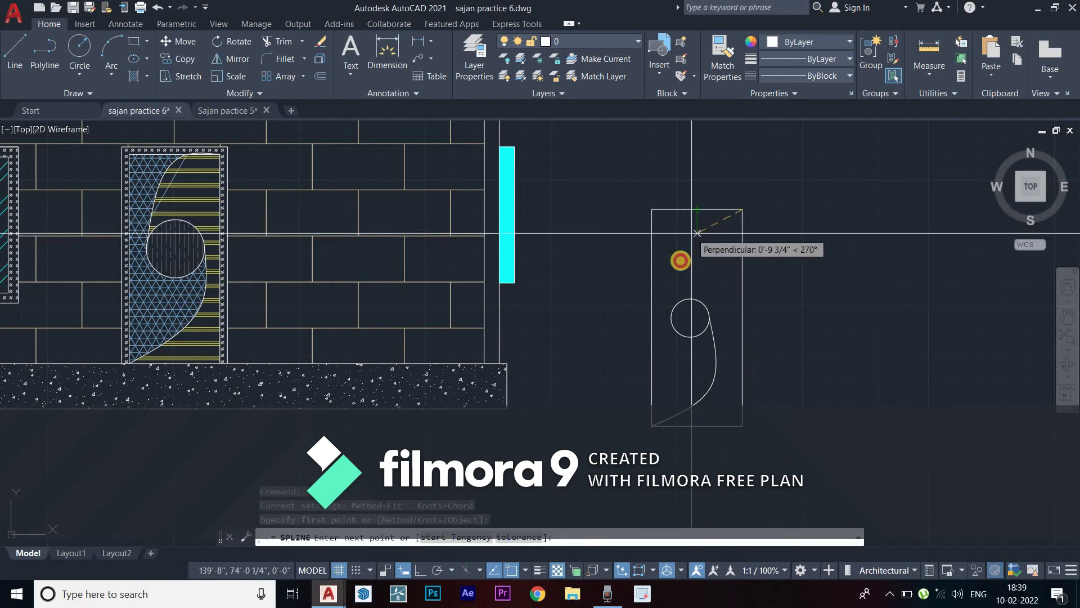
pyautogui.click(672, 318)
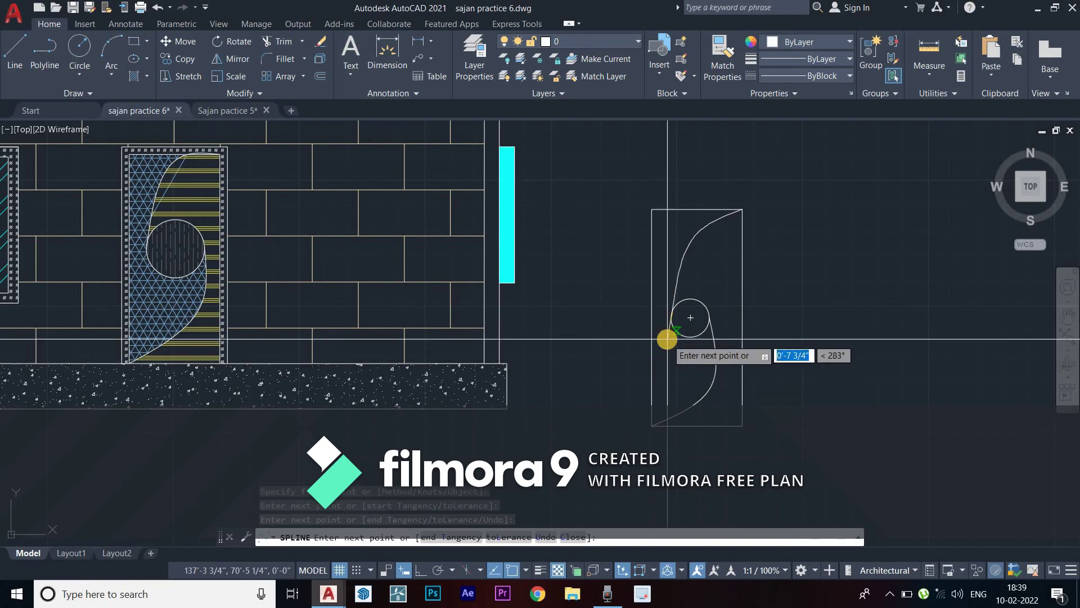
pyautogui.press('Return')
pyautogui.scroll(-1, 754, 318)
pyautogui.scroll(-1, 732, 304)
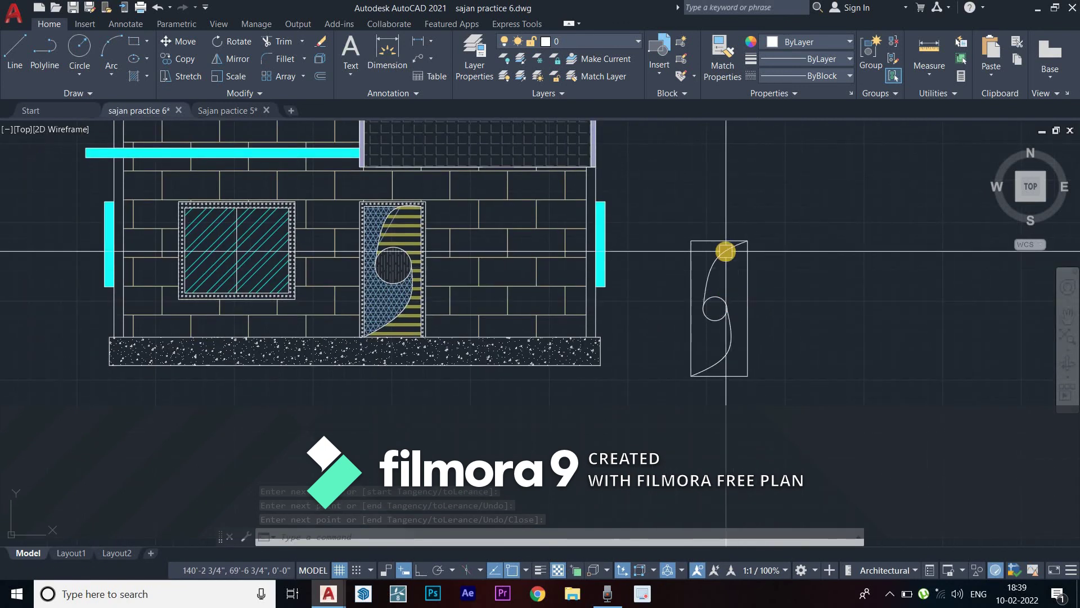
pyautogui.press('Escape')
pyautogui.scroll(2, 725, 251)
# Delete the upper spline and bring the left building's construction lines into view
pyautogui.press('Delete')
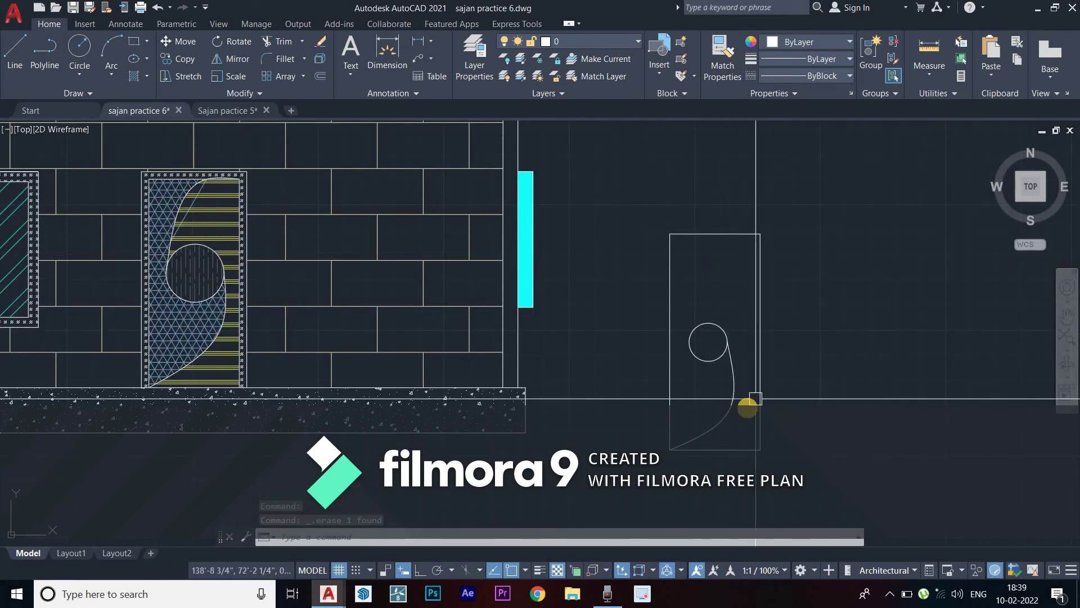
pyautogui.click(730, 406)
pyautogui.scroll(-4, 675, 360)
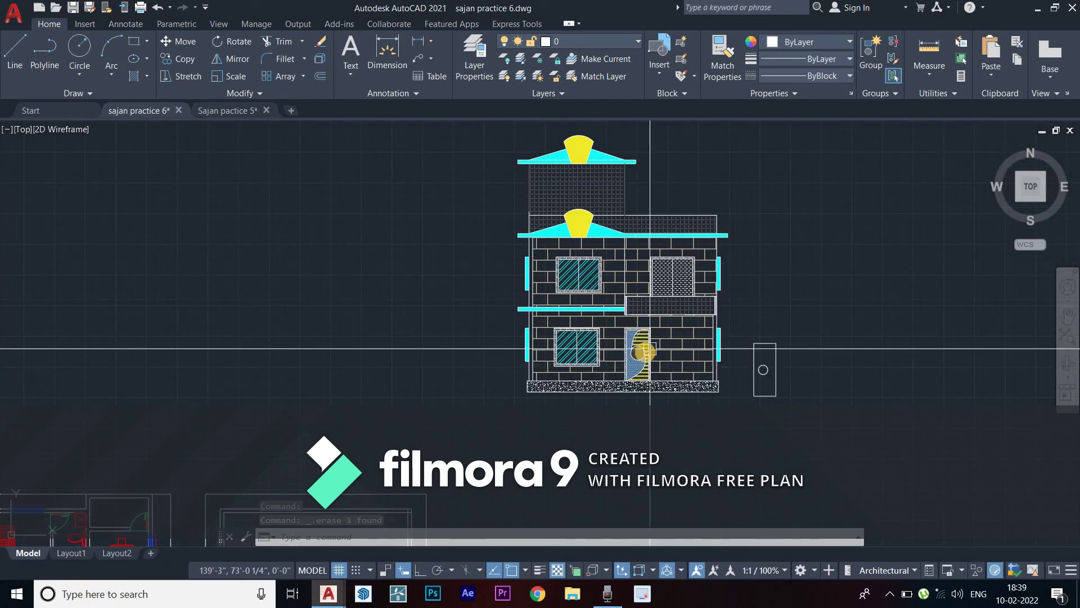
pyautogui.scroll(1, 639, 363)
pyautogui.scroll(1, 640, 360)
pyautogui.moveTo(558, 230); pyautogui.dragTo(550, 266, button='middle')
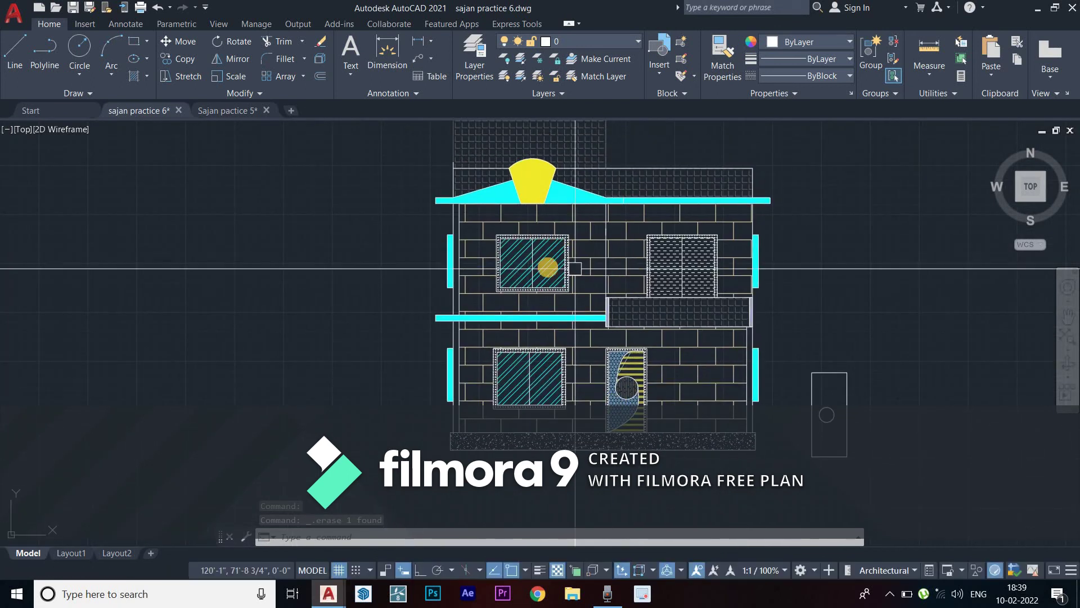
pyautogui.moveTo(549, 206); pyautogui.dragTo(525, 327, button='middle')
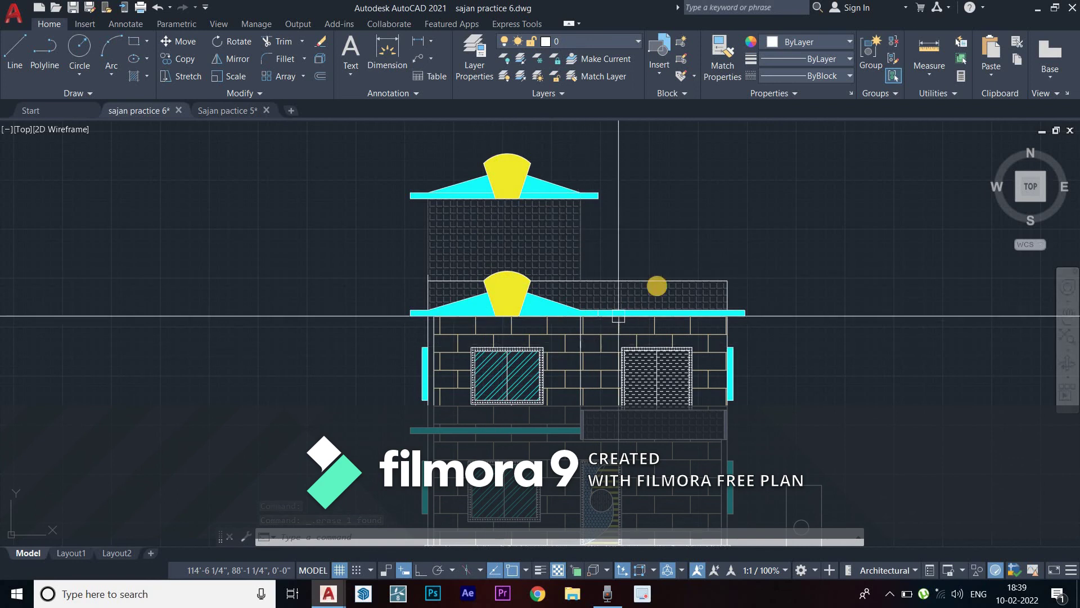
pyautogui.moveTo(645, 313); pyautogui.dragTo(640, 198, button='middle')
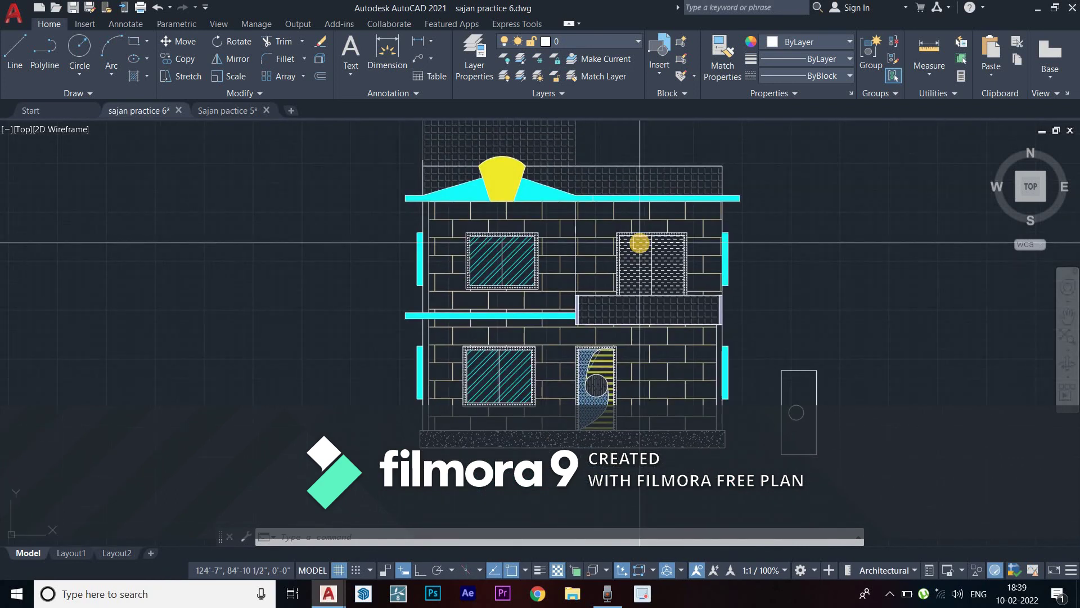
pyautogui.scroll(-2, 639, 245)
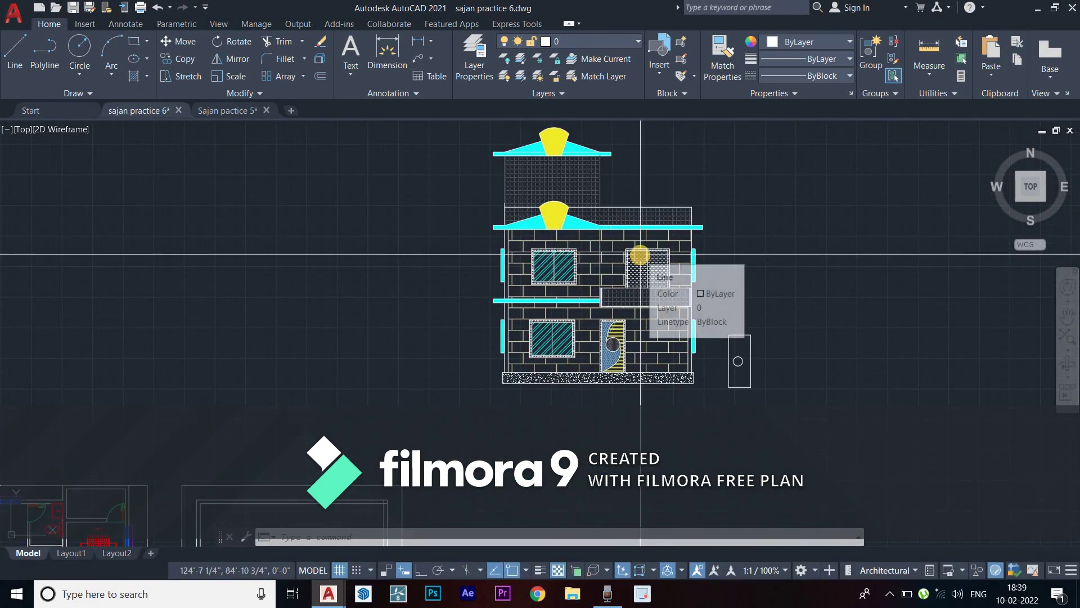
pyautogui.scroll(-2, 640, 255)
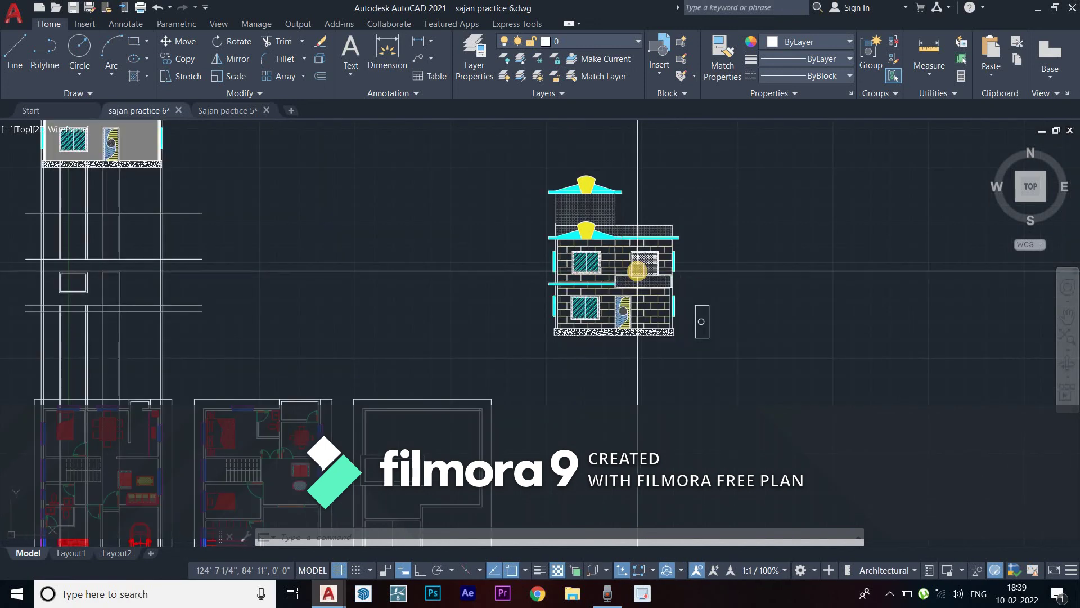
pyautogui.scroll(-2, 637, 270)
pyautogui.moveTo(487, 270); pyautogui.dragTo(507, 347, button='middle')
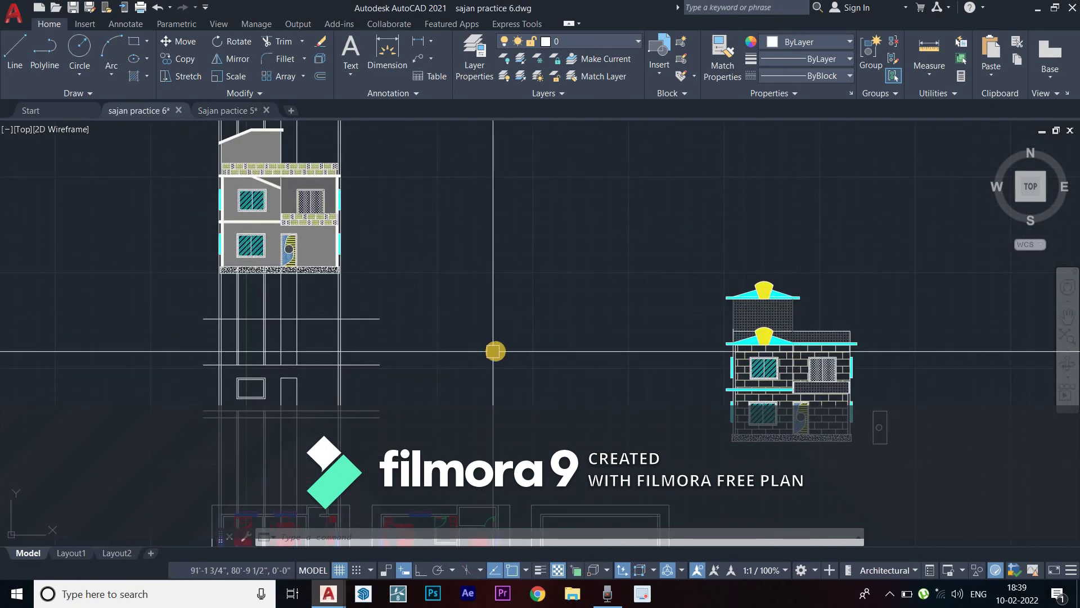
# Try a fence trim on the construction lines below the left building, then cancel
pyautogui.write('tr')
pyautogui.press('Return')
pyautogui.moveTo(467, 422); pyautogui.dragTo(506, 377, button='middle')
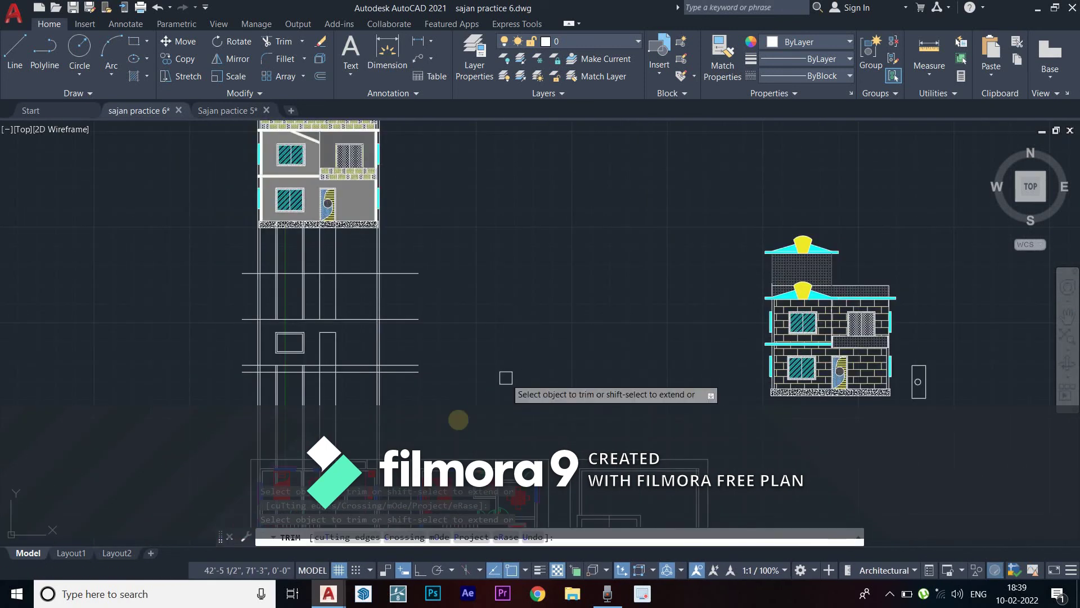
pyautogui.click(455, 420)
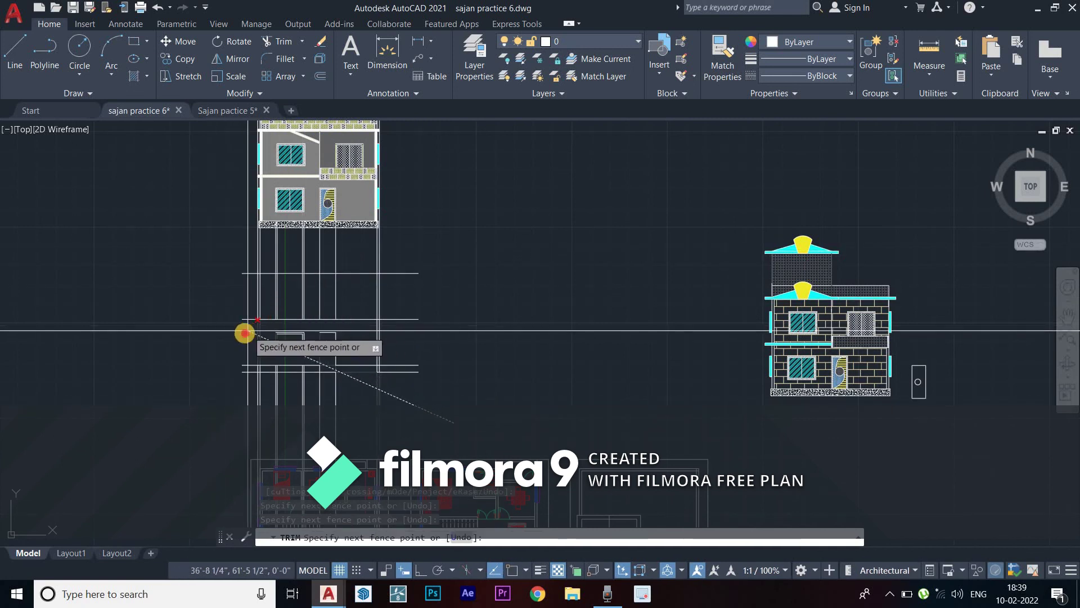
pyautogui.press('Return')
pyautogui.press('Escape')
# Erase the construction lines below the left building and the remaining horizontal line
pyautogui.click(448, 390)
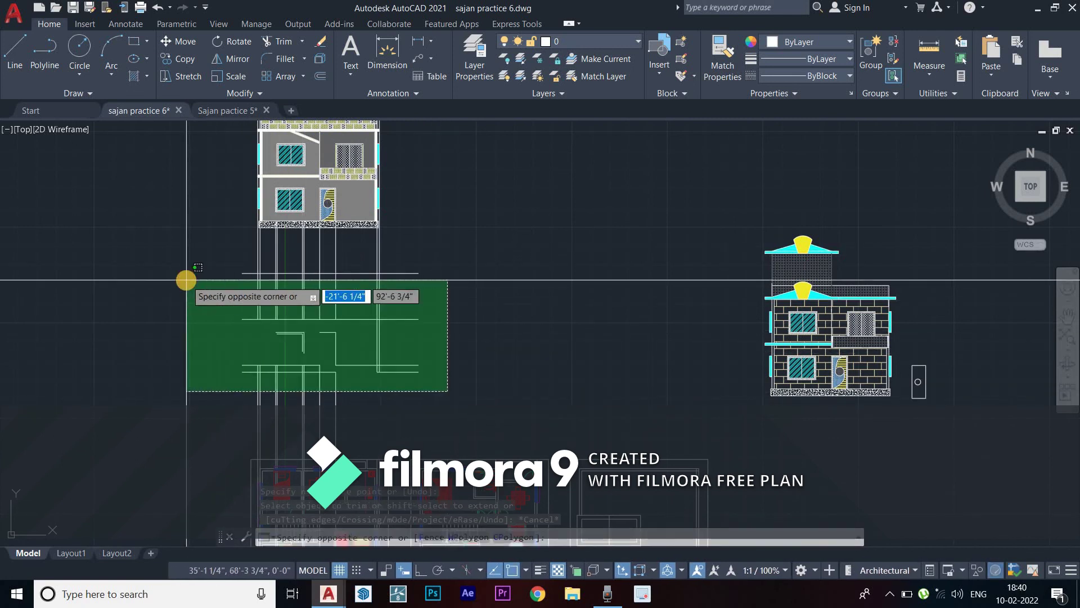
pyautogui.click(186, 279)
pyautogui.press('Delete')
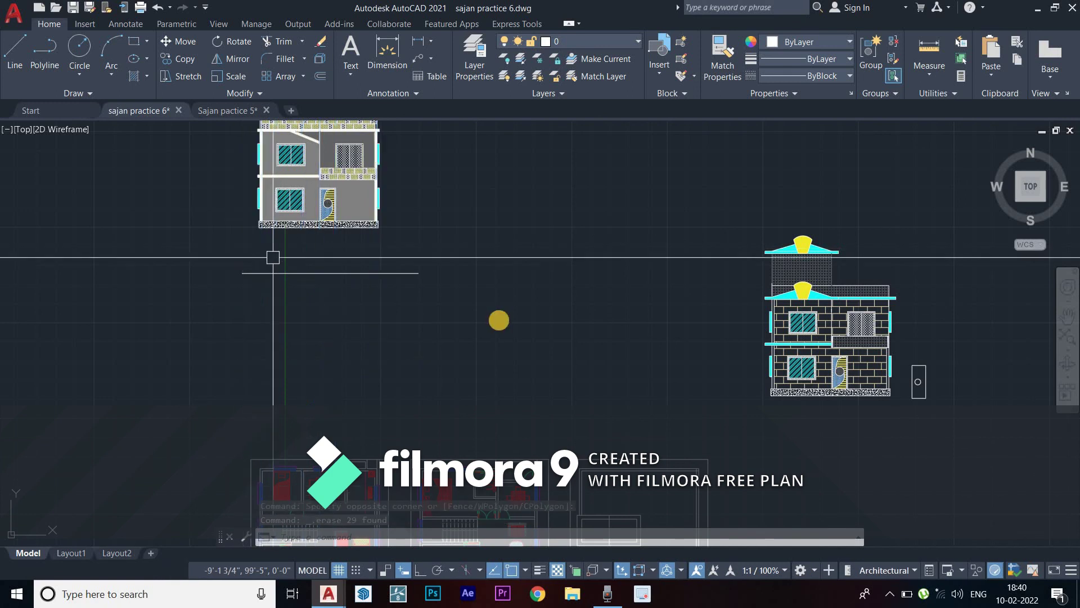
pyautogui.click(491, 320)
pyautogui.click(233, 265)
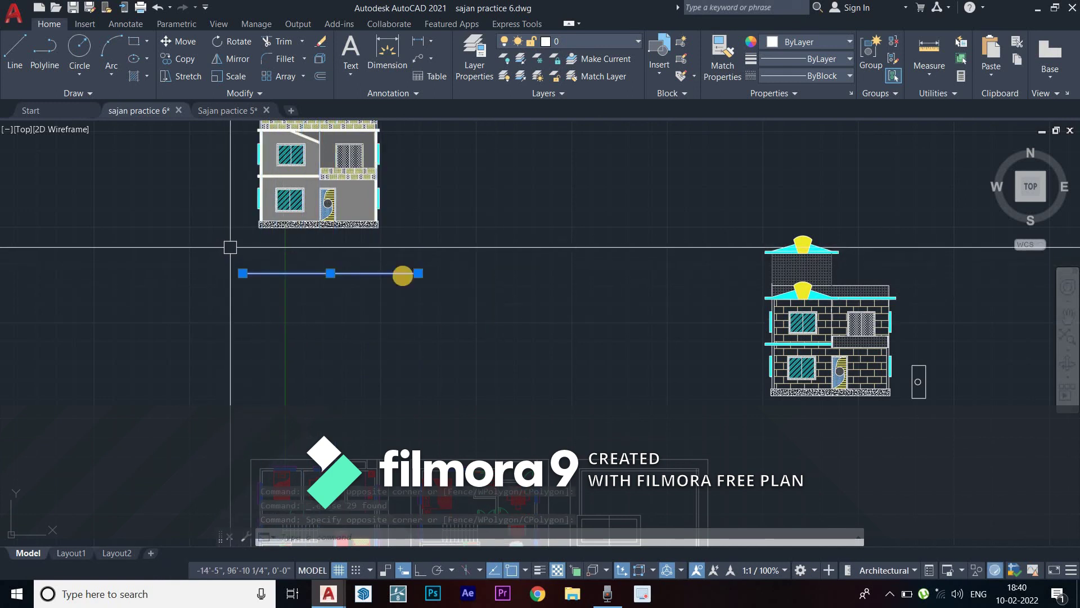
pyautogui.press('Delete')
pyautogui.scroll(-5, 420, 340)
pyautogui.press('Escape')
# Move the whole left elevation down level with the new elevation
pyautogui.click(420, 339)
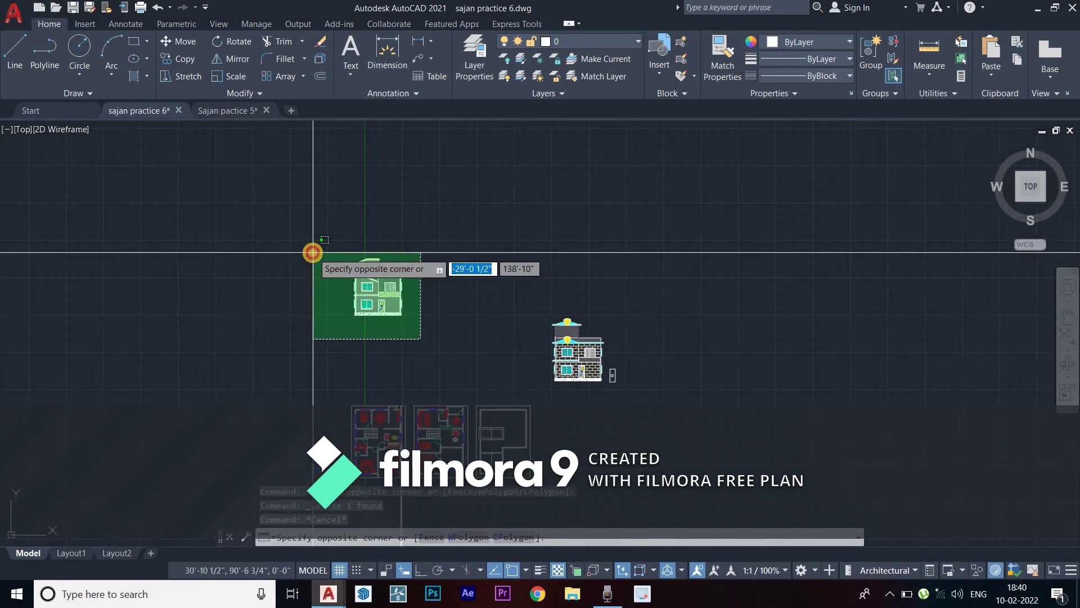
pyautogui.click(318, 240)
pyautogui.write('m')
pyautogui.press('Return')
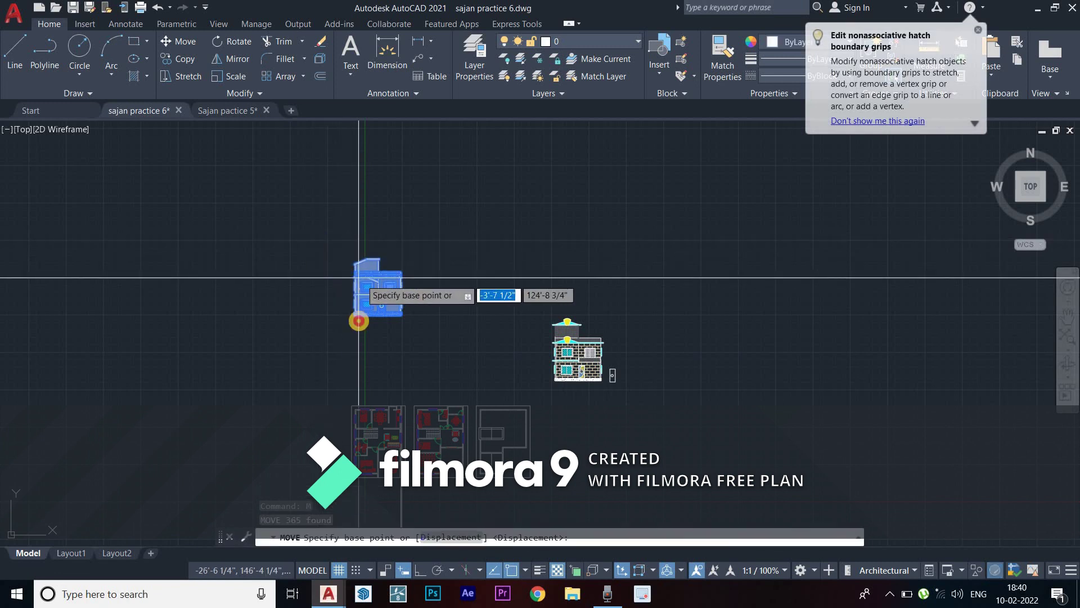
pyautogui.click(361, 308)
pyautogui.click(524, 387)
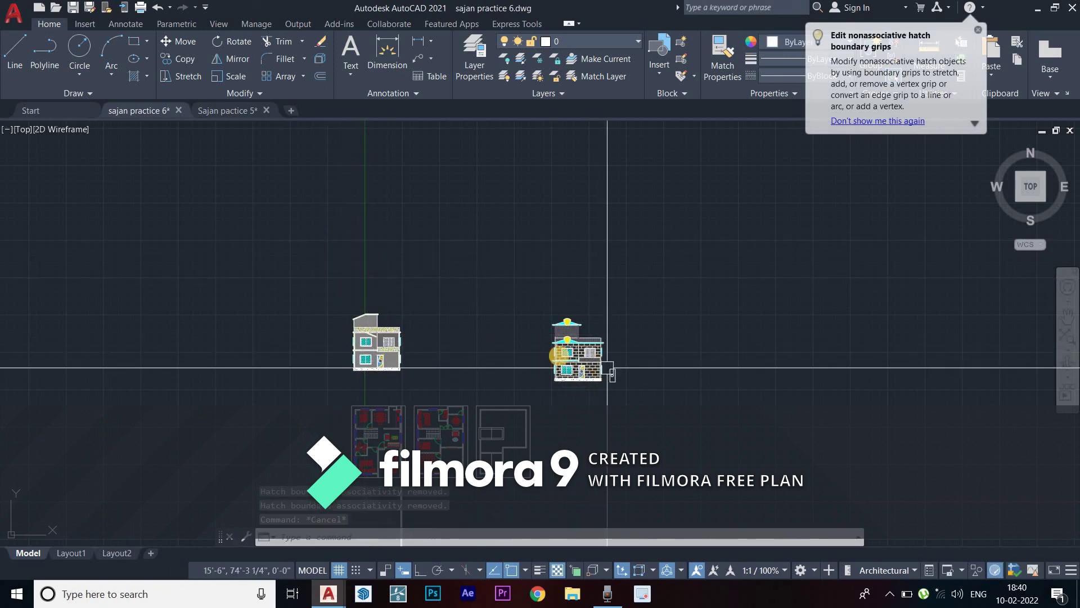
pyautogui.press('Escape')
# Delete the stray vertical lines near the floor plans
pyautogui.moveTo(507, 382); pyautogui.dragTo(514, 326, button='middle')
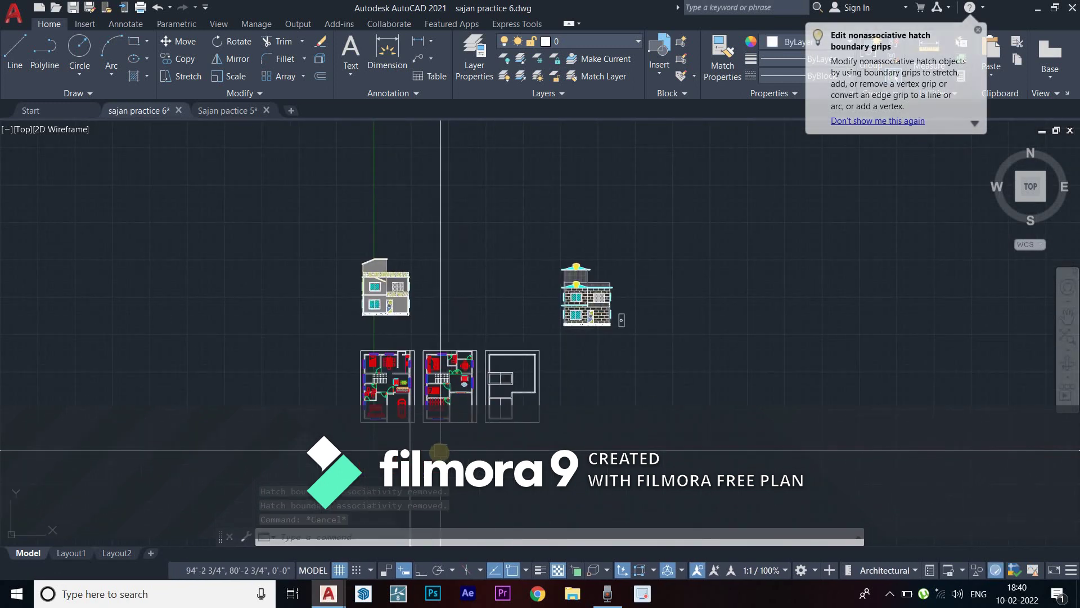
pyautogui.click(428, 450)
pyautogui.click(391, 441)
pyautogui.click(494, 379)
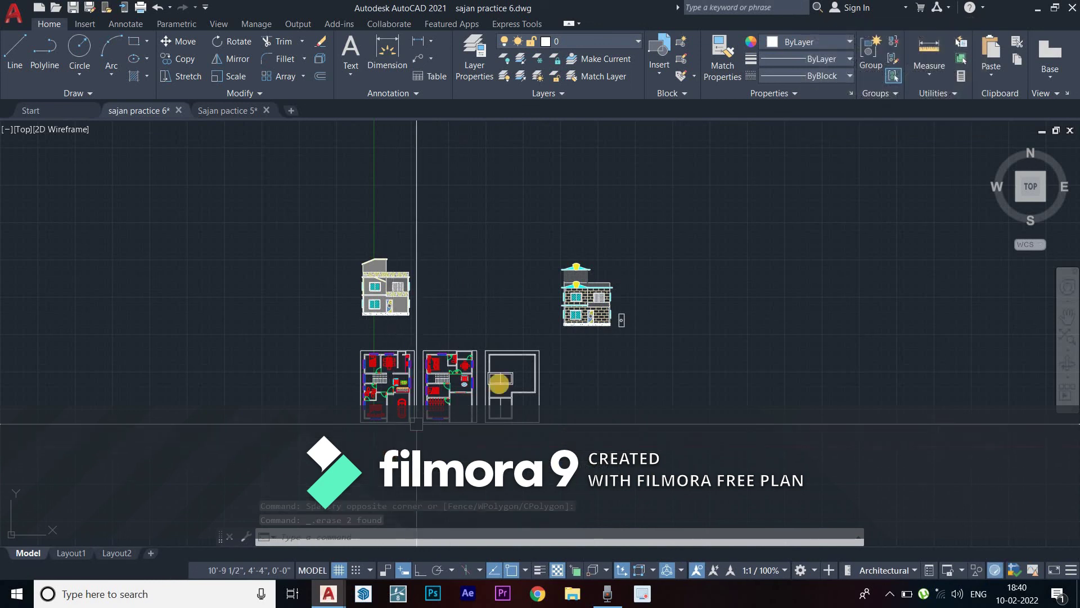
pyautogui.press('Delete')
# Erase the small rectangle-and-circle door sketch
pyautogui.scroll(3, 580, 291)
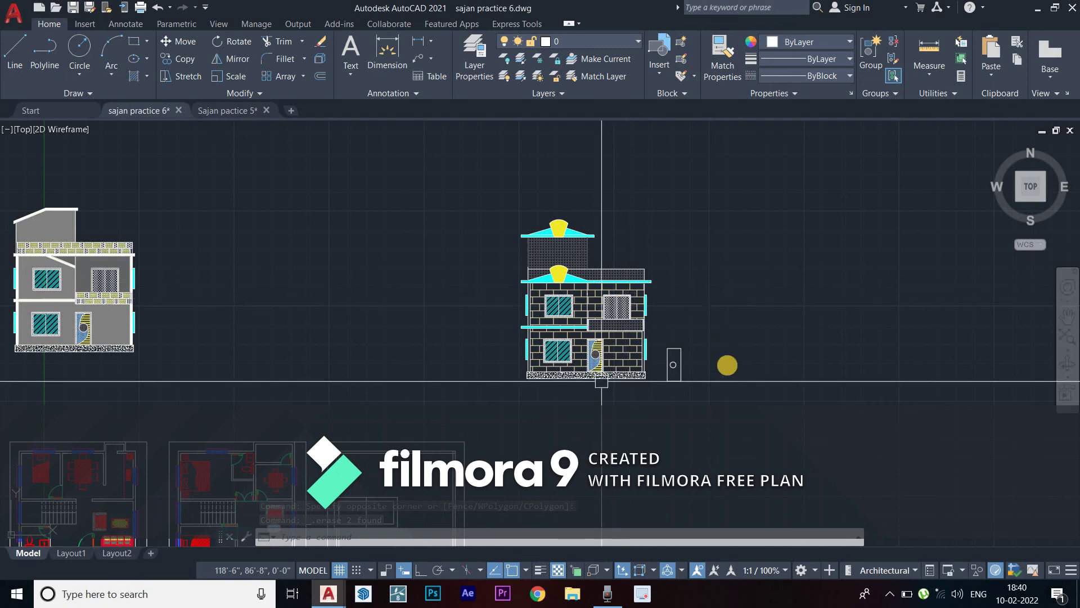
pyautogui.scroll(2, 718, 382)
pyautogui.click(677, 398)
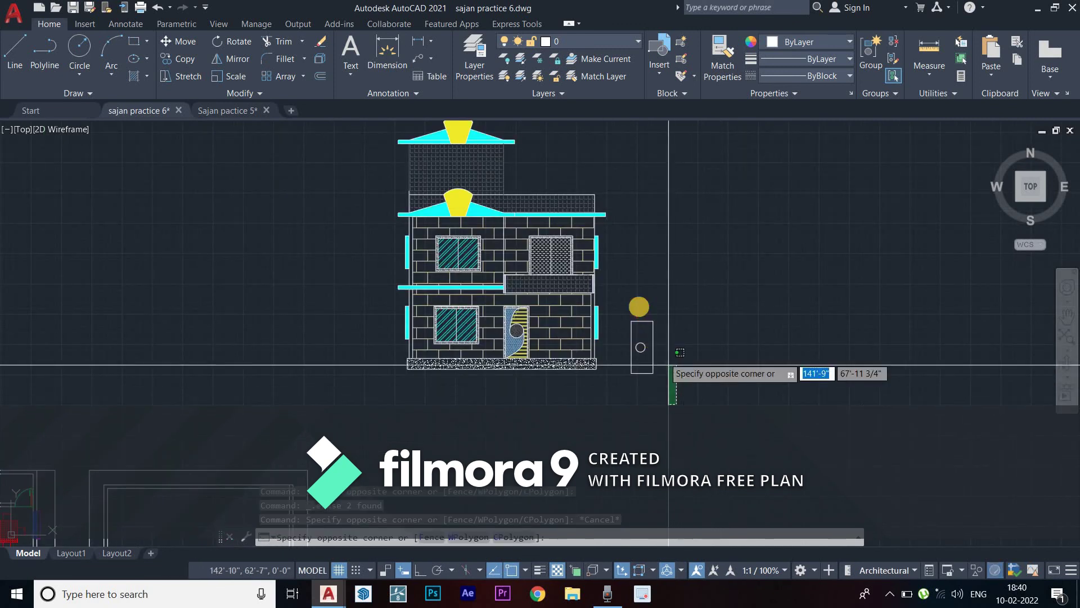
pyautogui.click(629, 290)
pyautogui.press('Delete')
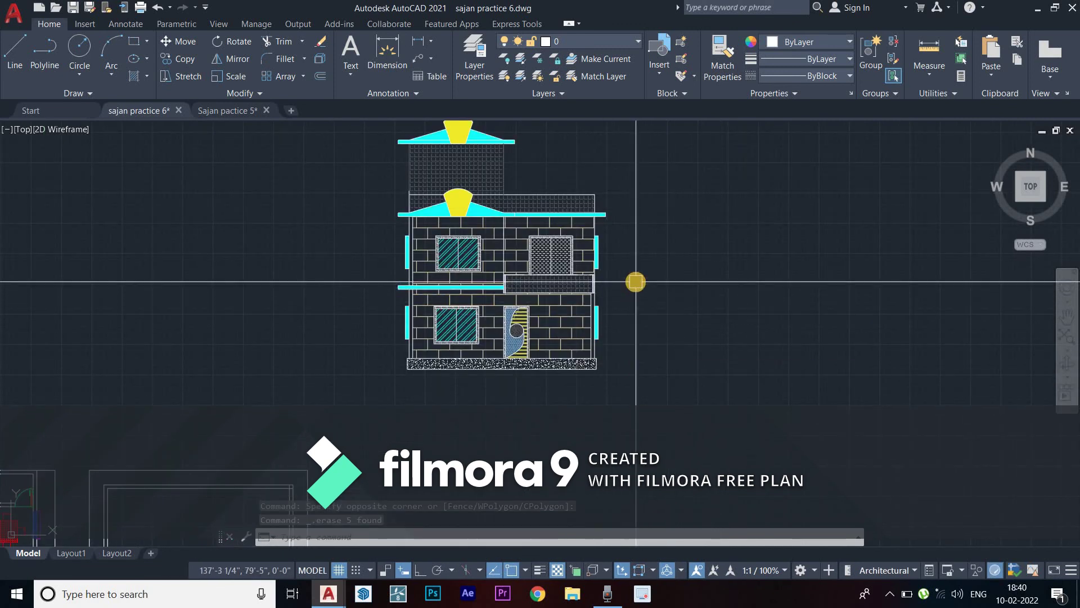